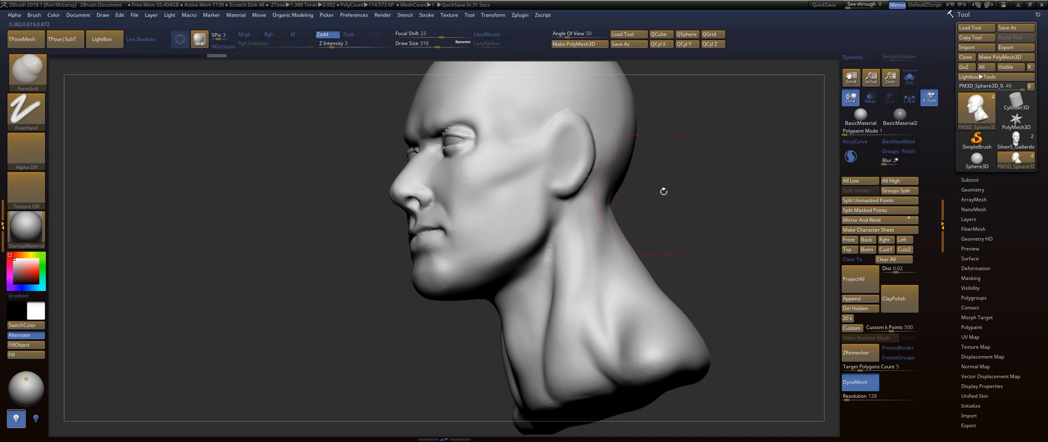
Step: Push the sides of the upper neck inward below the jaw with the Move brush at draw size 430
{"action": "left_click_drag", "start_coordinate": [664, 191], "coordinate": [591, 212]}
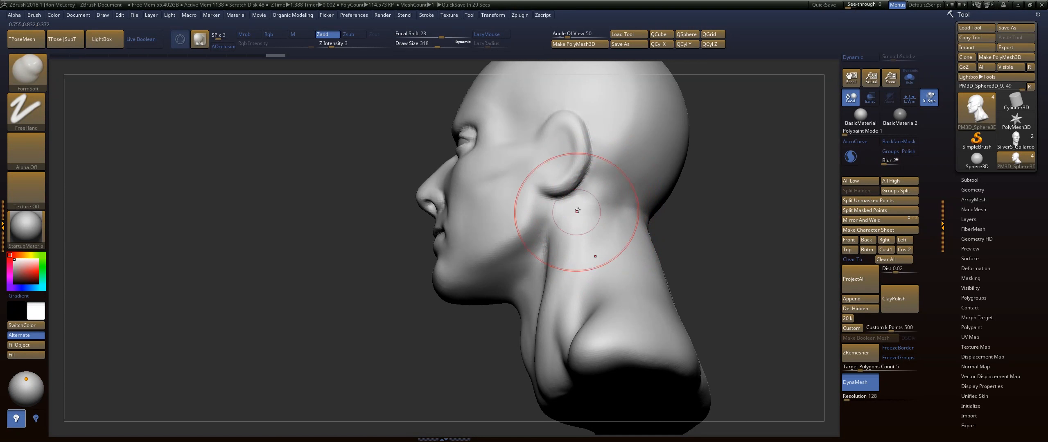
{"action": "left_click_drag", "start_coordinate": [694, 198], "coordinate": [749, 206]}
{"action": "left_click_drag", "start_coordinate": [688, 231], "coordinate": [679, 157]}
{"action": "key", "text": "b"}
{"action": "key", "text": "m"}
{"action": "key", "text": "v"}
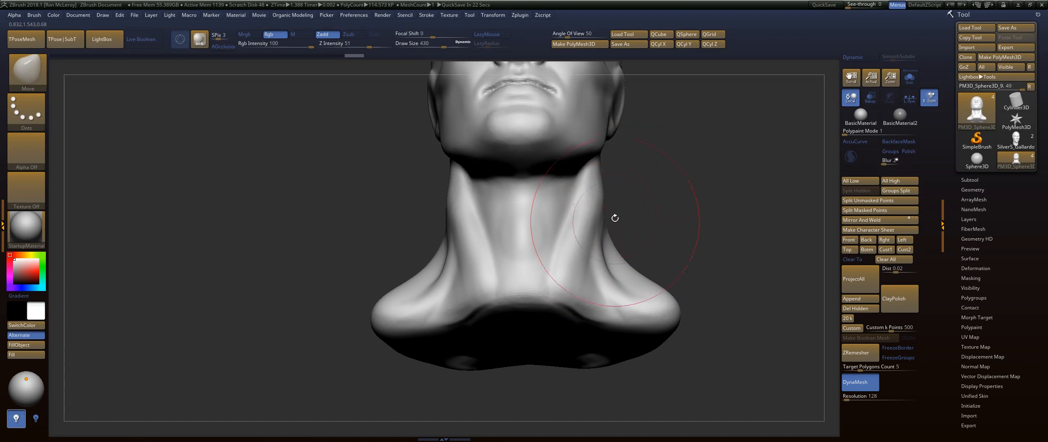
{"action": "left_click_drag", "start_coordinate": [597, 195], "coordinate": [585, 196]}
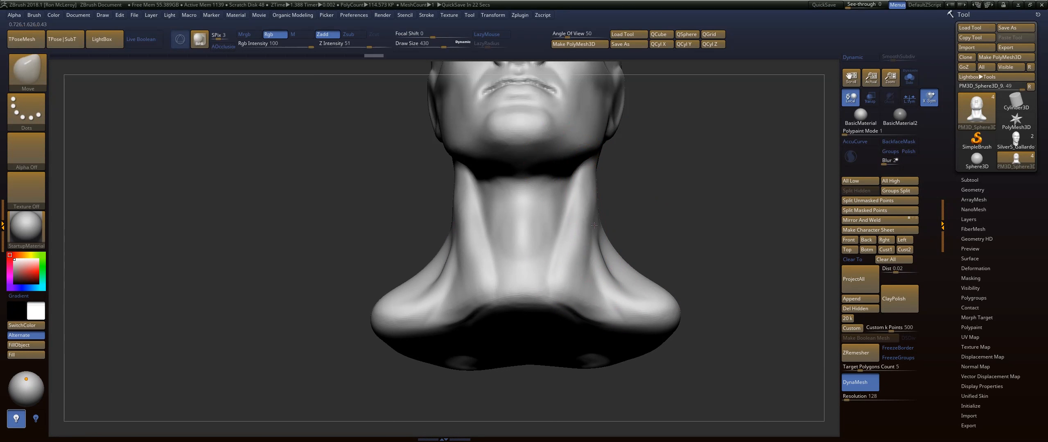
Step: Smooth the trapezius slopes and refine the neck contour from behind and the side
{"action": "mouse_move", "coordinate": [594, 225]}
{"action": "left_mouse_down"}
{"action": "mouse_move", "coordinate": [604, 235]}
{"action": "mouse_move", "coordinate": [499, 235]}
{"action": "left_mouse_up"}
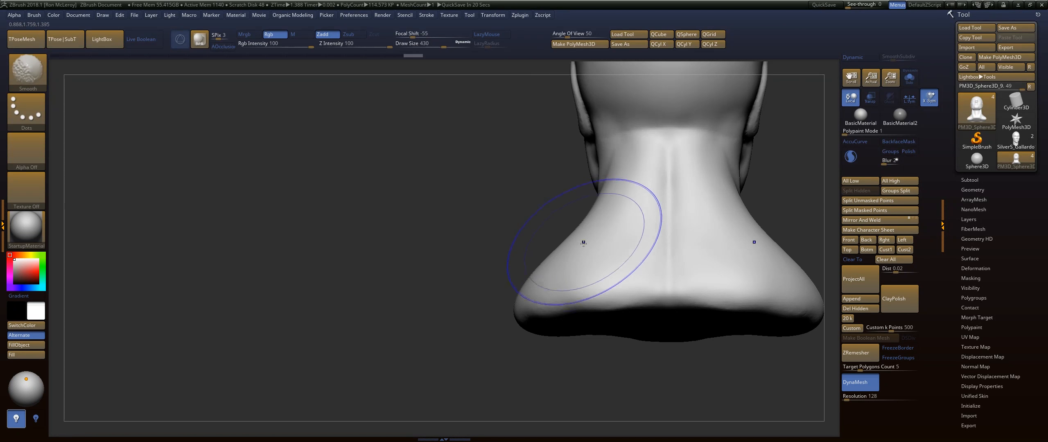
{"action": "left_click_drag", "start_coordinate": [575, 241], "coordinate": [592, 252]}
{"action": "left_click_drag", "start_coordinate": [463, 240], "coordinate": [610, 244]}
{"action": "left_click_drag", "start_coordinate": [563, 217], "coordinate": [583, 230]}
{"action": "left_click_drag", "start_coordinate": [610, 169], "coordinate": [609, 168]}
Step: Pull the front base of the neck downward and narrow it to a central point, using the Move brush at draw size 567
{"action": "mouse_move", "coordinate": [443, 163]}
{"action": "left_mouse_down"}
{"action": "mouse_move", "coordinate": [480, 148]}
{"action": "mouse_move", "coordinate": [471, 171]}
{"action": "mouse_move", "coordinate": [507, 186]}
{"action": "left_mouse_up"}
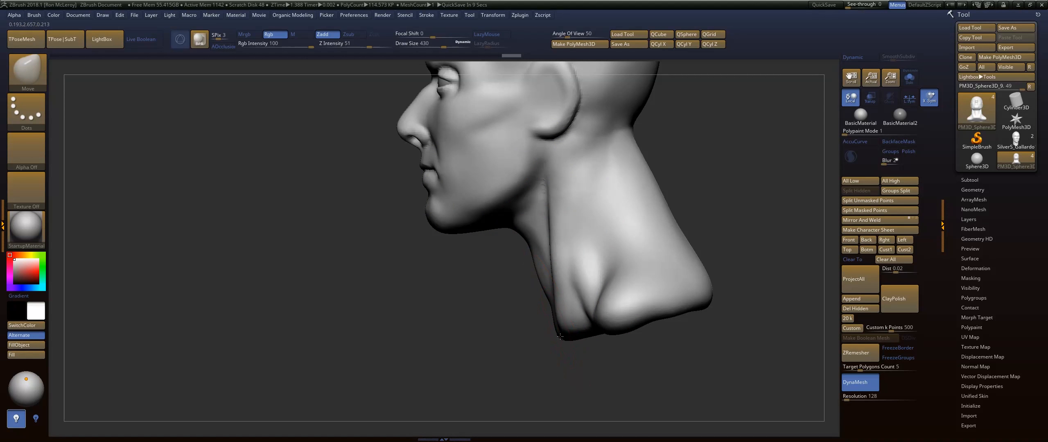
{"action": "mouse_move", "coordinate": [564, 351]}
{"action": "left_mouse_down"}
{"action": "mouse_move", "coordinate": [580, 341]}
{"action": "mouse_move", "coordinate": [574, 348]}
{"action": "left_mouse_up"}
{"action": "key", "text": "s"}
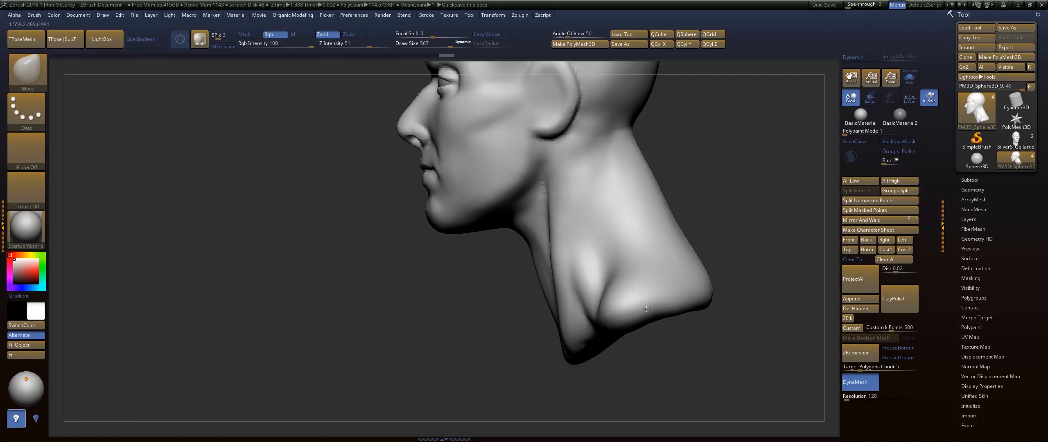
{"action": "mouse_move", "coordinate": [742, 178]}
{"action": "left_mouse_down"}
{"action": "mouse_move", "coordinate": [734, 253]}
{"action": "mouse_move", "coordinate": [776, 243]}
{"action": "mouse_move", "coordinate": [726, 223]}
{"action": "mouse_move", "coordinate": [718, 180]}
{"action": "mouse_move", "coordinate": [726, 228]}
{"action": "mouse_move", "coordinate": [720, 184]}
{"action": "left_mouse_up"}
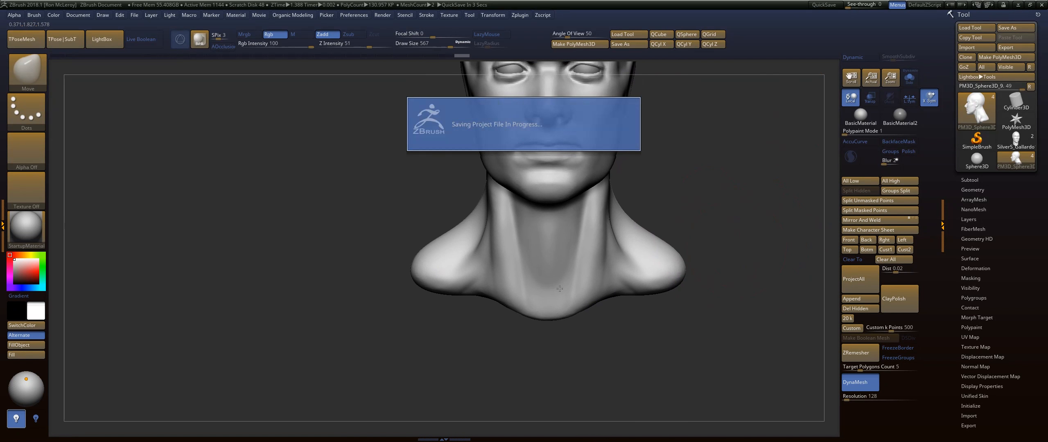
{"action": "left_click_drag", "start_coordinate": [568, 300], "coordinate": [548, 305]}
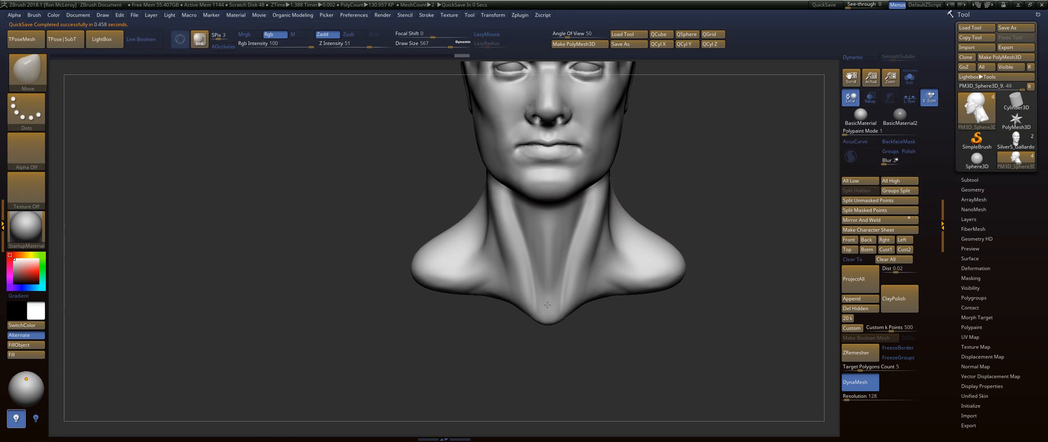
Step: Sculpt the pit of the neck between the two neck muscles with the FormSoft brush at draw size 293, and smooth it
{"action": "mouse_move", "coordinate": [633, 327]}
{"action": "left_mouse_down"}
{"action": "mouse_move", "coordinate": [682, 330]}
{"action": "mouse_move", "coordinate": [665, 330]}
{"action": "left_mouse_up"}
{"action": "mouse_move", "coordinate": [666, 330]}
{"action": "left_mouse_down", "text": "alt"}
{"action": "mouse_move", "coordinate": [677, 331]}
{"action": "mouse_move", "coordinate": [627, 327]}
{"action": "left_mouse_up", "text": "alt"}
{"action": "key", "text": "b"}
{"action": "key", "text": "f"}
{"action": "key", "text": "s"}
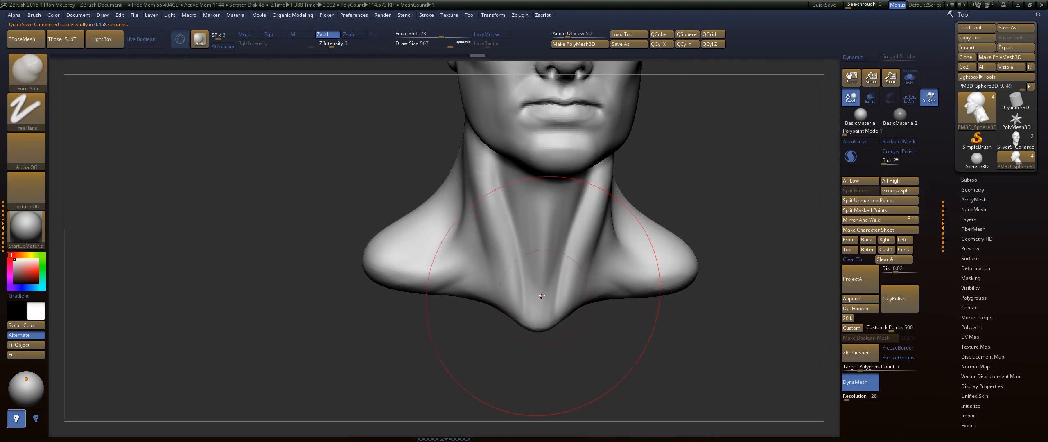
{"action": "key", "text": "s"}
{"action": "mouse_move", "coordinate": [541, 295]}
{"action": "left_mouse_down"}
{"action": "mouse_move", "coordinate": [526, 296]}
{"action": "mouse_move", "coordinate": [539, 289]}
{"action": "left_mouse_up"}
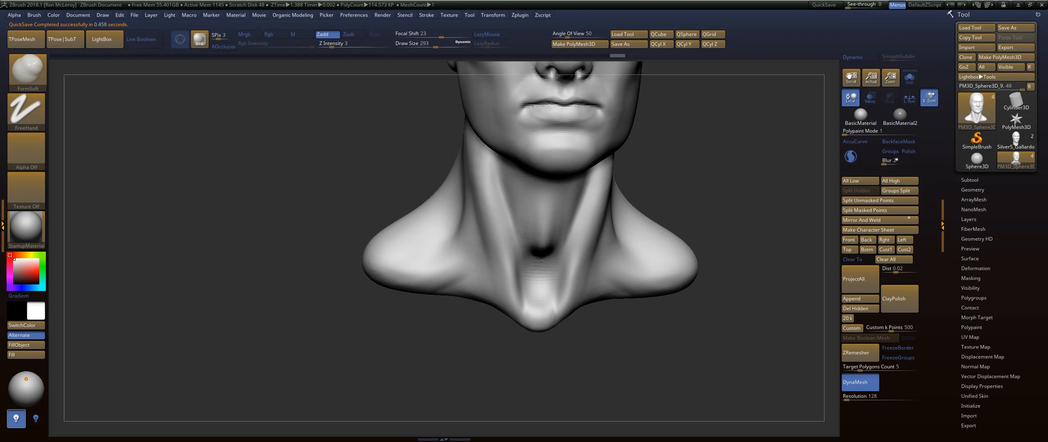
{"action": "key", "text": "shift"}
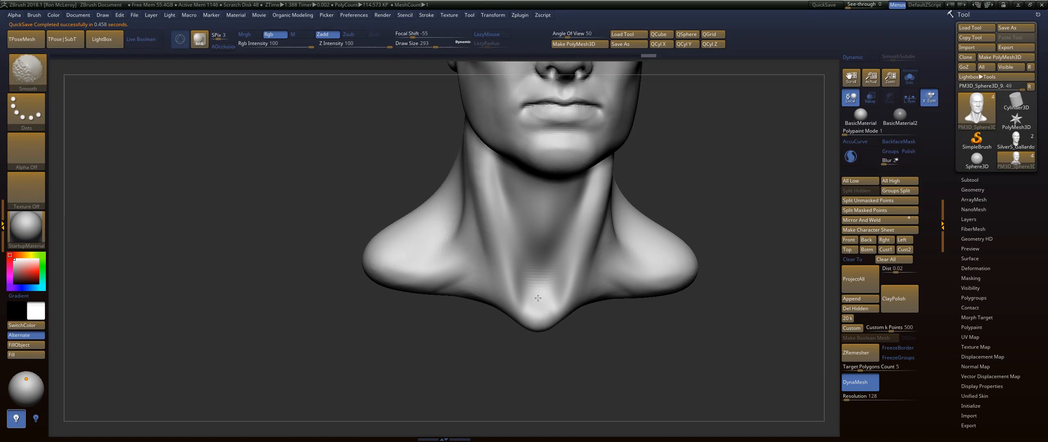
{"action": "left_click_drag", "start_coordinate": [538, 298], "coordinate": [539, 292], "text": "shift"}
Step: Build up and smooth the collarbone area between the neck muscle and the shoulder
{"action": "mouse_move", "coordinate": [741, 170]}
{"action": "left_mouse_down"}
{"action": "mouse_move", "coordinate": [695, 164]}
{"action": "mouse_move", "coordinate": [711, 179]}
{"action": "mouse_move", "coordinate": [616, 233]}
{"action": "left_mouse_up"}
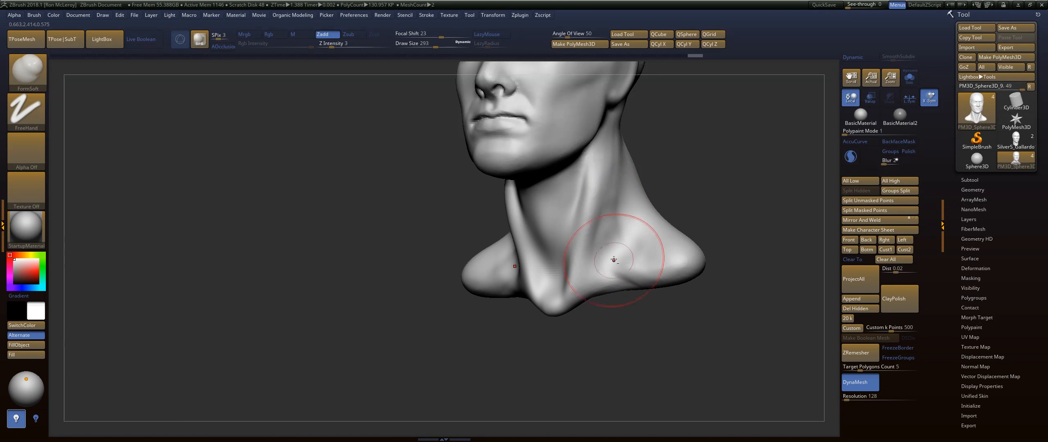
{"action": "key", "text": "shift"}
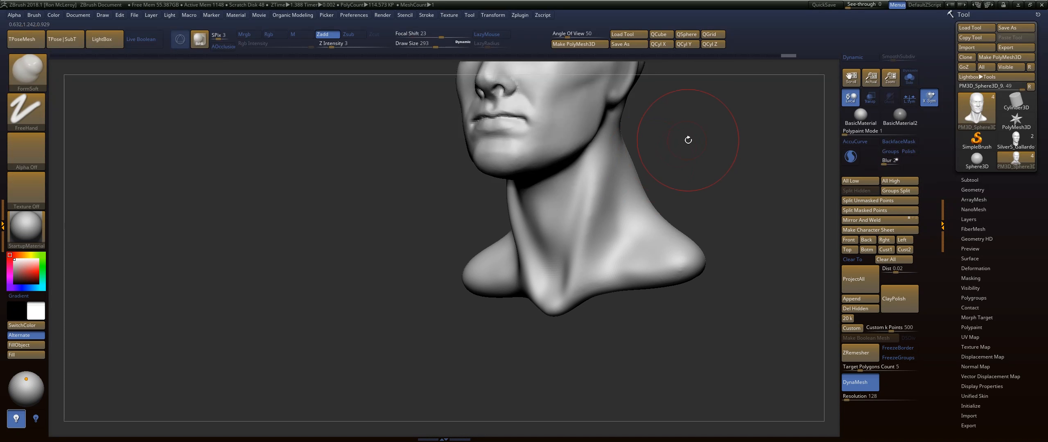
{"action": "left_click_drag", "start_coordinate": [688, 138], "coordinate": [620, 157]}
Step: Shape the muscles at the back of the neck with the FormSoft brush and smooth them toward the side of the neck
{"action": "left_click_drag", "start_coordinate": [696, 160], "coordinate": [407, 221]}
{"action": "mouse_move", "coordinate": [692, 215]}
{"action": "left_mouse_down"}
{"action": "mouse_move", "coordinate": [671, 224]}
{"action": "mouse_move", "coordinate": [621, 204]}
{"action": "left_mouse_up"}
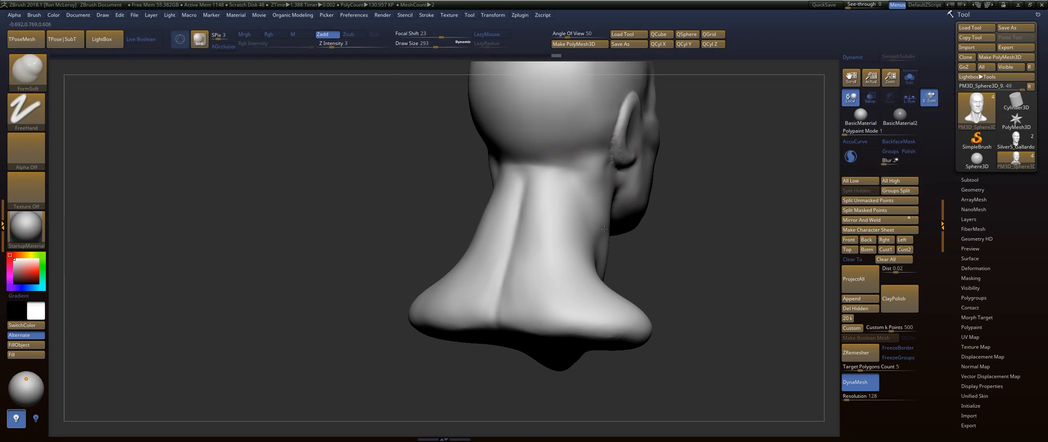
{"action": "key", "text": "shift"}
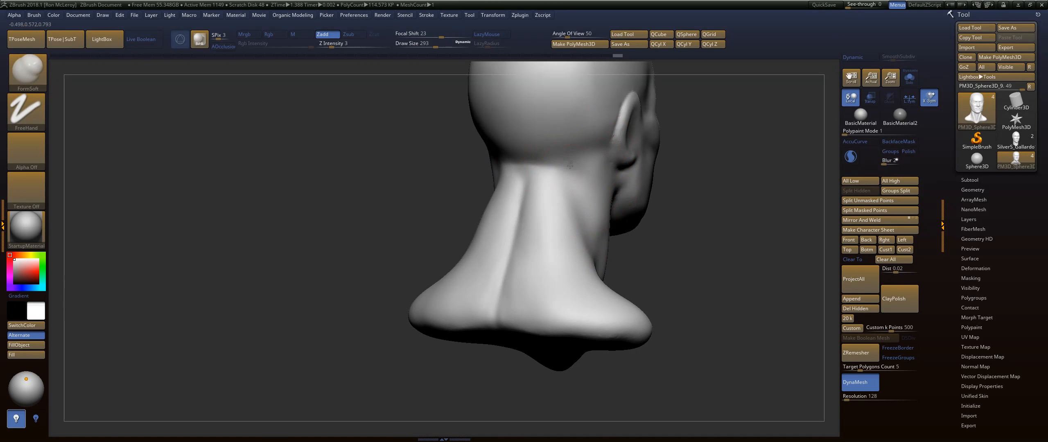
{"action": "key", "text": "shift"}
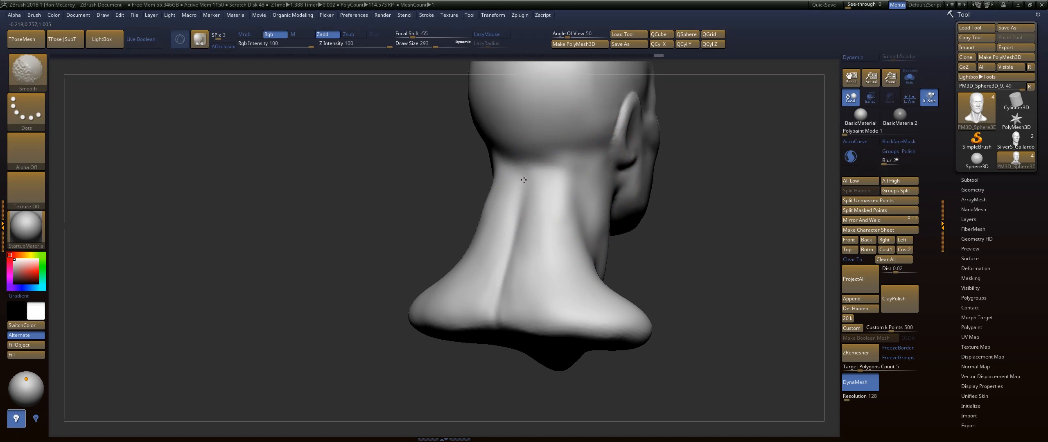
{"action": "left_click_drag", "start_coordinate": [571, 208], "coordinate": [570, 201], "text": "shift"}
{"action": "mouse_move", "coordinate": [662, 252]}
{"action": "left_mouse_down"}
{"action": "mouse_move", "coordinate": [606, 252]}
{"action": "mouse_move", "coordinate": [604, 240]}
{"action": "left_mouse_up"}
{"action": "key", "text": "shift"}
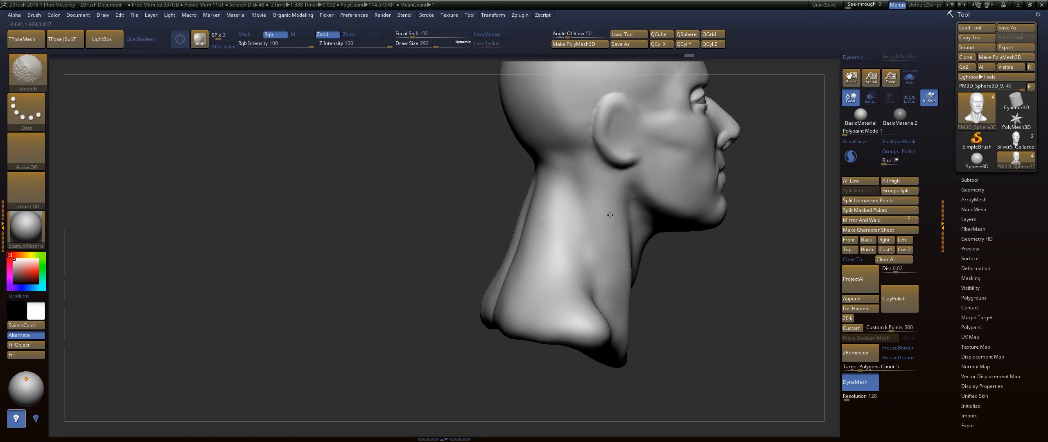
Step: Reshape the jaw angle and the underside of the chin in profile with the Move brush at draw size 293
{"action": "left_click_drag", "start_coordinate": [729, 262], "coordinate": [692, 257]}
{"action": "left_click_drag", "start_coordinate": [753, 248], "coordinate": [659, 263], "text": "alt"}
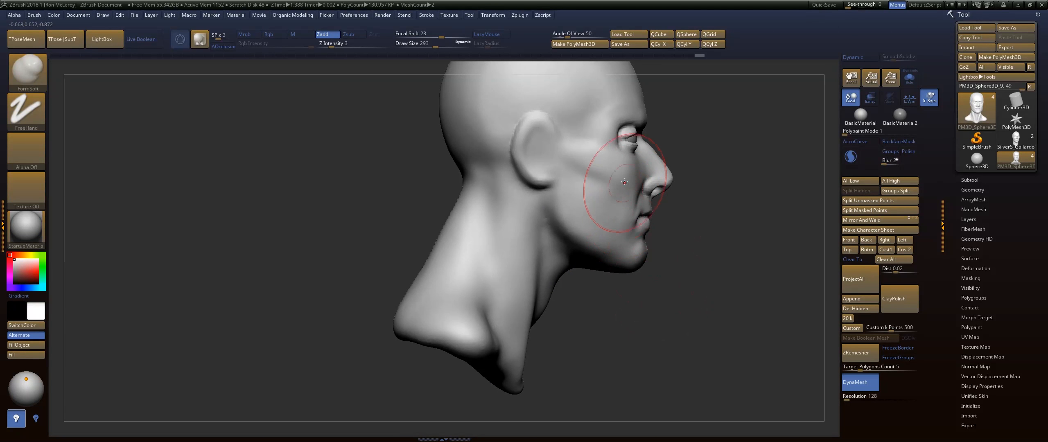
{"action": "key", "text": "b"}
{"action": "key", "text": "m"}
{"action": "key", "text": "v"}
{"action": "left_click_drag", "start_coordinate": [571, 233], "coordinate": [567, 243]}
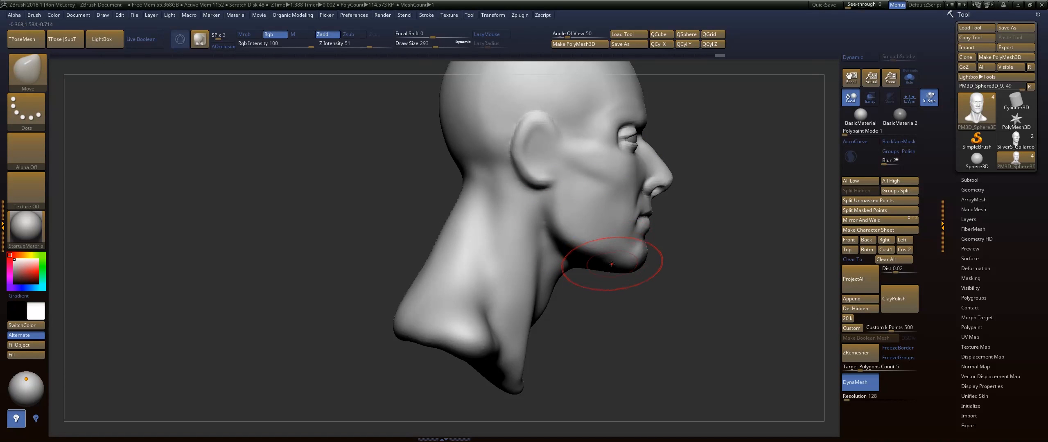
{"action": "left_click_drag", "start_coordinate": [611, 264], "coordinate": [639, 278]}
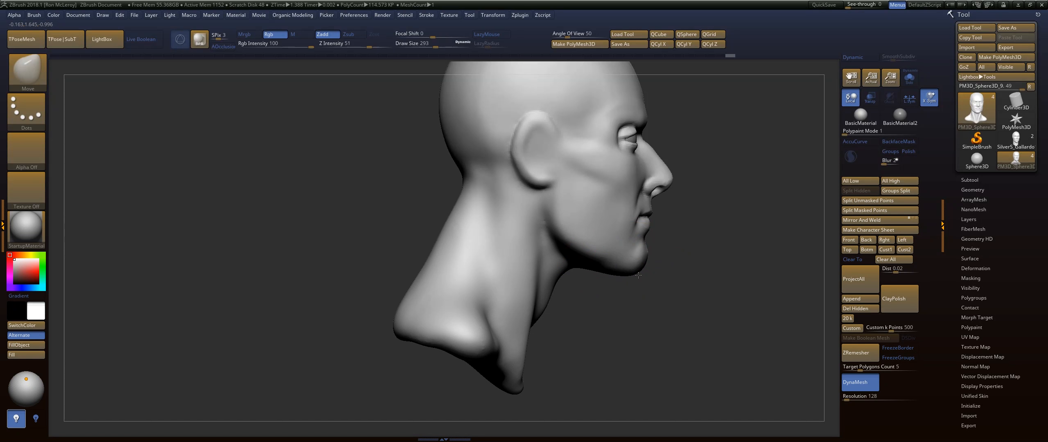
{"action": "left_click_drag", "start_coordinate": [559, 247], "coordinate": [563, 240]}
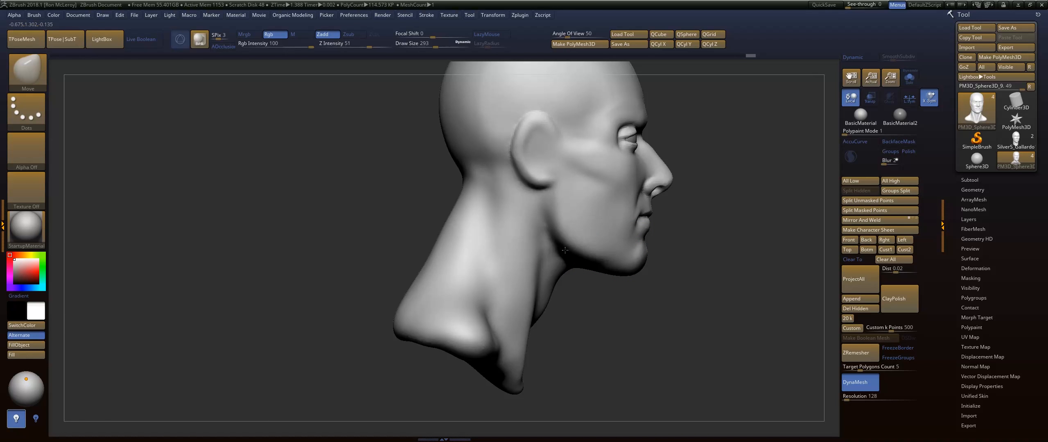
Step: Refine the lower jawline from several angles with small Move brush adjustments, and enlarge the brush to draw size 476
{"action": "mouse_move", "coordinate": [757, 232]}
{"action": "left_mouse_down"}
{"action": "mouse_move", "coordinate": [705, 221]}
{"action": "mouse_move", "coordinate": [711, 228]}
{"action": "left_mouse_up"}
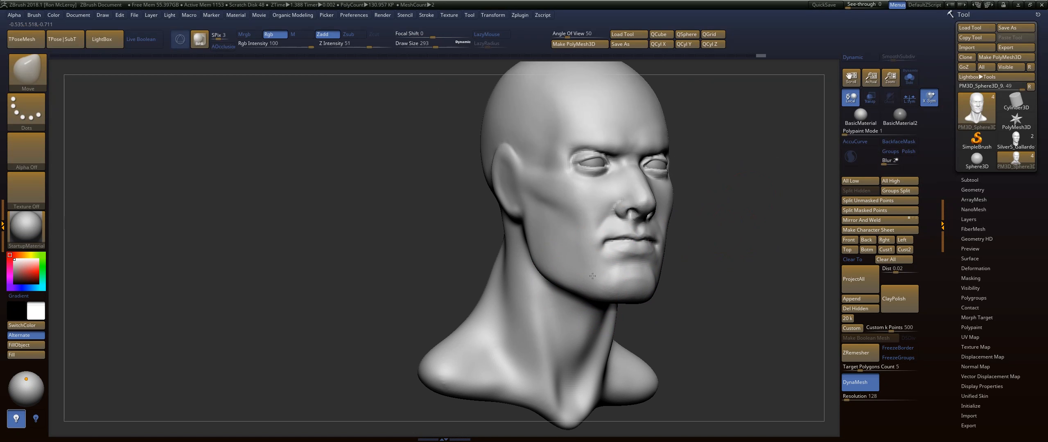
{"action": "left_click_drag", "start_coordinate": [593, 276], "coordinate": [593, 275]}
{"action": "mouse_move", "coordinate": [719, 224]}
{"action": "left_mouse_down", "text": "alt"}
{"action": "mouse_move", "coordinate": [728, 245]}
{"action": "mouse_move", "coordinate": [760, 242]}
{"action": "left_mouse_up", "text": "alt"}
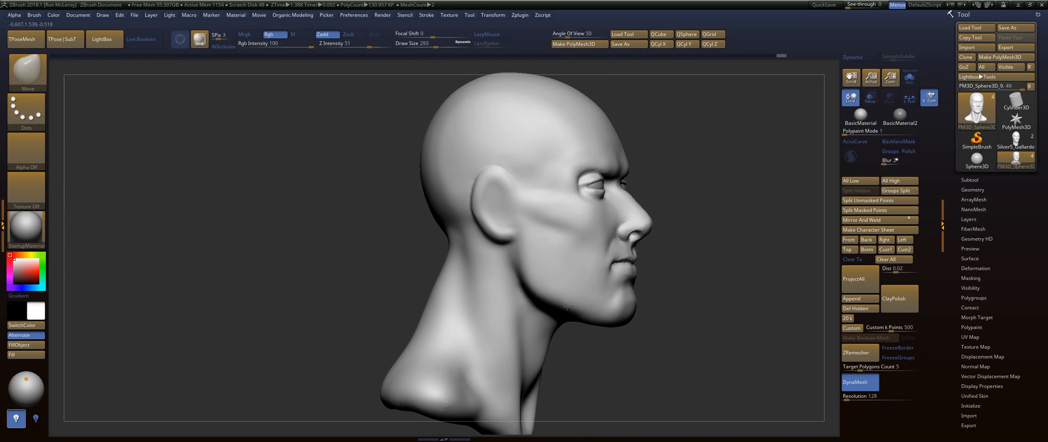
{"action": "left_click_drag", "start_coordinate": [534, 291], "coordinate": [533, 291]}
{"action": "mouse_move", "coordinate": [702, 232]}
{"action": "left_mouse_down"}
{"action": "mouse_move", "coordinate": [723, 236]}
{"action": "mouse_move", "coordinate": [710, 226]}
{"action": "left_mouse_up"}
{"action": "key", "text": "s"}
{"action": "left_click_drag", "start_coordinate": [711, 196], "coordinate": [723, 258], "text": "alt"}
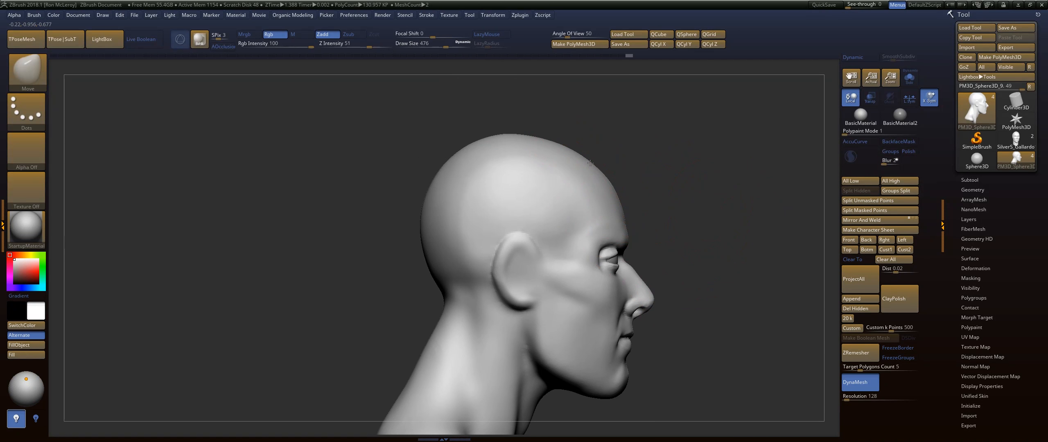
{"action": "left_click_drag", "start_coordinate": [714, 194], "coordinate": [732, 150], "text": "alt"}
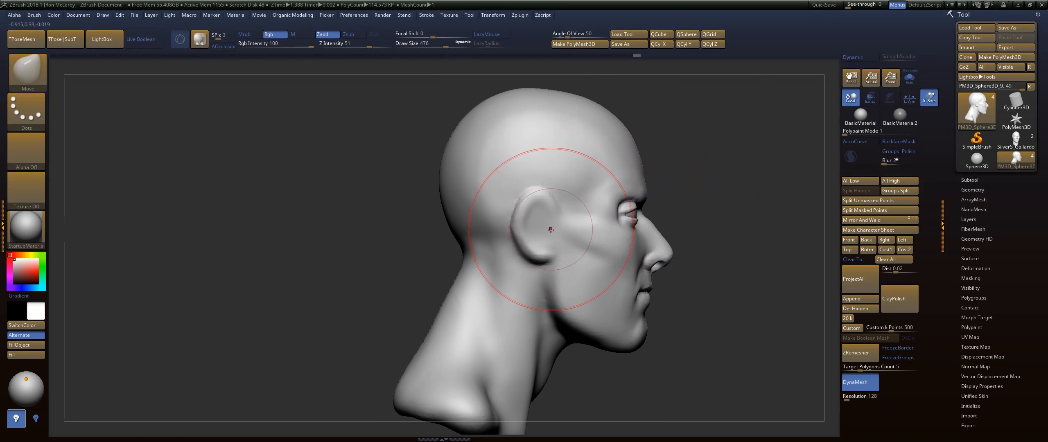
{"action": "mouse_move", "coordinate": [738, 200]}
{"action": "left_mouse_down"}
{"action": "mouse_move", "coordinate": [705, 200]}
{"action": "mouse_move", "coordinate": [743, 227]}
{"action": "left_mouse_up"}
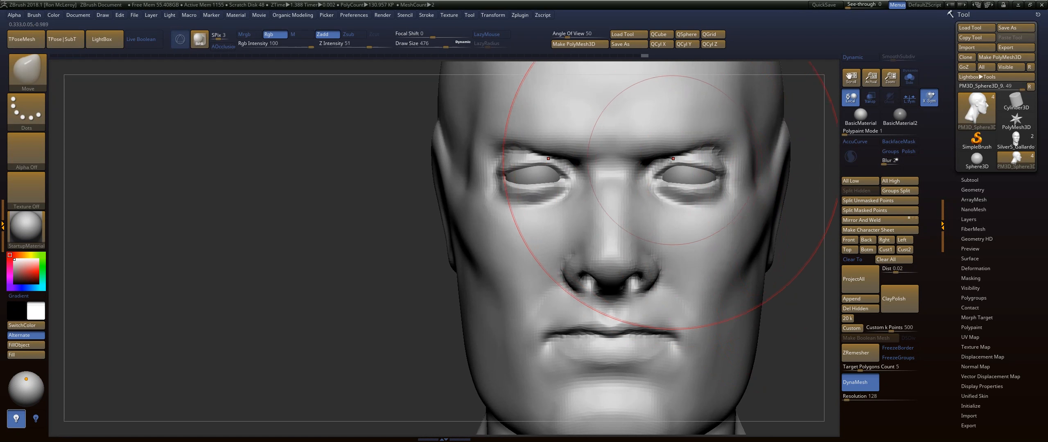
Step: Sculpt along the sides of the nose, from the bridge to the nostrils, with the FormSoft brush at draw size 154
{"action": "key", "text": "b"}
{"action": "key", "text": "f"}
{"action": "key", "text": "s"}
{"action": "left_click_drag", "start_coordinate": [285, 263], "coordinate": [199, 279], "text": "alt"}
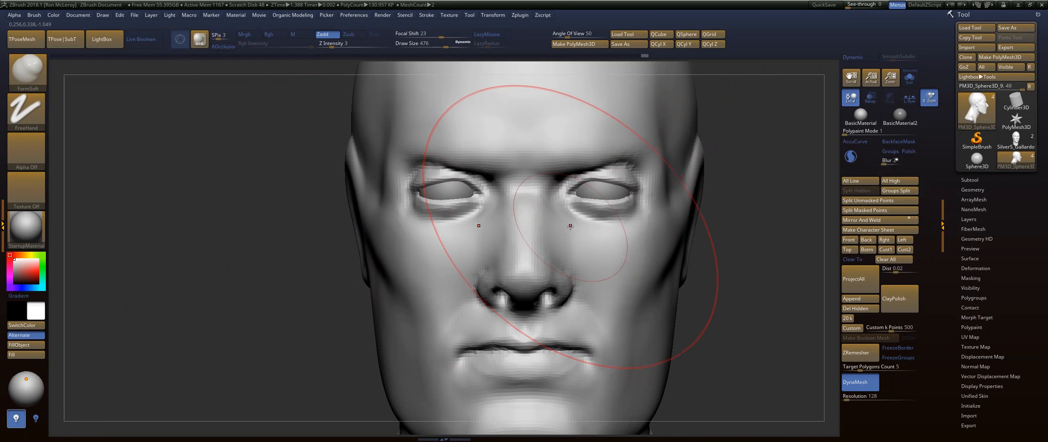
{"action": "key", "text": "s"}
{"action": "mouse_move", "coordinate": [569, 225]}
{"action": "left_mouse_down"}
{"action": "mouse_move", "coordinate": [548, 226]}
{"action": "mouse_move", "coordinate": [576, 227]}
{"action": "mouse_move", "coordinate": [566, 266]}
{"action": "left_mouse_up"}
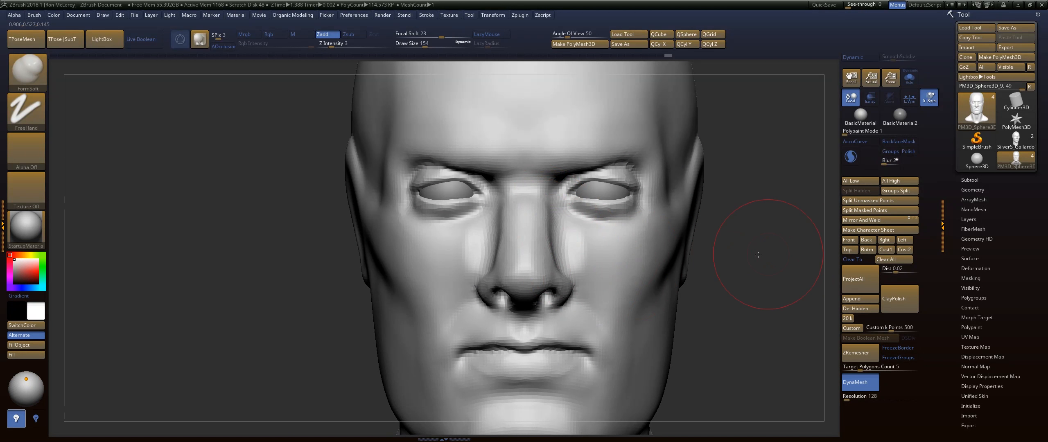
Step: Smooth the transition between the side of the nose and the cheek
{"action": "left_click_drag", "start_coordinate": [758, 255], "coordinate": [545, 242]}
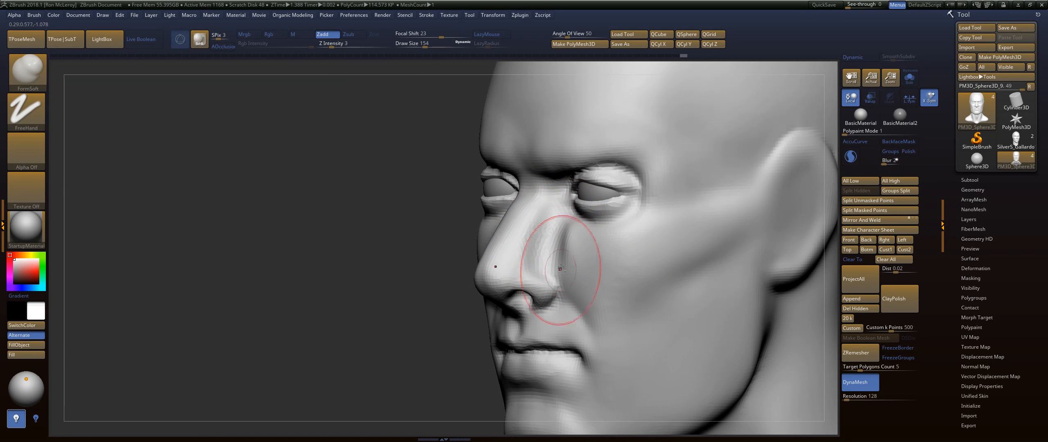
{"action": "key", "text": "shift"}
{"action": "mouse_move", "coordinate": [569, 261]}
{"action": "left_mouse_down", "text": "shift"}
{"action": "mouse_move", "coordinate": [567, 233]}
{"action": "mouse_move", "coordinate": [570, 247]}
{"action": "left_mouse_up", "text": "shift"}
{"action": "left_click_drag", "start_coordinate": [340, 268], "coordinate": [573, 246], "text": "shift"}
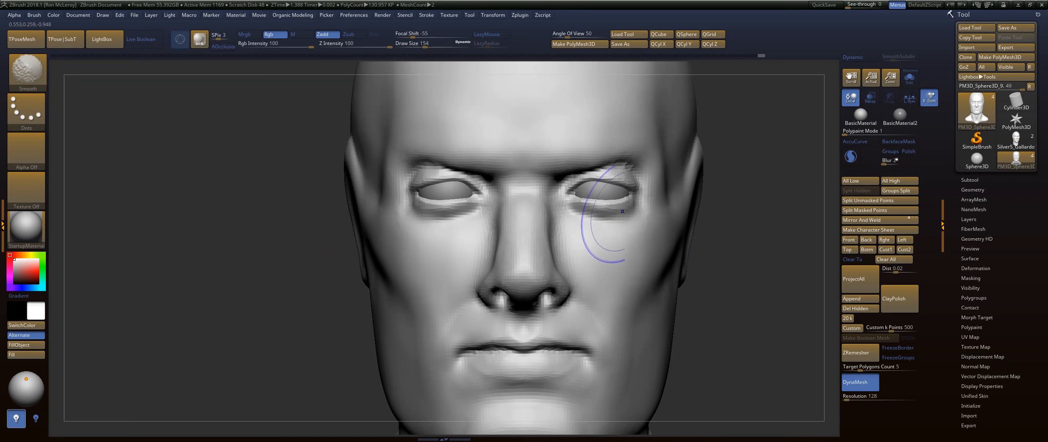
Step: Sculpt frown folds above the inner ends of the brows with FormSoft at draw size 112, and smooth them into the forehead
{"action": "mouse_move", "coordinate": [753, 278]}
{"action": "left_mouse_down"}
{"action": "mouse_move", "coordinate": [753, 176]}
{"action": "mouse_move", "coordinate": [710, 169]}
{"action": "left_mouse_up"}
{"action": "key", "text": "bracketleft"}
{"action": "key", "text": "bracketleft"}
{"action": "key", "text": "bracketleft"}
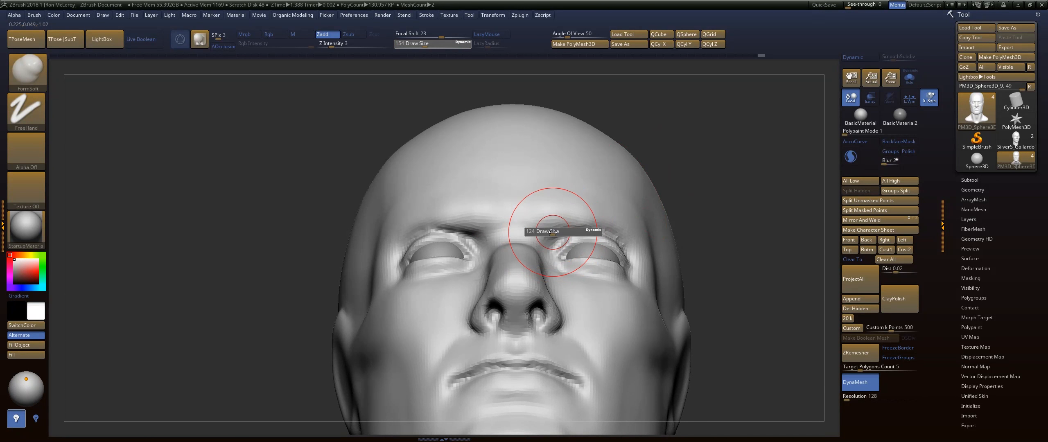
{"action": "left_click_drag", "start_coordinate": [551, 218], "coordinate": [549, 221]}
{"action": "left_click_drag", "start_coordinate": [708, 176], "coordinate": [711, 217], "text": "shift"}
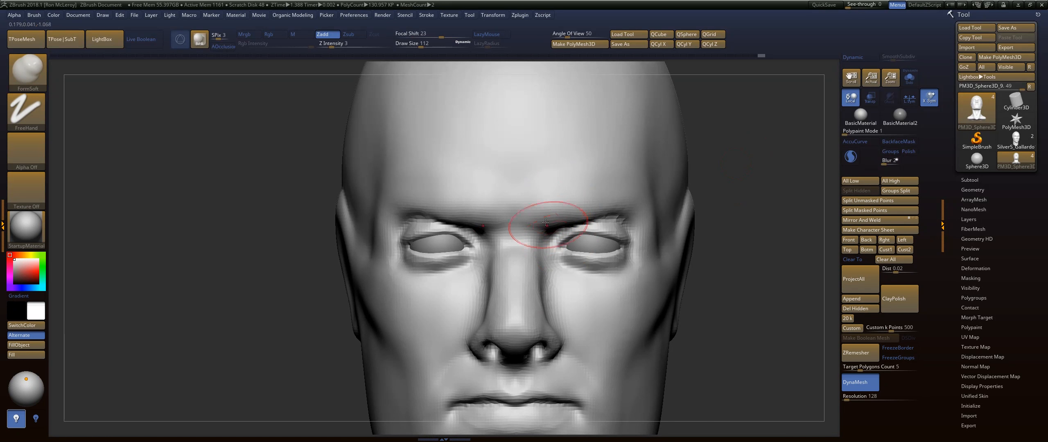
{"action": "left_click_drag", "start_coordinate": [544, 191], "coordinate": [549, 224]}
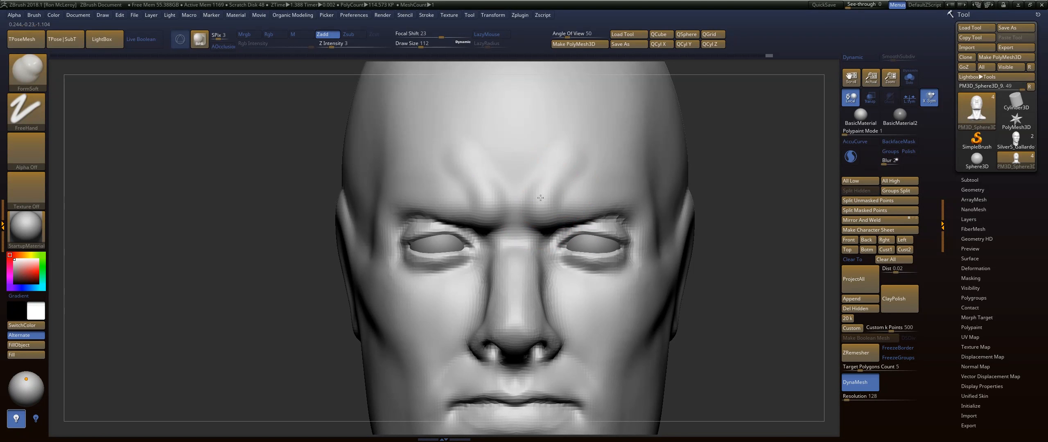
{"action": "key", "text": "shift"}
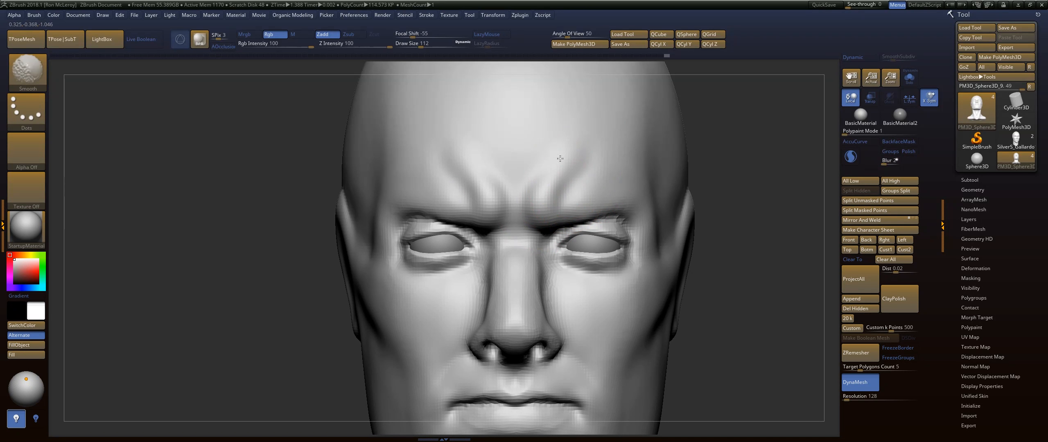
{"action": "left_click_drag", "start_coordinate": [755, 192], "coordinate": [747, 153]}
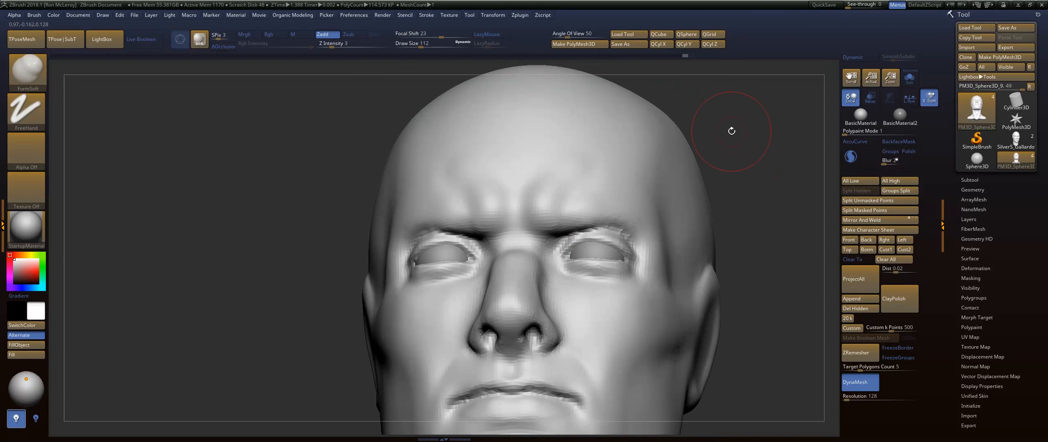
Step: Undo the frown folds sculpted above the inner ends of the brows
{"action": "key", "text": "ctrl"}
{"action": "key", "text": "ctrl+z"}
{"action": "key", "text": "ctrl+z"}
{"action": "key", "text": "ctrl+z"}
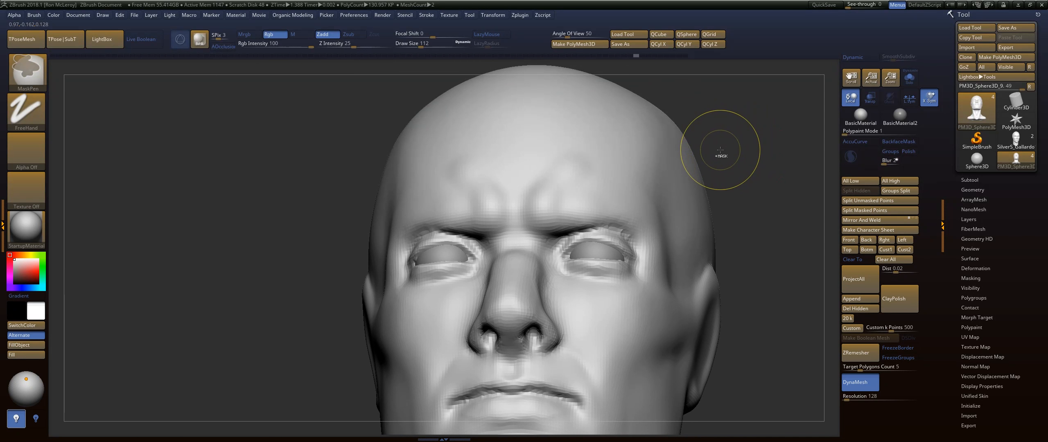
{"action": "key", "text": "ctrl+z"}
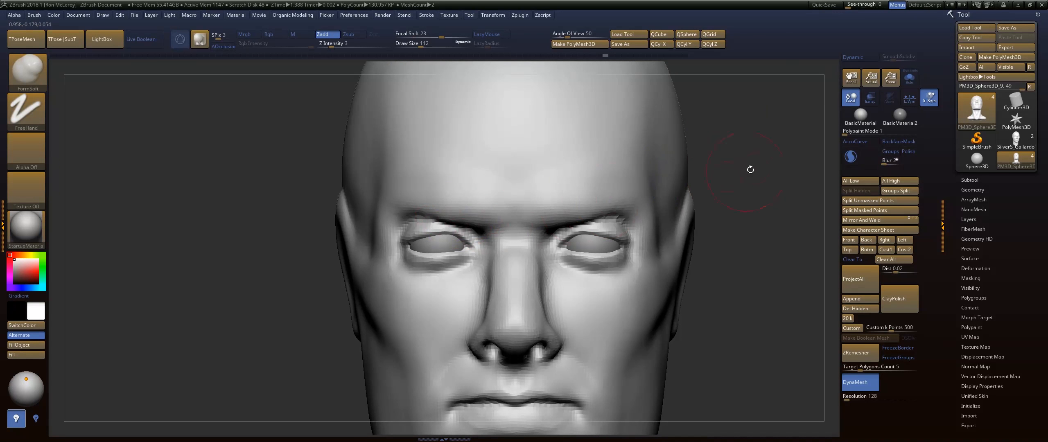
Step: Build up the brow ridge above the eyes with FormSoft at draw size 112, and smooth it into the forehead
{"action": "left_click_drag", "start_coordinate": [748, 168], "coordinate": [403, 218]}
{"action": "left_click_drag", "start_coordinate": [405, 218], "coordinate": [440, 223]}
{"action": "mouse_move", "coordinate": [470, 215]}
{"action": "left_mouse_down"}
{"action": "mouse_move", "coordinate": [410, 214]}
{"action": "mouse_move", "coordinate": [470, 225]}
{"action": "mouse_move", "coordinate": [463, 218]}
{"action": "left_mouse_up"}
{"action": "left_click_drag", "start_coordinate": [388, 248], "coordinate": [385, 253], "text": "alt"}
{"action": "left_click_drag", "start_coordinate": [718, 178], "coordinate": [659, 202]}
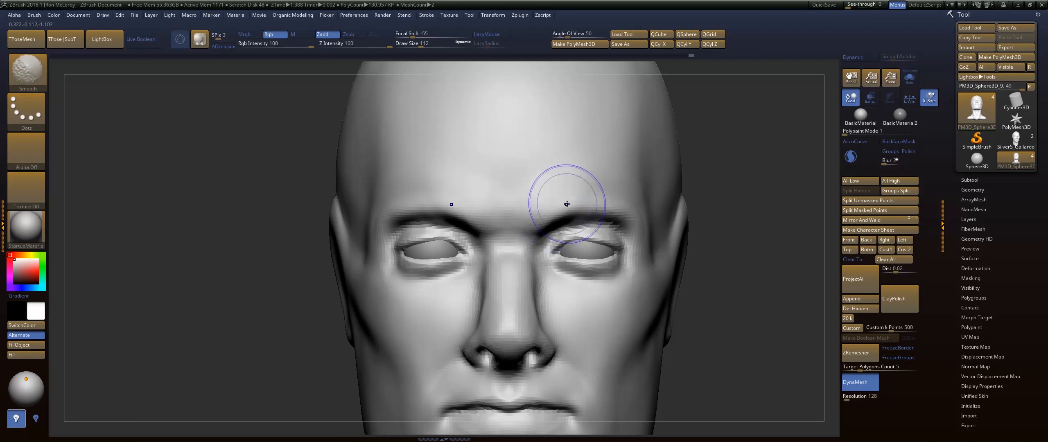
{"action": "mouse_move", "coordinate": [569, 209]}
{"action": "left_mouse_down", "text": "shift"}
{"action": "mouse_move", "coordinate": [612, 224]}
{"action": "mouse_move", "coordinate": [611, 214]}
{"action": "left_mouse_up", "text": "shift"}
Step: Sculpt between the inner eye corners and the nose with FormSoft at draw size 71, smoothing the area below the eyes
{"action": "left_click_drag", "start_coordinate": [730, 206], "coordinate": [631, 211]}
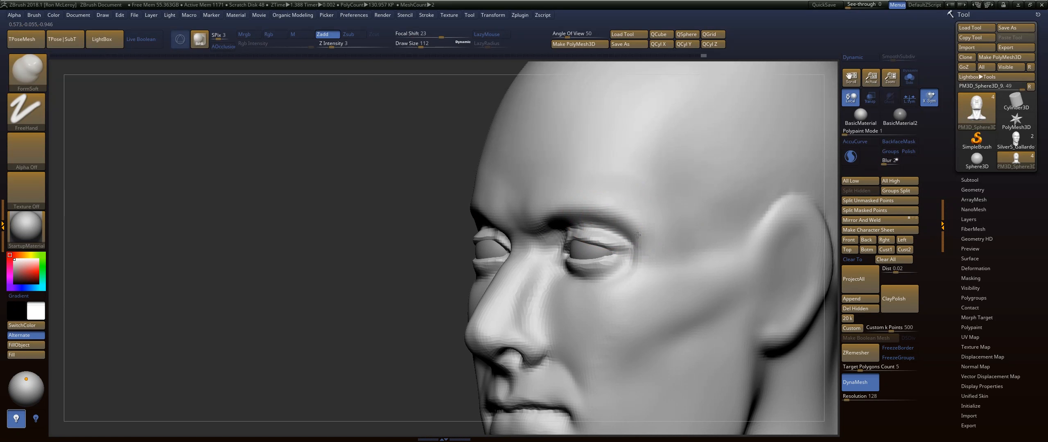
{"action": "mouse_move", "coordinate": [453, 309]}
{"action": "left_mouse_down"}
{"action": "mouse_move", "coordinate": [384, 250]}
{"action": "mouse_move", "coordinate": [524, 222]}
{"action": "mouse_move", "coordinate": [520, 213]}
{"action": "mouse_move", "coordinate": [578, 247]}
{"action": "mouse_move", "coordinate": [596, 236]}
{"action": "mouse_move", "coordinate": [523, 222]}
{"action": "left_mouse_up"}
{"action": "key", "text": "s"}
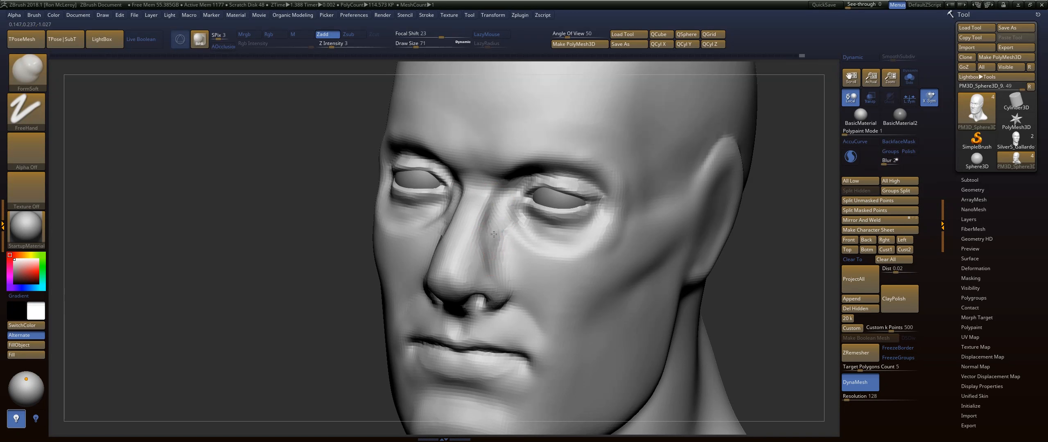
{"action": "left_click_drag", "start_coordinate": [501, 199], "coordinate": [508, 227]}
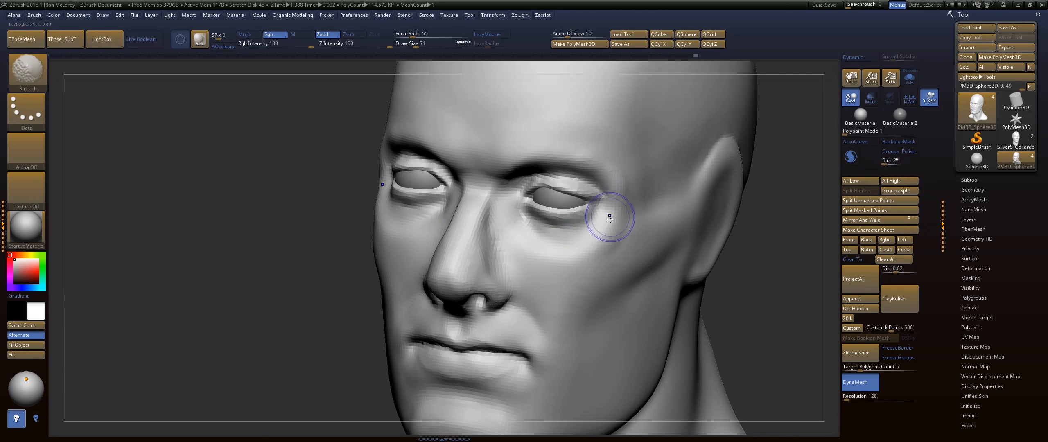
{"action": "left_click_drag", "start_coordinate": [298, 248], "coordinate": [266, 257], "text": "shift"}
{"action": "left_click_drag", "start_coordinate": [741, 210], "coordinate": [545, 262]}
{"action": "left_click_drag", "start_coordinate": [516, 230], "coordinate": [521, 218]}
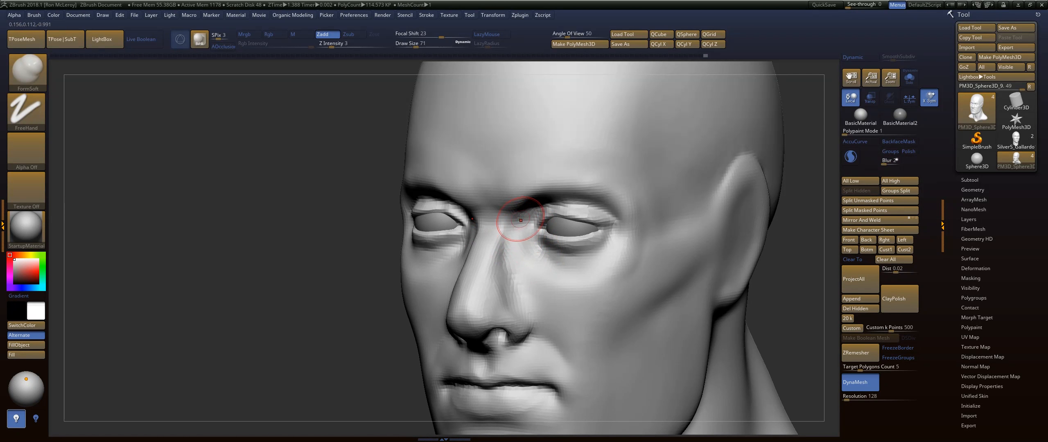
Step: Refine the bridge and side planes of the nose with small FormSoft strokes from several angles
{"action": "mouse_move", "coordinate": [321, 287]}
{"action": "left_mouse_down"}
{"action": "mouse_move", "coordinate": [304, 257]}
{"action": "mouse_move", "coordinate": [389, 246]}
{"action": "mouse_move", "coordinate": [510, 206]}
{"action": "left_mouse_up"}
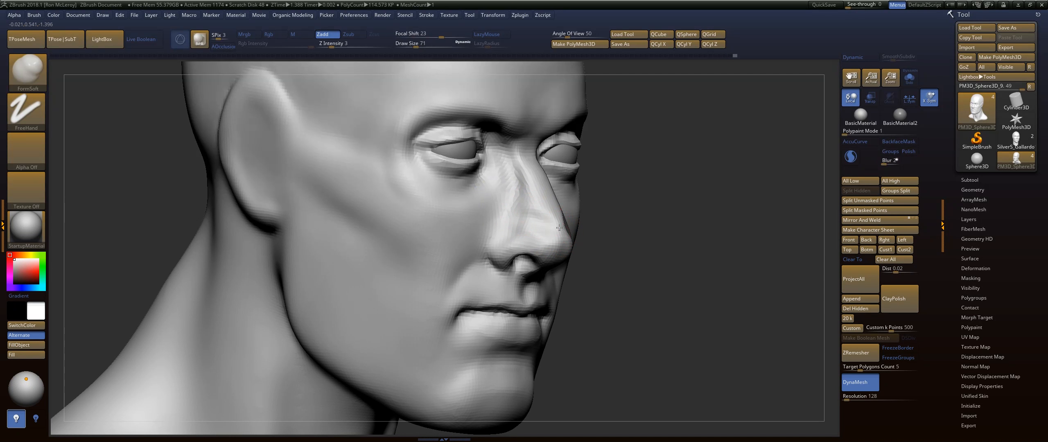
{"action": "key", "text": "shift"}
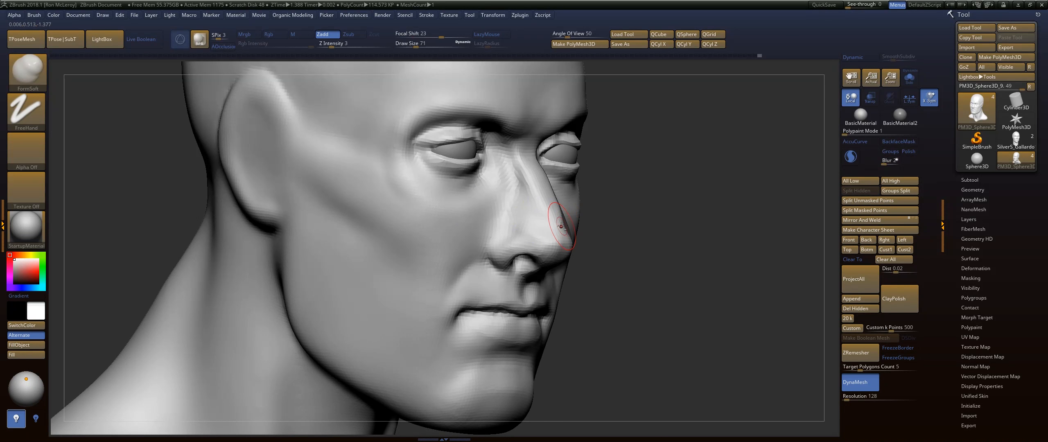
{"action": "key", "text": "shift"}
{"action": "mouse_move", "coordinate": [690, 199]}
{"action": "left_mouse_down"}
{"action": "mouse_move", "coordinate": [450, 224]}
{"action": "mouse_move", "coordinate": [449, 248]}
{"action": "mouse_move", "coordinate": [550, 236]}
{"action": "left_mouse_up"}
{"action": "mouse_move", "coordinate": [538, 202]}
{"action": "left_mouse_down"}
{"action": "mouse_move", "coordinate": [567, 205]}
{"action": "mouse_move", "coordinate": [536, 200]}
{"action": "left_mouse_up"}
{"action": "left_click_drag", "start_coordinate": [664, 195], "coordinate": [733, 193]}
{"action": "mouse_move", "coordinate": [497, 223]}
{"action": "left_mouse_down"}
{"action": "mouse_move", "coordinate": [481, 245]}
{"action": "mouse_move", "coordinate": [473, 236]}
{"action": "left_mouse_up"}
Step: Sculpt the underside of the nose around the nostril opening and nose tip with FormSoft
{"action": "left_click_drag", "start_coordinate": [655, 191], "coordinate": [544, 222]}
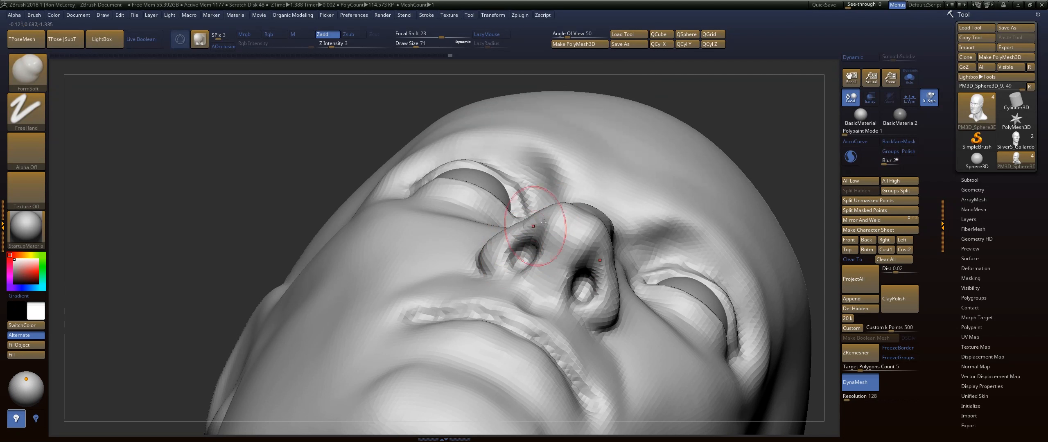
{"action": "left_click_drag", "start_coordinate": [751, 143], "coordinate": [625, 213]}
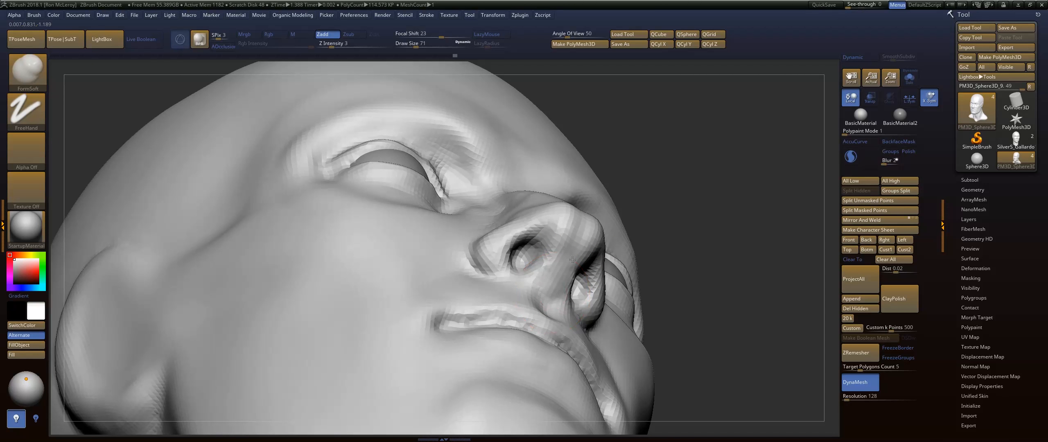
{"action": "left_click_drag", "start_coordinate": [541, 264], "coordinate": [528, 280]}
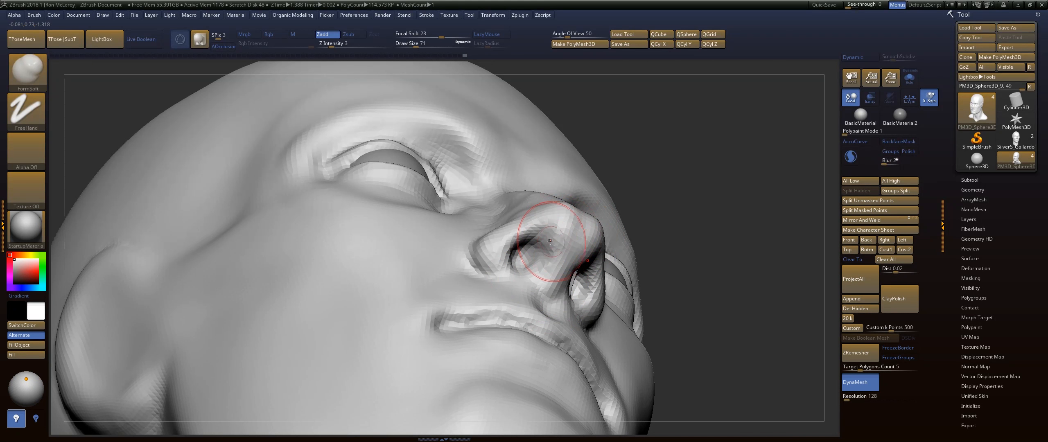
{"action": "left_click_drag", "start_coordinate": [550, 241], "coordinate": [546, 244]}
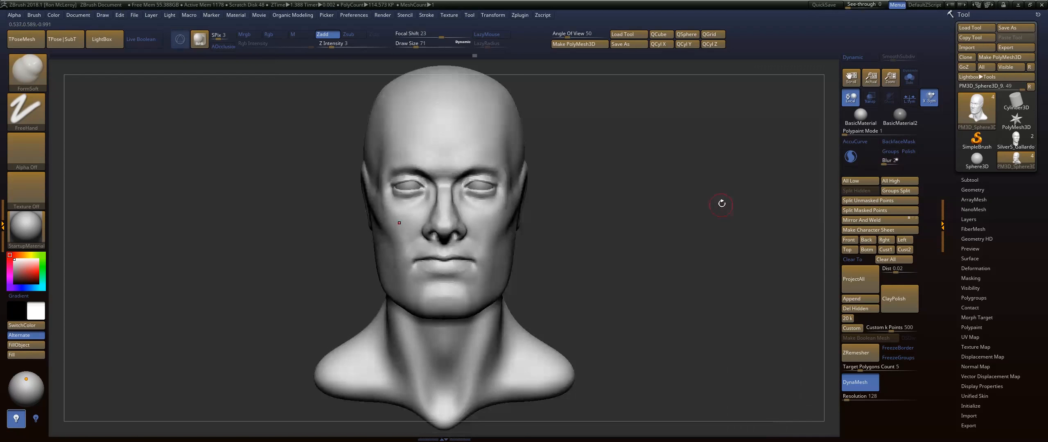
Step: Reshape the profile of the nose bridge and tip with the Move brush at draw size 108
{"action": "left_click_drag", "start_coordinate": [740, 233], "coordinate": [733, 229]}
{"action": "mouse_move", "coordinate": [444, 210]}
{"action": "left_mouse_down", "text": "alt"}
{"action": "mouse_move", "coordinate": [439, 249]}
{"action": "mouse_move", "coordinate": [464, 274]}
{"action": "left_mouse_up", "text": "alt"}
{"action": "key", "text": "shift"}
{"action": "left_click_drag", "start_coordinate": [306, 302], "coordinate": [234, 301]}
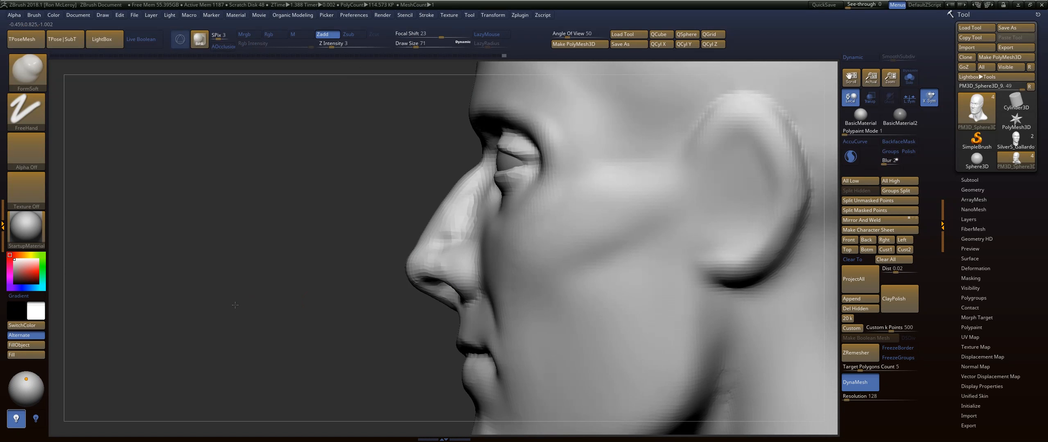
{"action": "mouse_move", "coordinate": [335, 267]}
{"action": "left_mouse_down"}
{"action": "mouse_move", "coordinate": [356, 258]}
{"action": "mouse_move", "coordinate": [332, 278]}
{"action": "mouse_move", "coordinate": [365, 184]}
{"action": "left_mouse_up"}
{"action": "key", "text": "b"}
{"action": "key", "text": "m"}
{"action": "key", "text": "v"}
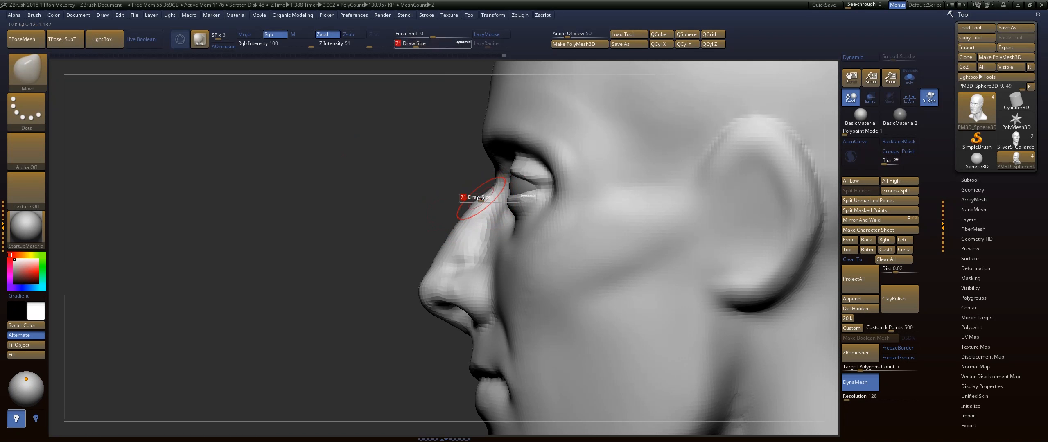
{"action": "left_click_drag", "start_coordinate": [471, 207], "coordinate": [476, 211]}
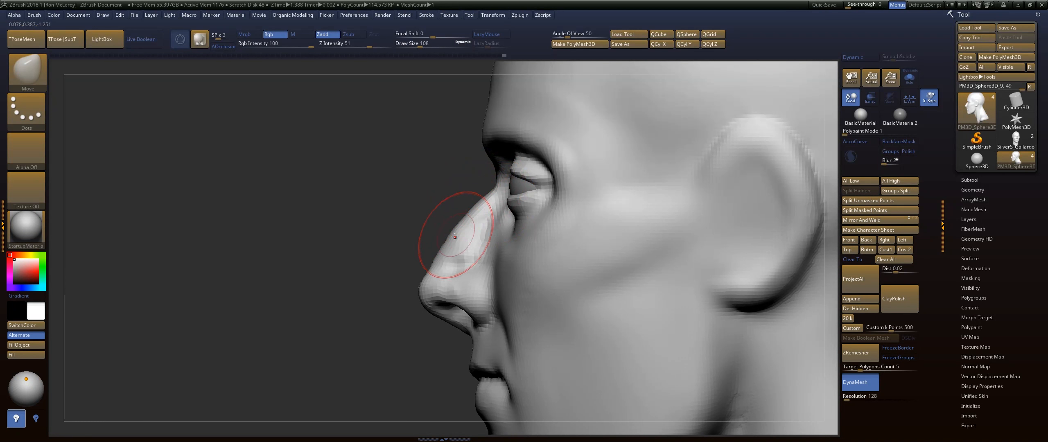
{"action": "left_click_drag", "start_coordinate": [447, 239], "coordinate": [449, 241]}
{"action": "left_click_drag", "start_coordinate": [432, 279], "coordinate": [426, 315]}
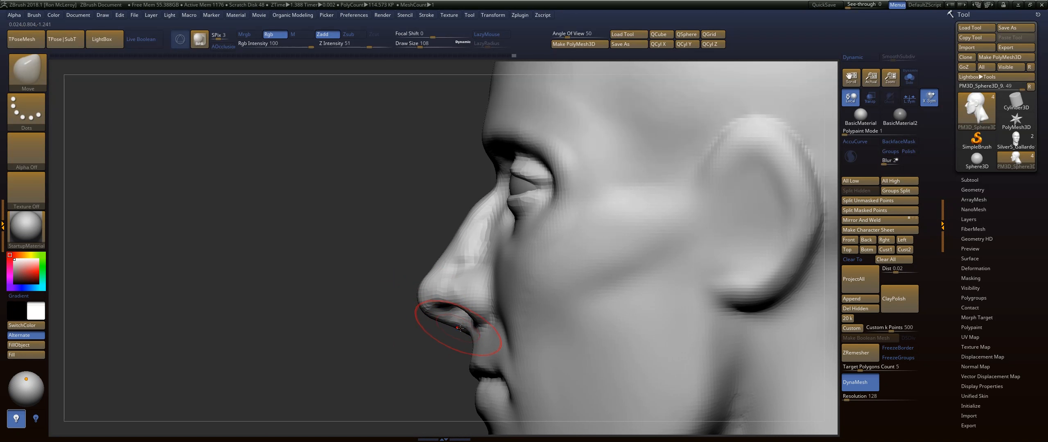
Step: Adjust the side of the nose from the front with the Move brush
{"action": "left_click_drag", "start_coordinate": [426, 368], "coordinate": [433, 286], "text": "alt"}
{"action": "left_click_drag", "start_coordinate": [367, 293], "coordinate": [450, 270]}
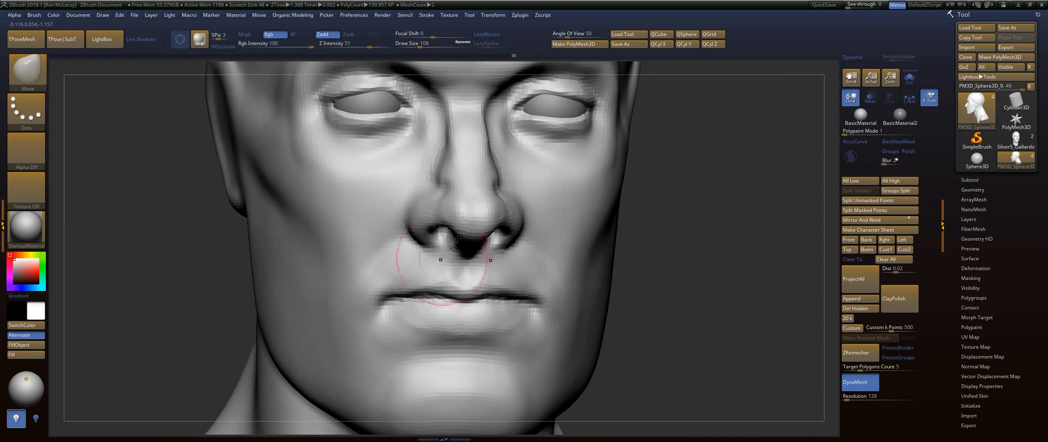
{"action": "left_click_drag", "start_coordinate": [501, 173], "coordinate": [491, 174]}
{"action": "mouse_move", "coordinate": [455, 169]}
{"action": "left_mouse_down"}
{"action": "mouse_move", "coordinate": [468, 199]}
{"action": "mouse_move", "coordinate": [421, 175]}
{"action": "left_mouse_up"}
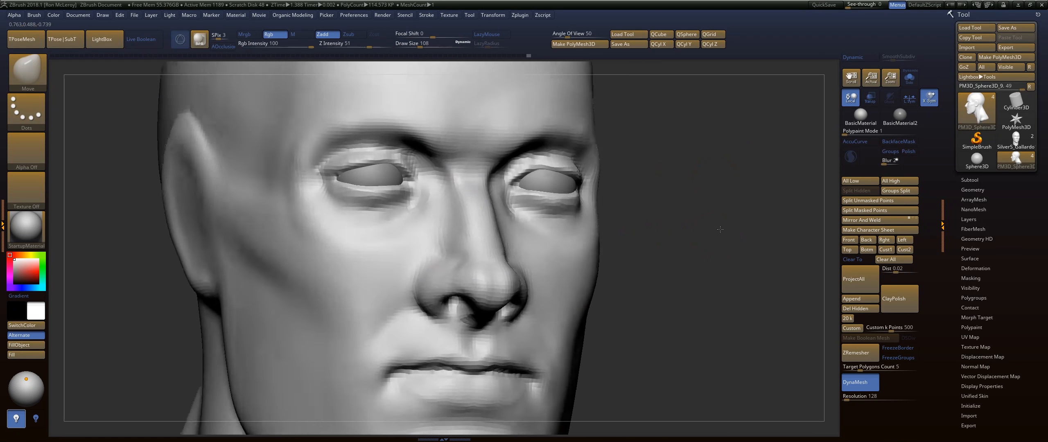
Step: Carve the crease around the nostril wing with the DamStandard brush at draw size 65
{"action": "mouse_move", "coordinate": [720, 229]}
{"action": "left_mouse_down"}
{"action": "mouse_move", "coordinate": [684, 233]}
{"action": "mouse_move", "coordinate": [670, 216]}
{"action": "mouse_move", "coordinate": [704, 226]}
{"action": "left_mouse_up"}
{"action": "key", "text": "b"}
{"action": "key", "text": "d"}
{"action": "key", "text": "s"}
{"action": "key", "text": "s"}
{"action": "left_click_drag", "start_coordinate": [479, 228], "coordinate": [471, 229]}
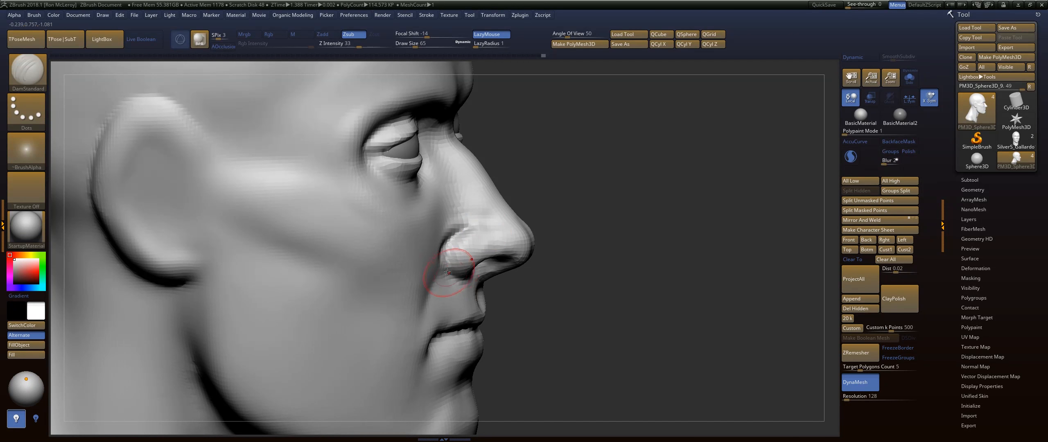
{"action": "key", "text": "shift"}
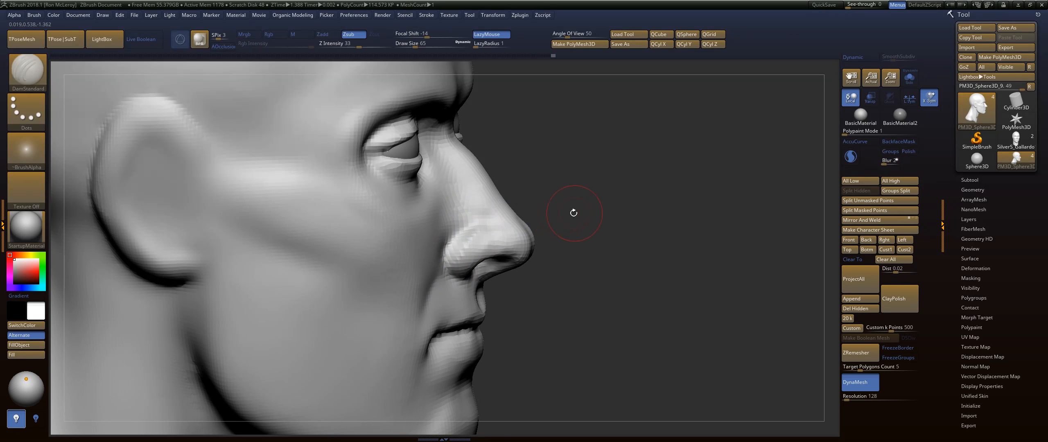
{"action": "left_click_drag", "start_coordinate": [569, 215], "coordinate": [491, 234]}
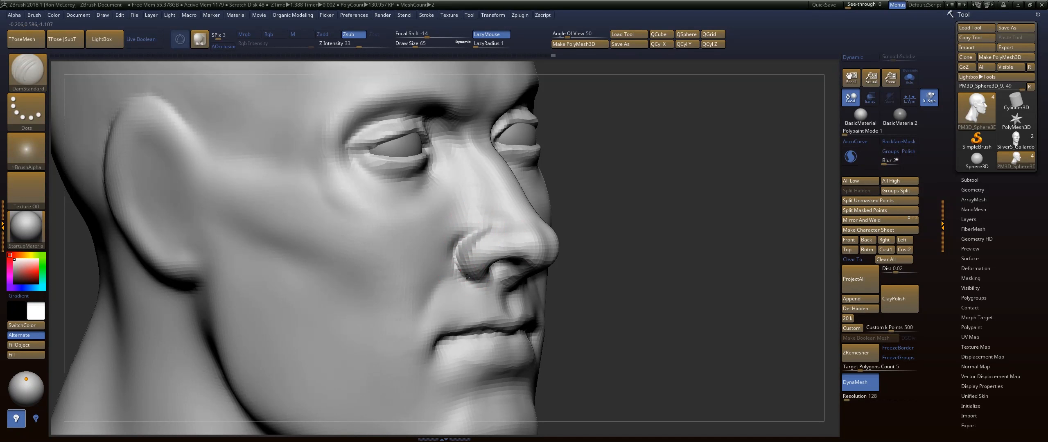
Step: Carve the nasolabial fold from the nostril wing down past the mouth corner with DamStandard, and soften it with Smooth
{"action": "left_click_drag", "start_coordinate": [604, 225], "coordinate": [426, 253]}
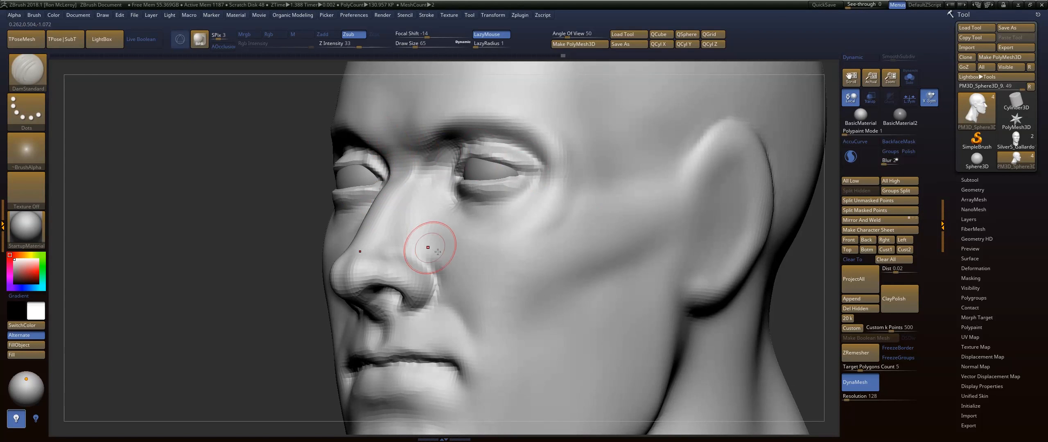
{"action": "right_click_drag", "start_coordinate": [438, 252], "coordinate": [409, 187], "text": "alt"}
{"action": "left_click_drag", "start_coordinate": [440, 233], "coordinate": [470, 299]}
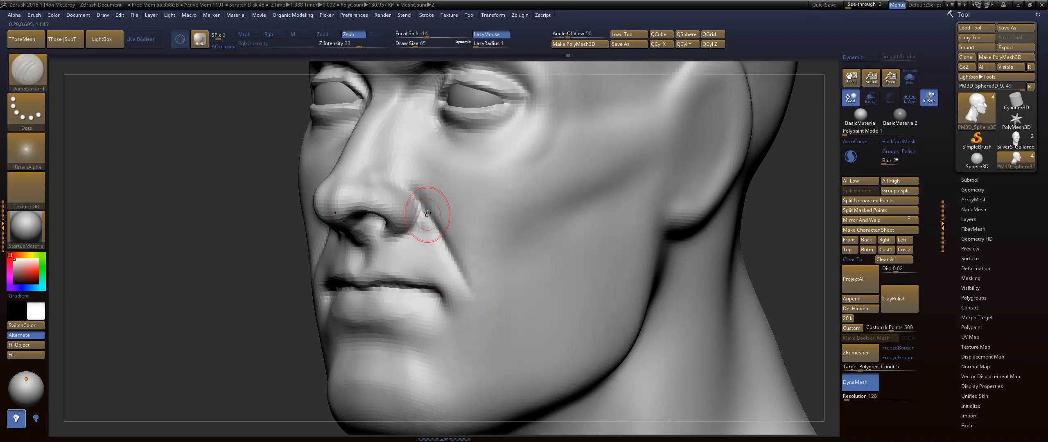
{"action": "left_click_drag", "start_coordinate": [422, 211], "coordinate": [473, 332]}
{"action": "mouse_move", "coordinate": [423, 210]}
{"action": "left_mouse_down"}
{"action": "mouse_move", "coordinate": [479, 315]}
{"action": "mouse_move", "coordinate": [422, 196]}
{"action": "mouse_move", "coordinate": [484, 307]}
{"action": "mouse_move", "coordinate": [482, 342]}
{"action": "left_mouse_up"}
{"action": "left_click_drag", "start_coordinate": [482, 347], "coordinate": [464, 234], "text": "shift"}
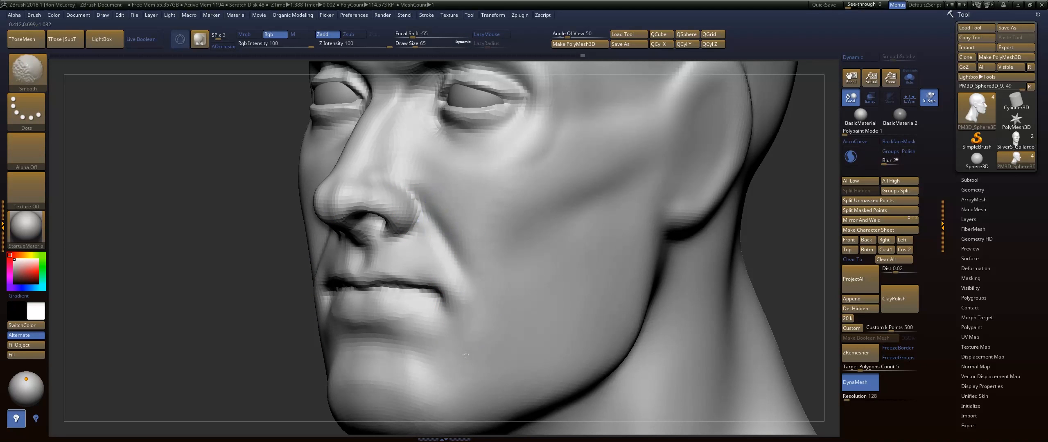
Step: Deepen the line between the lips with DamStandard, and smooth the area above the upper lip
{"action": "mouse_move", "coordinate": [468, 305]}
{"action": "right_mouse_down"}
{"action": "mouse_move", "coordinate": [570, 247]}
{"action": "mouse_move", "coordinate": [469, 264]}
{"action": "right_mouse_up"}
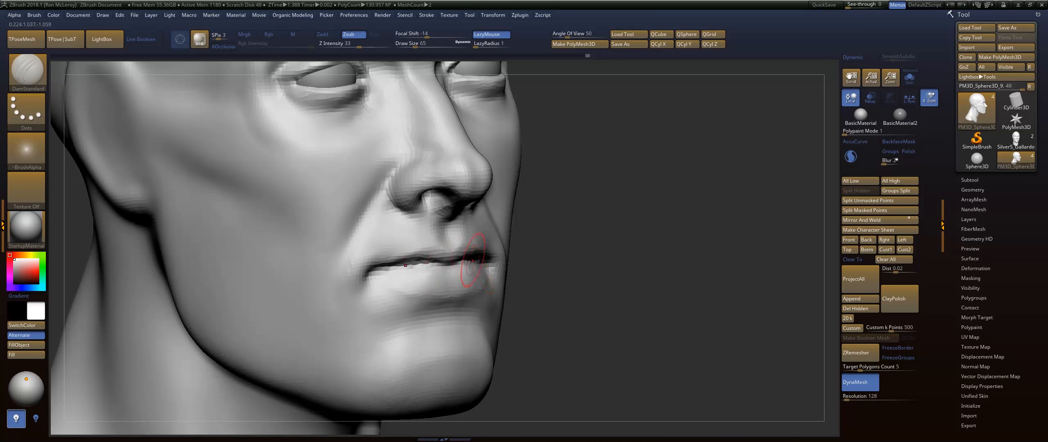
{"action": "left_click_drag", "start_coordinate": [382, 276], "coordinate": [428, 269]}
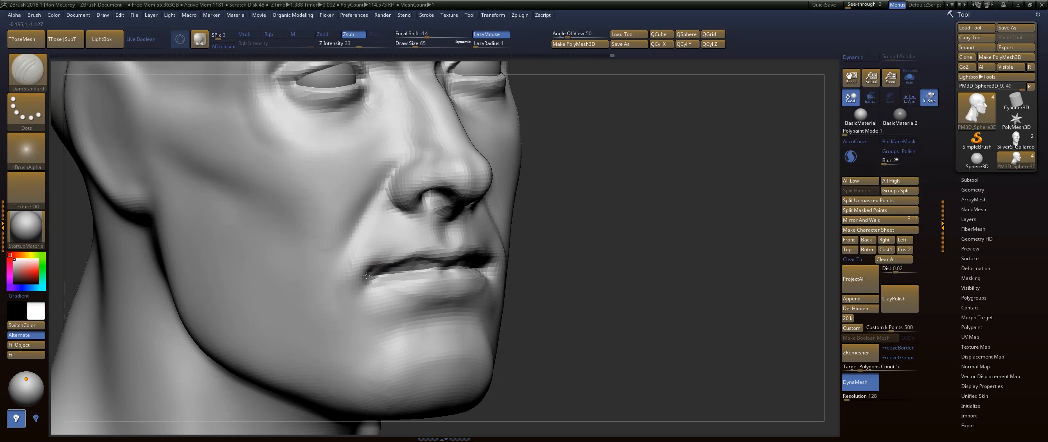
{"action": "key", "text": "shift"}
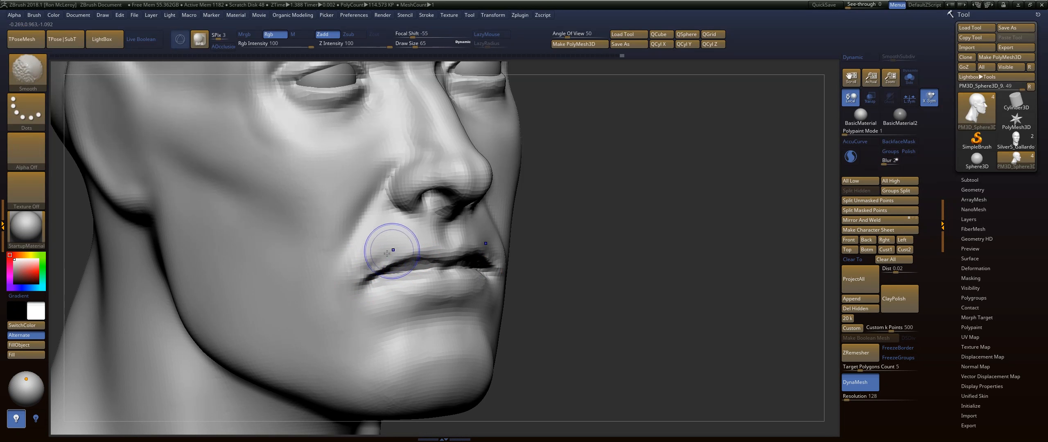
{"action": "left_click_drag", "start_coordinate": [414, 247], "coordinate": [421, 246], "text": "shift"}
Step: Fill out the upper lip with FormSoft at draw size 65, and smooth it toward the mouth corner
{"action": "mouse_move", "coordinate": [548, 246]}
{"action": "left_mouse_down"}
{"action": "mouse_move", "coordinate": [577, 227]}
{"action": "mouse_move", "coordinate": [573, 217]}
{"action": "left_mouse_up"}
{"action": "key", "text": "b"}
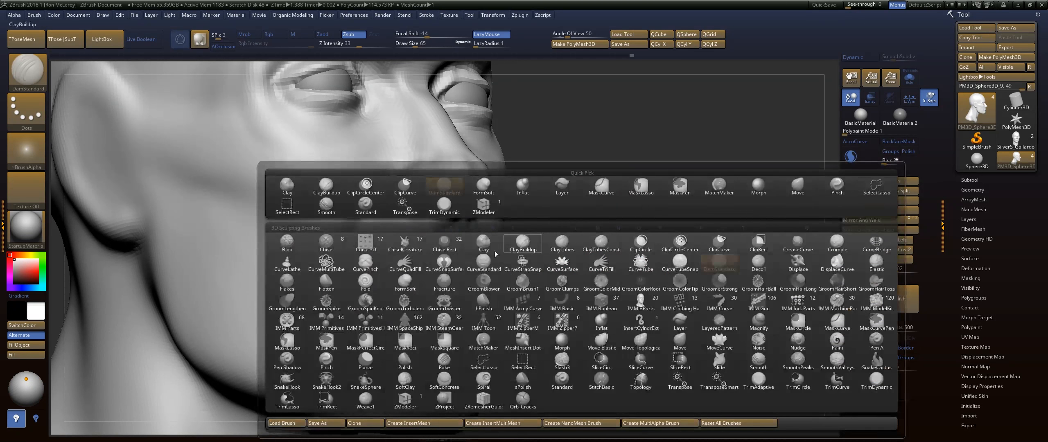
{"action": "key", "text": "f"}
{"action": "key", "text": "s"}
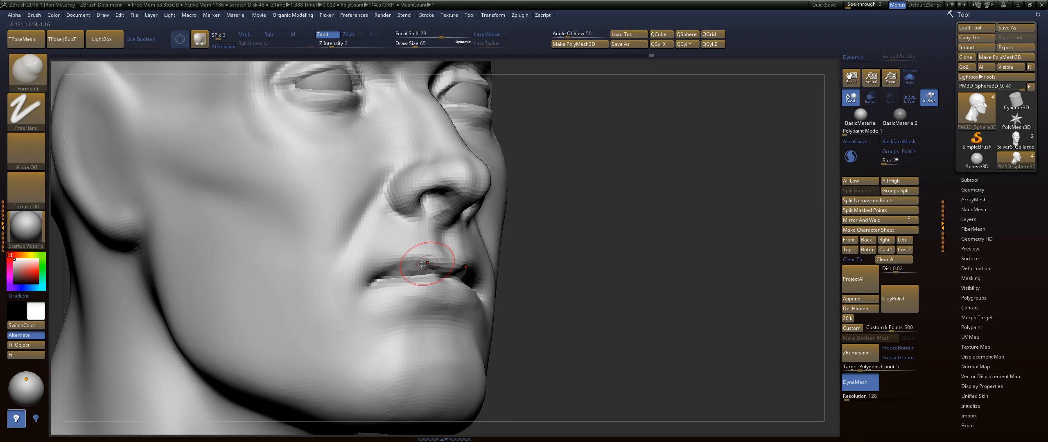
{"action": "mouse_move", "coordinate": [422, 266]}
{"action": "left_mouse_down", "text": "shift"}
{"action": "mouse_move", "coordinate": [362, 276]}
{"action": "mouse_move", "coordinate": [372, 274]}
{"action": "left_mouse_up", "text": "shift"}
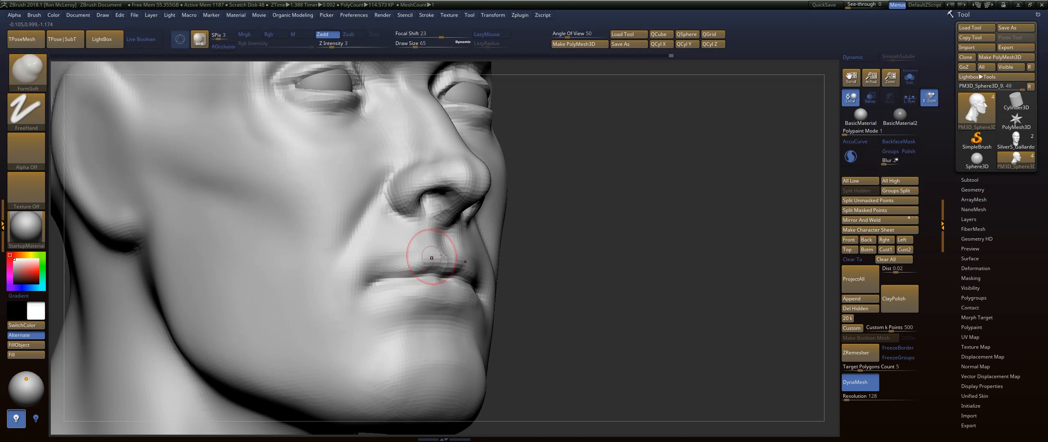
Step: Build up the area above and beside the mouth corner with FormSoft at draw size 104
{"action": "mouse_move", "coordinate": [680, 237]}
{"action": "left_mouse_down"}
{"action": "mouse_move", "coordinate": [512, 236]}
{"action": "mouse_move", "coordinate": [581, 225]}
{"action": "mouse_move", "coordinate": [522, 228]}
{"action": "left_mouse_up"}
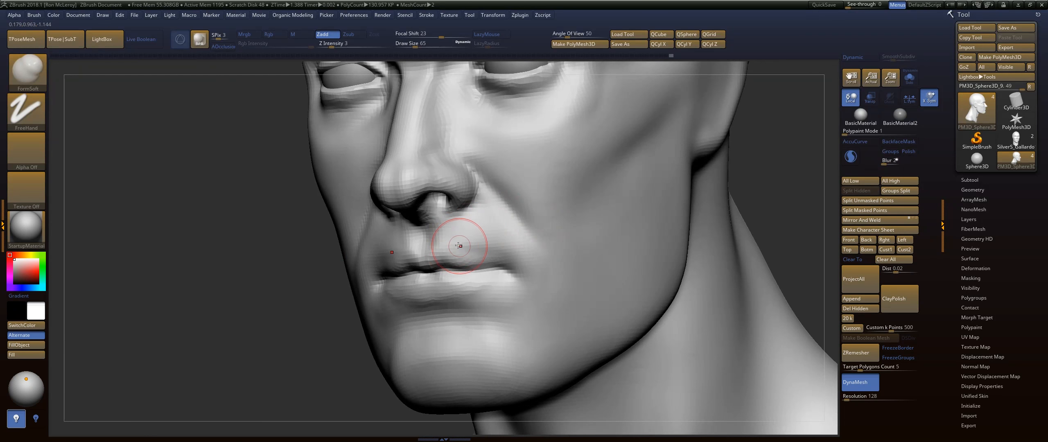
{"action": "key", "text": "s"}
{"action": "left_click_drag", "start_coordinate": [458, 246], "coordinate": [538, 294]}
{"action": "mouse_move", "coordinate": [504, 254]}
{"action": "left_mouse_down"}
{"action": "mouse_move", "coordinate": [534, 283]}
{"action": "mouse_move", "coordinate": [538, 262]}
{"action": "left_mouse_up"}
Step: Sculpt the side of the chin below the mouth corner with FormSoft, and smooth it into the jaw
{"action": "mouse_move", "coordinate": [338, 342]}
{"action": "left_mouse_down"}
{"action": "mouse_move", "coordinate": [247, 349]}
{"action": "mouse_move", "coordinate": [236, 399]}
{"action": "left_mouse_up"}
{"action": "mouse_move", "coordinate": [286, 311]}
{"action": "left_mouse_down"}
{"action": "mouse_move", "coordinate": [346, 275]}
{"action": "mouse_move", "coordinate": [399, 289]}
{"action": "mouse_move", "coordinate": [491, 281]}
{"action": "mouse_move", "coordinate": [526, 318]}
{"action": "mouse_move", "coordinate": [526, 341]}
{"action": "left_mouse_up"}
{"action": "left_click_drag", "start_coordinate": [511, 314], "coordinate": [526, 340], "text": "alt"}
{"action": "left_click_drag", "start_coordinate": [507, 317], "coordinate": [512, 341], "text": "shift"}
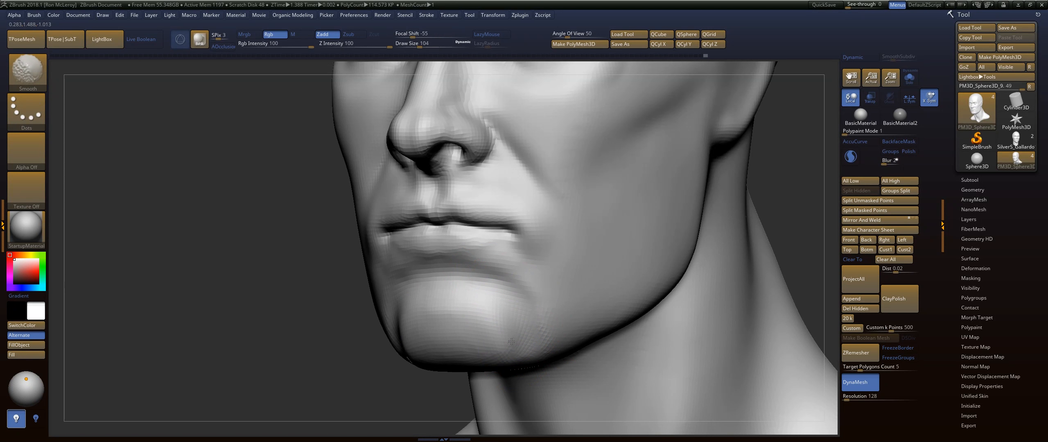
{"action": "mouse_move", "coordinate": [503, 285]}
{"action": "left_mouse_down", "text": "shift"}
{"action": "mouse_move", "coordinate": [493, 282]}
{"action": "mouse_move", "coordinate": [520, 321]}
{"action": "left_mouse_up", "text": "shift"}
Step: Reshape the lips and mouth curvature as seen from below the chin with the Move brush at draw size 149
{"action": "mouse_move", "coordinate": [332, 351]}
{"action": "left_mouse_down"}
{"action": "mouse_move", "coordinate": [630, 327]}
{"action": "mouse_move", "coordinate": [512, 257]}
{"action": "left_mouse_up"}
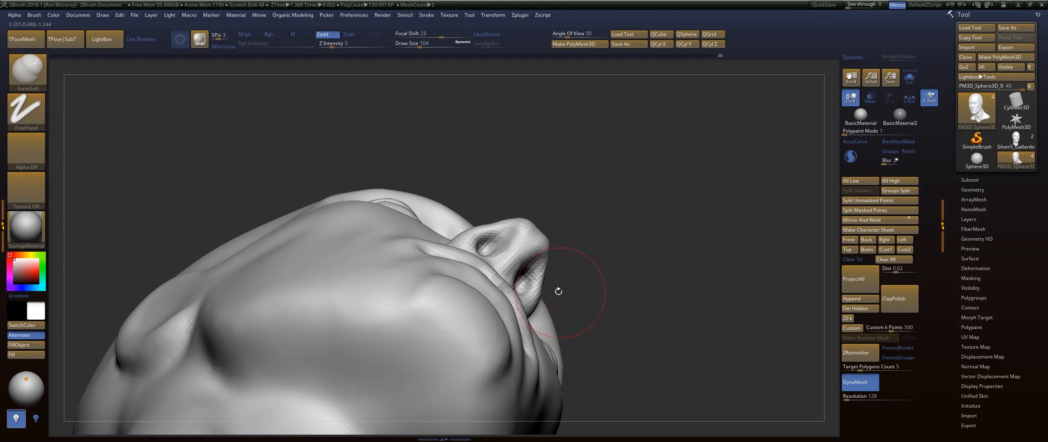
{"action": "key", "text": "b"}
{"action": "key", "text": "m"}
{"action": "key", "text": "v"}
{"action": "left_click_drag", "start_coordinate": [635, 250], "coordinate": [543, 246]}
{"action": "key", "text": "s"}
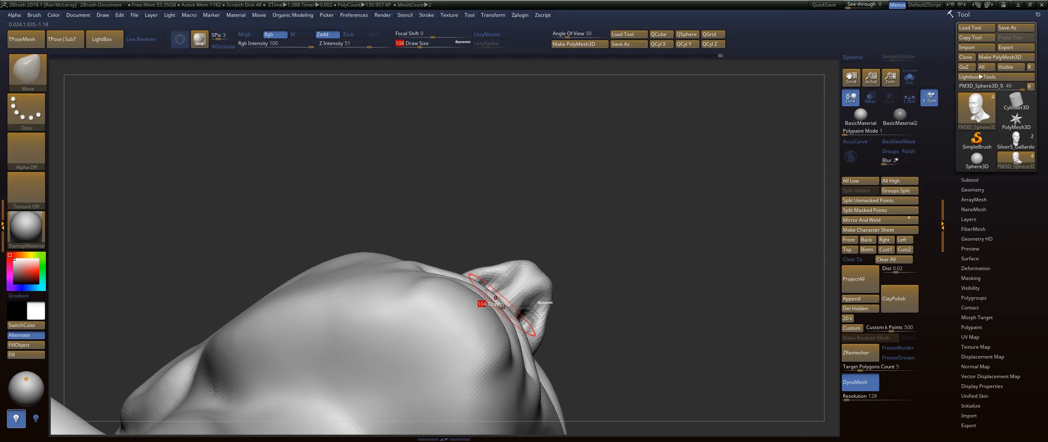
{"action": "left_click_drag", "start_coordinate": [502, 305], "coordinate": [542, 385]}
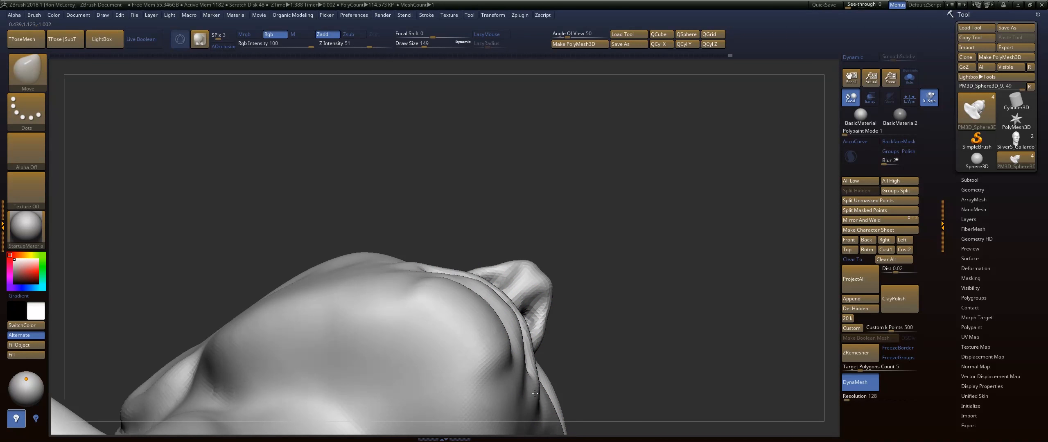
Step: Sculpt the underside of the jaw near its angle with FormSoft at draw size 318, and smooth the surrounding surface
{"action": "mouse_move", "coordinate": [624, 310]}
{"action": "left_mouse_down"}
{"action": "mouse_move", "coordinate": [648, 379]}
{"action": "mouse_move", "coordinate": [659, 346]}
{"action": "mouse_move", "coordinate": [649, 217]}
{"action": "left_mouse_up"}
{"action": "mouse_move", "coordinate": [634, 288]}
{"action": "left_mouse_down"}
{"action": "mouse_move", "coordinate": [588, 285]}
{"action": "mouse_move", "coordinate": [649, 225]}
{"action": "left_mouse_up"}
{"action": "key", "text": "b"}
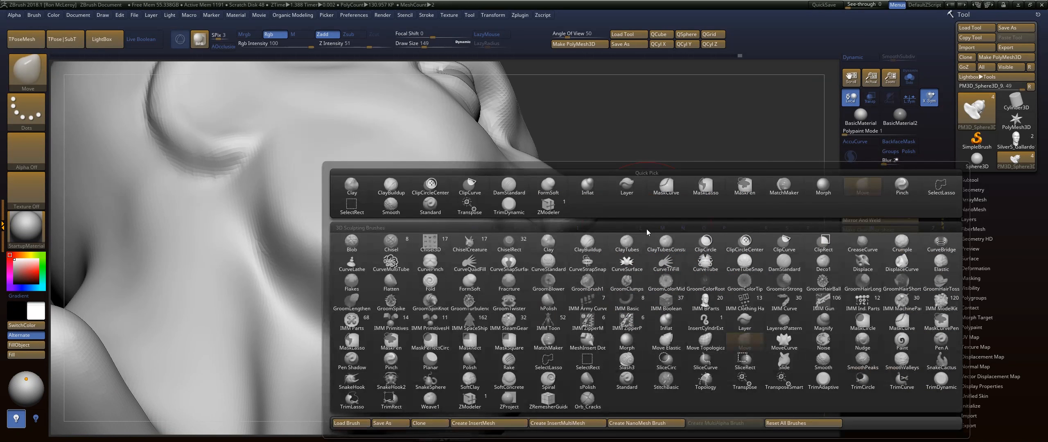
{"action": "key", "text": "f"}
{"action": "key", "text": "s"}
{"action": "mouse_move", "coordinate": [686, 253]}
{"action": "left_mouse_down", "text": "alt"}
{"action": "mouse_move", "coordinate": [725, 211]}
{"action": "mouse_move", "coordinate": [574, 195]}
{"action": "left_mouse_up", "text": "alt"}
{"action": "key", "text": "s"}
{"action": "mouse_move", "coordinate": [486, 236]}
{"action": "left_mouse_down"}
{"action": "mouse_move", "coordinate": [523, 250]}
{"action": "mouse_move", "coordinate": [534, 275]}
{"action": "left_mouse_up"}
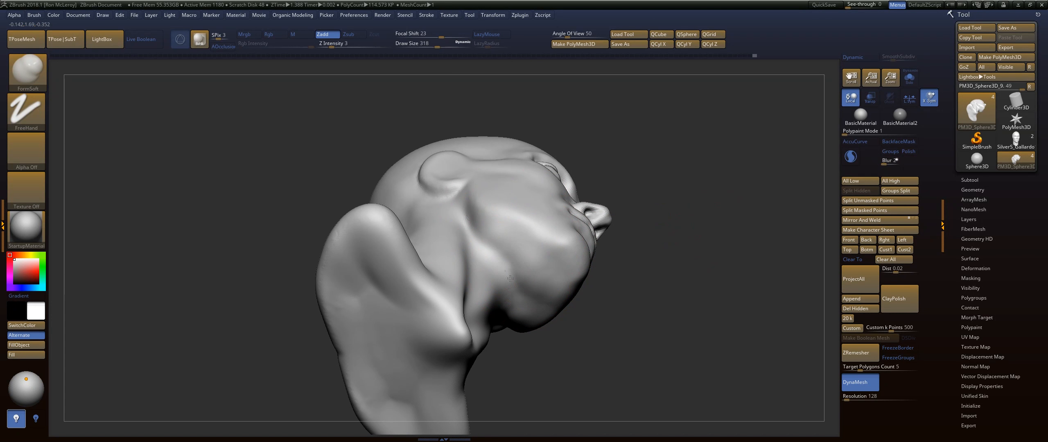
{"action": "left_click_drag", "start_coordinate": [488, 265], "coordinate": [478, 270]}
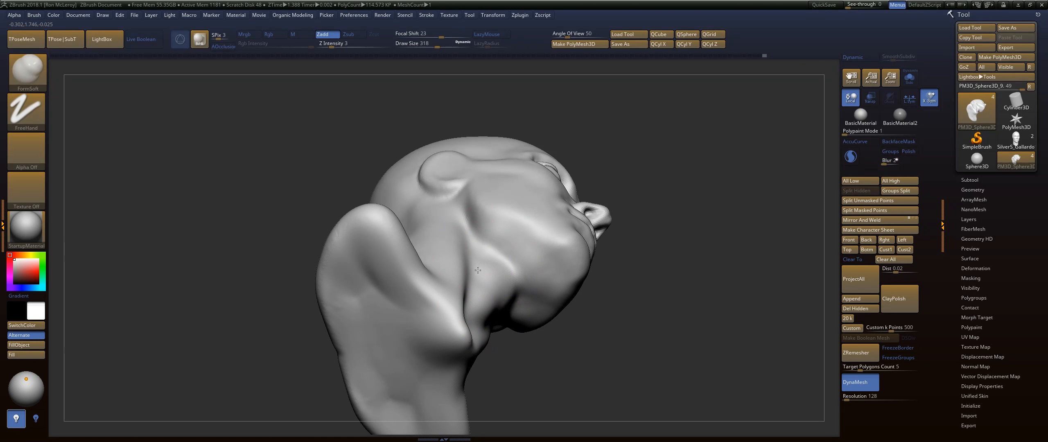
{"action": "key", "text": "shift"}
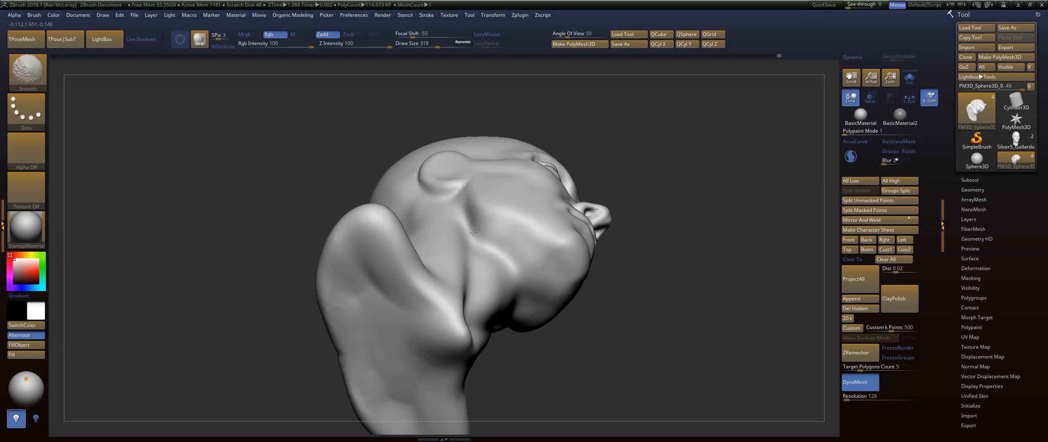
{"action": "left_click_drag", "start_coordinate": [473, 233], "coordinate": [467, 209], "text": "shift"}
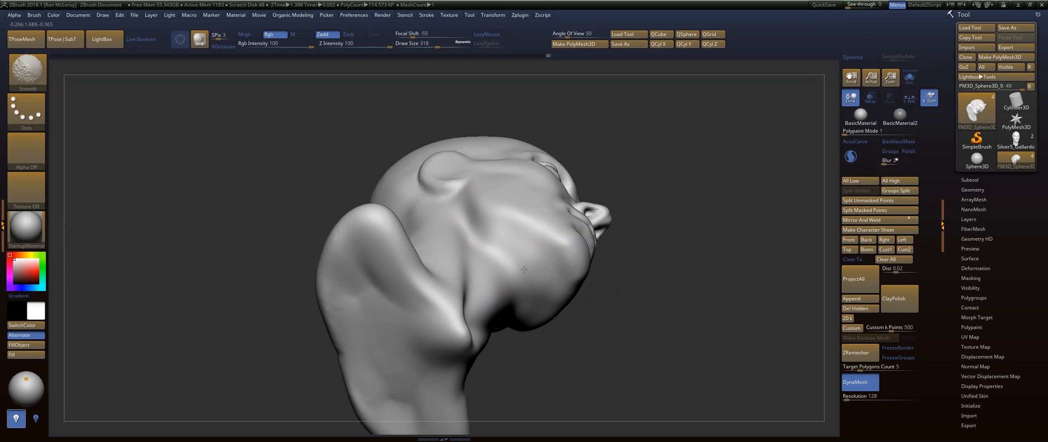
Step: Fill out the area above the mouth with FormSoft at draw size 120, and smooth the cheek beside the mouth corner
{"action": "mouse_move", "coordinate": [674, 269]}
{"action": "left_mouse_down"}
{"action": "mouse_move", "coordinate": [656, 284]}
{"action": "mouse_move", "coordinate": [648, 274]}
{"action": "mouse_move", "coordinate": [642, 319]}
{"action": "mouse_move", "coordinate": [648, 299]}
{"action": "mouse_move", "coordinate": [671, 312]}
{"action": "mouse_move", "coordinate": [610, 297]}
{"action": "left_mouse_up"}
{"action": "key", "text": "s"}
{"action": "left_click_drag", "start_coordinate": [580, 259], "coordinate": [534, 259]}
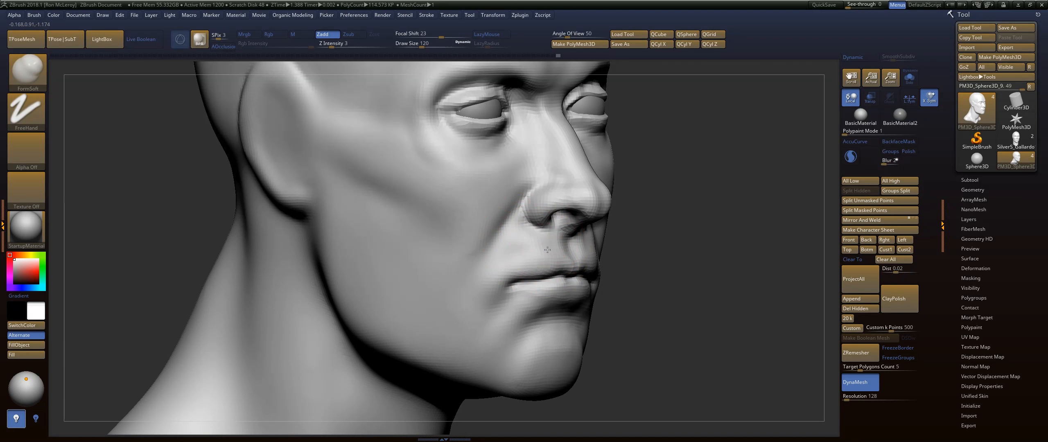
{"action": "key", "text": "shift"}
{"action": "left_click_drag", "start_coordinate": [493, 266], "coordinate": [487, 282], "text": "shift"}
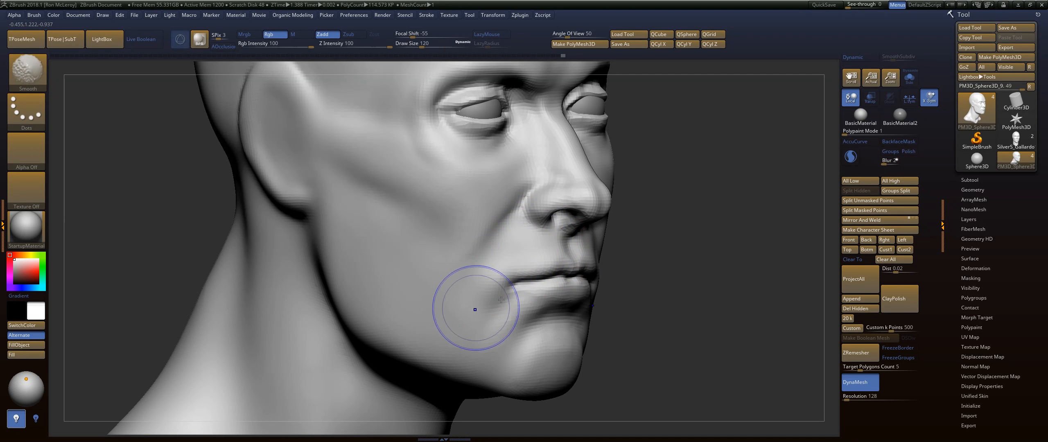
Step: Smooth the cheekbone toward the ear, and sculpt the hollow below it with FormSoft at draw size 305
{"action": "mouse_move", "coordinate": [685, 226]}
{"action": "left_mouse_down", "text": "alt"}
{"action": "mouse_move", "coordinate": [624, 300]}
{"action": "mouse_move", "coordinate": [676, 293]}
{"action": "left_mouse_up", "text": "alt"}
{"action": "mouse_move", "coordinate": [675, 239]}
{"action": "left_mouse_down"}
{"action": "mouse_move", "coordinate": [602, 268]}
{"action": "mouse_move", "coordinate": [663, 288]}
{"action": "mouse_move", "coordinate": [671, 270]}
{"action": "left_mouse_up"}
{"action": "left_click_drag", "start_coordinate": [377, 256], "coordinate": [413, 267], "text": "shift"}
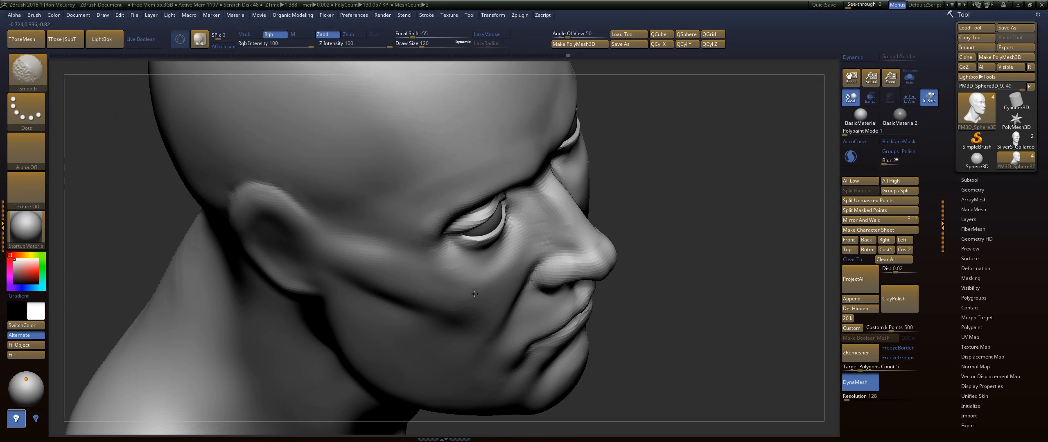
{"action": "left_click_drag", "start_coordinate": [475, 294], "coordinate": [362, 273], "text": "shift"}
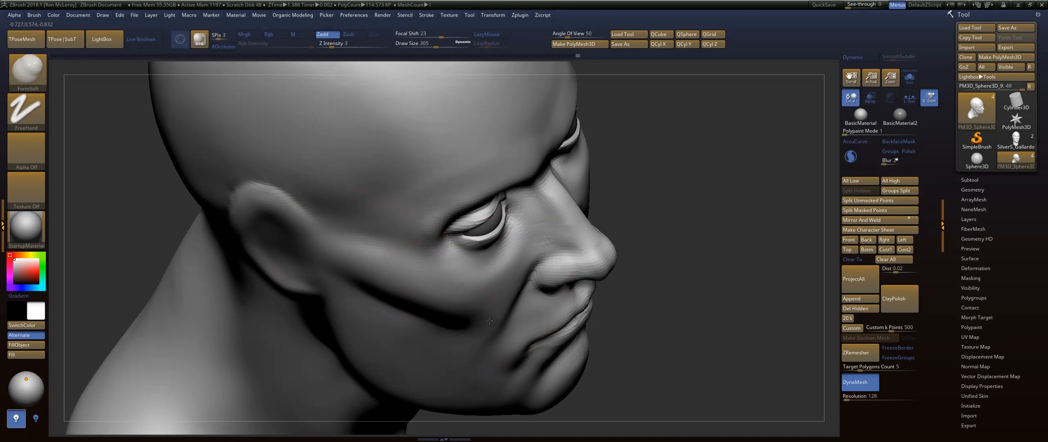
{"action": "left_click_drag", "start_coordinate": [471, 319], "coordinate": [465, 322]}
Step: Smooth the back of the jaw below the ear and slim the jaw outline as seen from the front
{"action": "mouse_move", "coordinate": [685, 269]}
{"action": "left_mouse_down", "text": "alt"}
{"action": "mouse_move", "coordinate": [725, 201]}
{"action": "mouse_move", "coordinate": [720, 236]}
{"action": "mouse_move", "coordinate": [421, 363]}
{"action": "left_mouse_up", "text": "alt"}
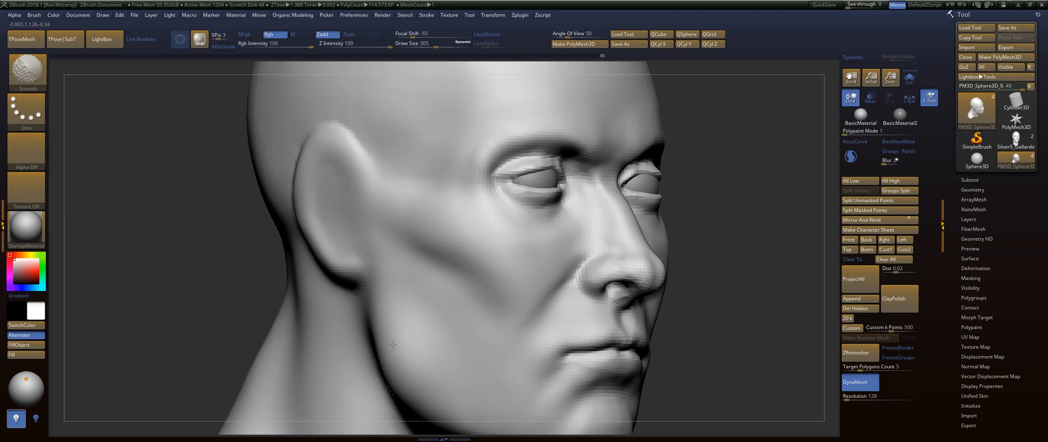
{"action": "key", "text": "f"}
{"action": "left_click_drag", "start_coordinate": [644, 274], "coordinate": [602, 264], "text": "shift"}
{"action": "mouse_move", "coordinate": [679, 233]}
{"action": "left_mouse_down", "text": "alt"}
{"action": "mouse_move", "coordinate": [655, 257]}
{"action": "mouse_move", "coordinate": [653, 200]}
{"action": "left_mouse_up", "text": "alt"}
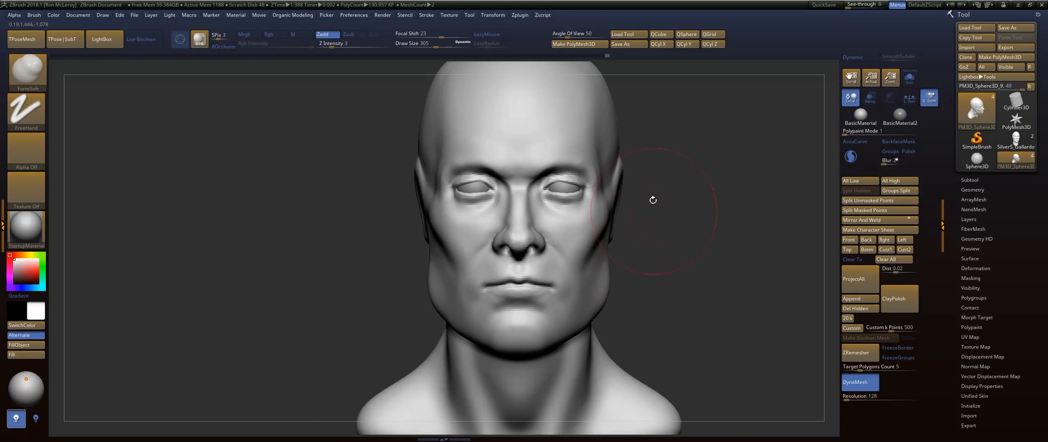
{"action": "key", "text": "ctrl"}
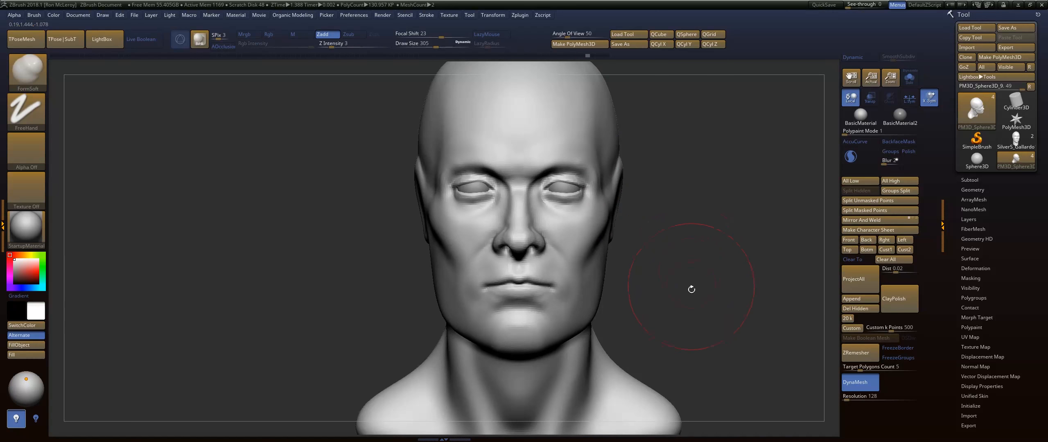
{"action": "left_click_drag", "start_coordinate": [692, 290], "coordinate": [687, 288]}
{"action": "left_click_drag", "start_coordinate": [690, 254], "coordinate": [718, 280], "text": "alt"}
Step: Carve the temple behind the eye and the upper edge of the cheekbone with DamStandard at draw size 228, and smooth it
{"action": "key", "text": "b"}
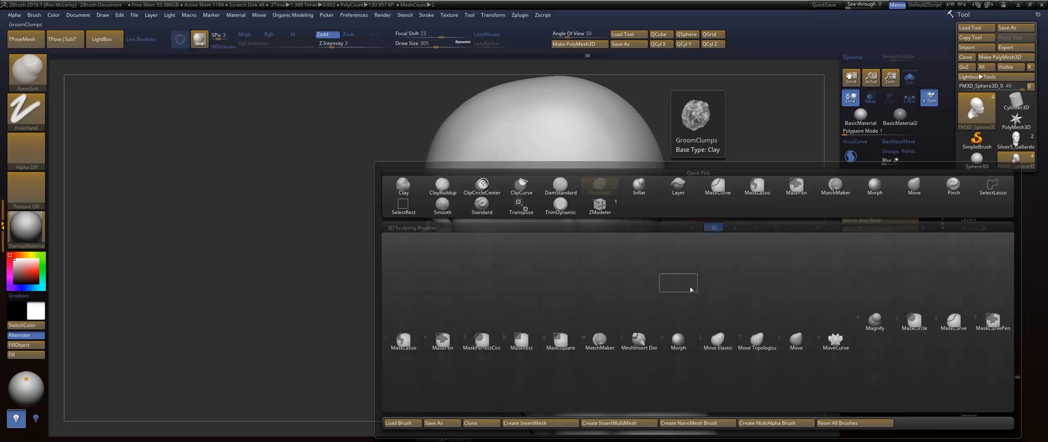
{"action": "key", "text": "m"}
{"action": "key", "text": "v"}
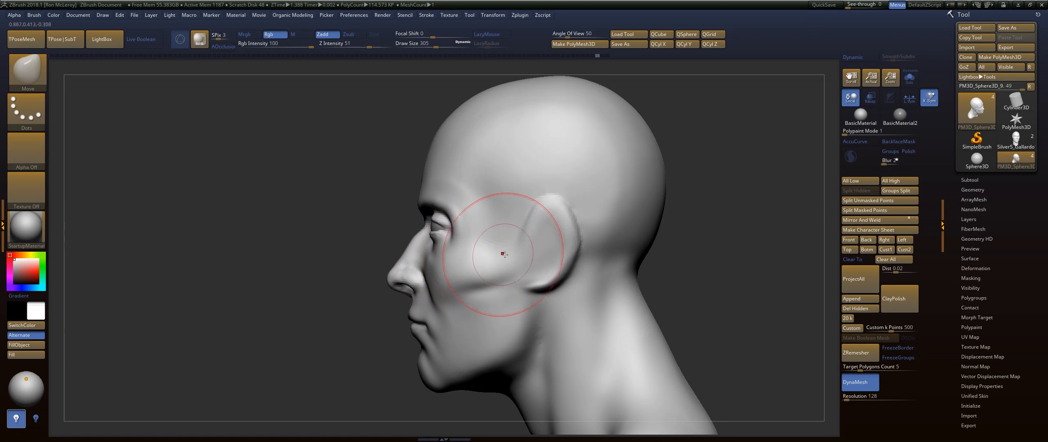
{"action": "key", "text": "b"}
{"action": "key", "text": "d"}
{"action": "key", "text": "s"}
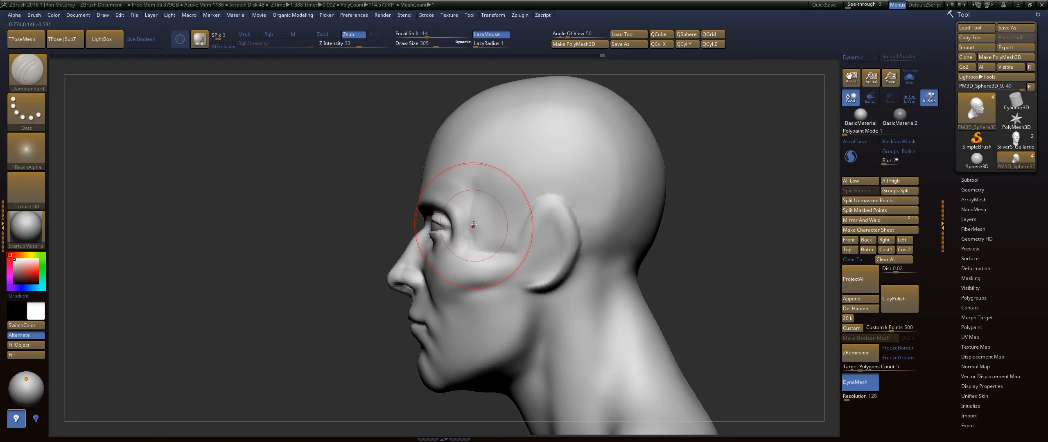
{"action": "mouse_move", "coordinate": [725, 257]}
{"action": "left_mouse_down"}
{"action": "mouse_move", "coordinate": [453, 244]}
{"action": "mouse_move", "coordinate": [465, 203]}
{"action": "left_mouse_up"}
{"action": "key", "text": "s"}
{"action": "key", "text": "shift"}
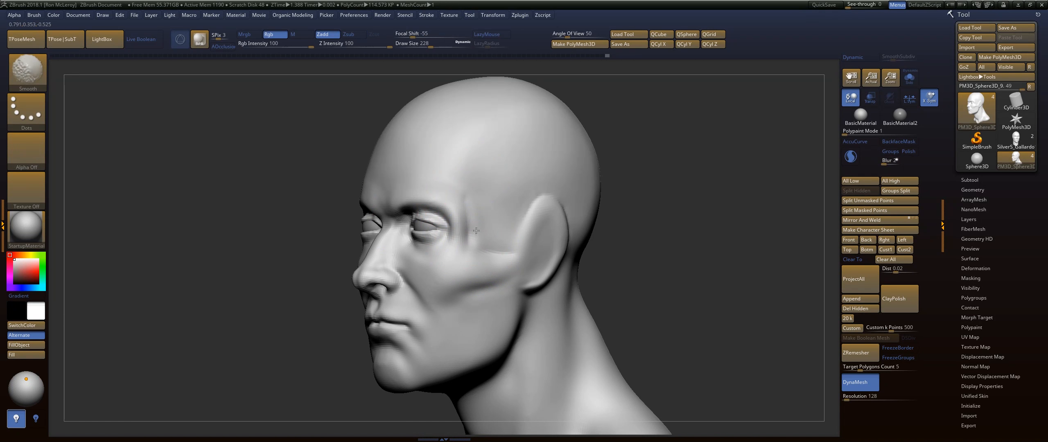
Step: Carve the cheekbone's upper edge in front of the ear with DamStandard, and smooth the ear shape into the head
{"action": "mouse_move", "coordinate": [651, 233]}
{"action": "left_mouse_down"}
{"action": "mouse_move", "coordinate": [617, 234]}
{"action": "mouse_move", "coordinate": [708, 245]}
{"action": "left_mouse_up"}
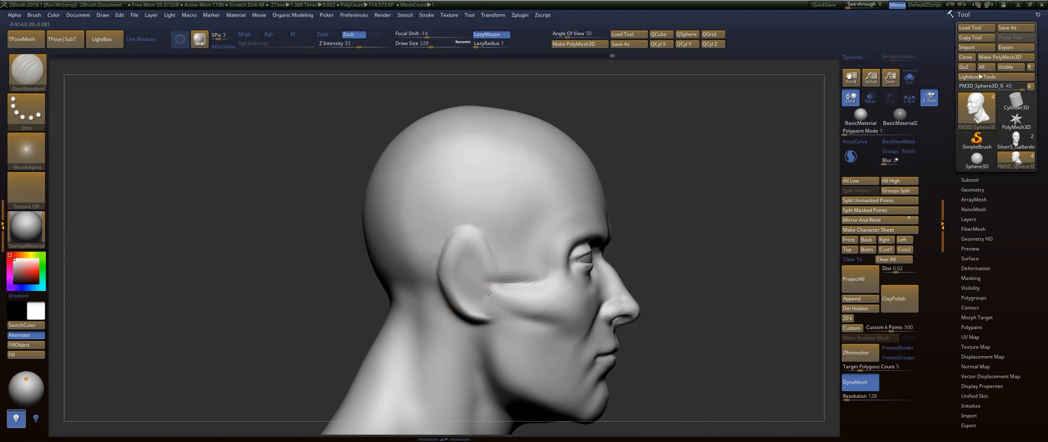
{"action": "key", "text": "shift"}
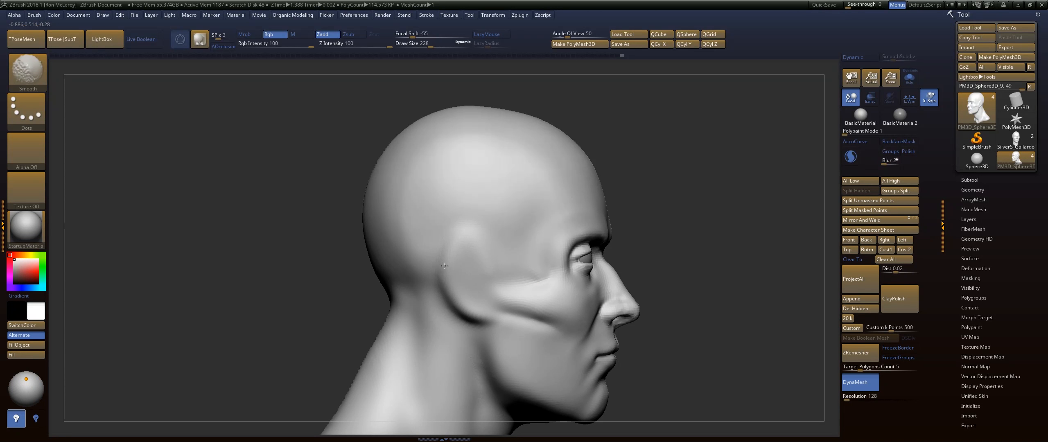
{"action": "mouse_move", "coordinate": [498, 231]}
{"action": "left_mouse_down"}
{"action": "mouse_move", "coordinate": [715, 232]}
{"action": "mouse_move", "coordinate": [696, 228]}
{"action": "left_mouse_up"}
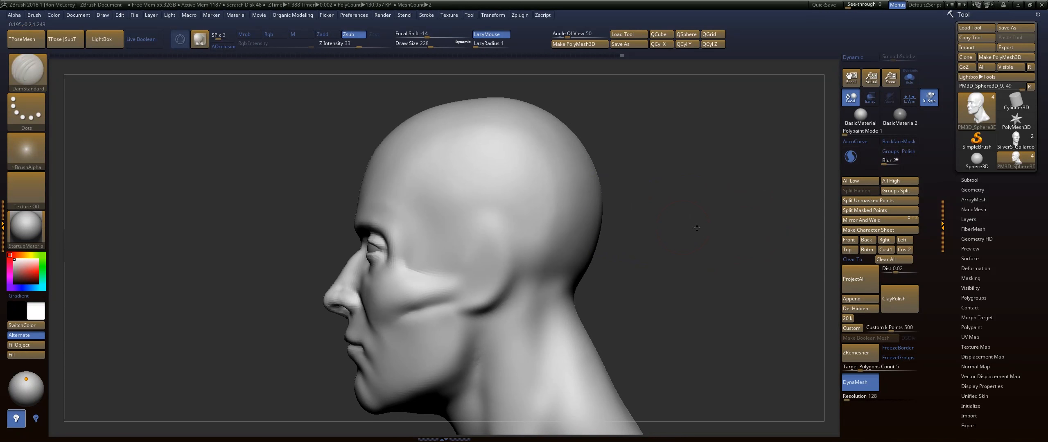
Step: Push in the back of the skull, the crown and the nape with the Move brush at draw size 763
{"action": "key", "text": "b"}
{"action": "key", "text": "m"}
{"action": "key", "text": "v"}
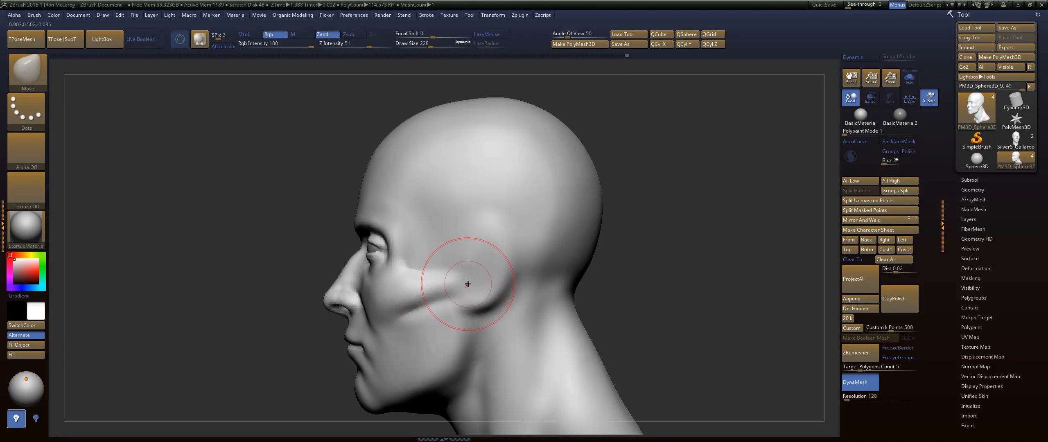
{"action": "mouse_move", "coordinate": [722, 238]}
{"action": "left_mouse_down"}
{"action": "mouse_move", "coordinate": [580, 233]}
{"action": "mouse_move", "coordinate": [688, 277]}
{"action": "mouse_move", "coordinate": [749, 177]}
{"action": "mouse_move", "coordinate": [696, 197]}
{"action": "mouse_move", "coordinate": [650, 196]}
{"action": "mouse_move", "coordinate": [688, 205]}
{"action": "mouse_move", "coordinate": [681, 176]}
{"action": "mouse_move", "coordinate": [671, 200]}
{"action": "mouse_move", "coordinate": [699, 233]}
{"action": "left_mouse_up"}
{"action": "key", "text": "b"}
{"action": "key", "text": "m"}
{"action": "key", "text": "v"}
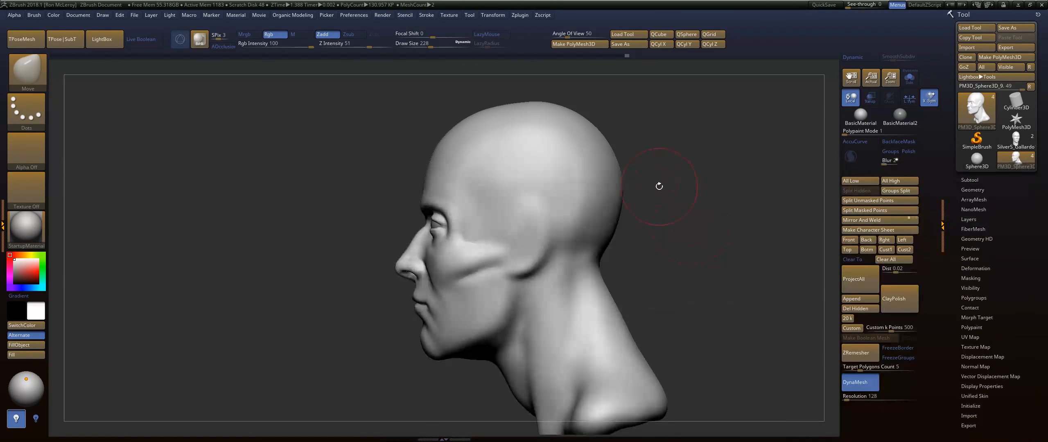
{"action": "key", "text": "s"}
{"action": "left_click_drag", "start_coordinate": [661, 185], "coordinate": [689, 187]}
{"action": "left_click_drag", "start_coordinate": [614, 185], "coordinate": [604, 187]}
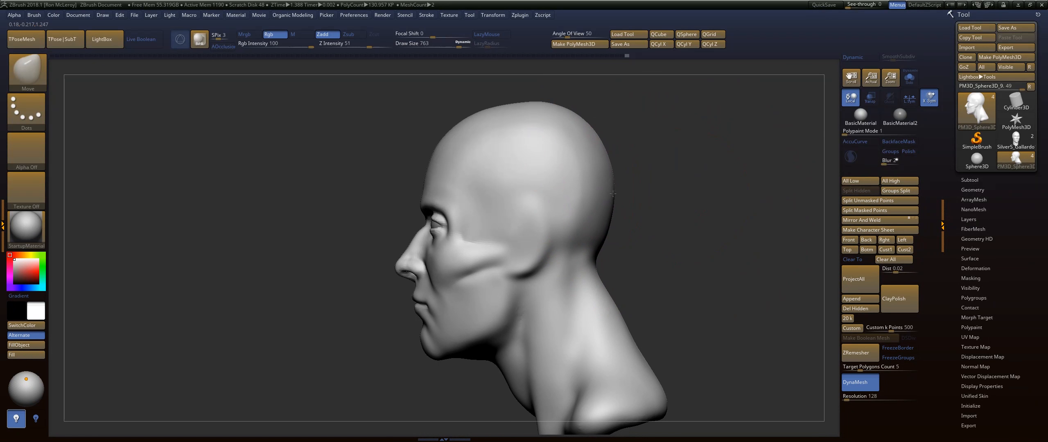
{"action": "left_click_drag", "start_coordinate": [566, 118], "coordinate": [560, 122]}
{"action": "left_click_drag", "start_coordinate": [587, 253], "coordinate": [583, 260]}
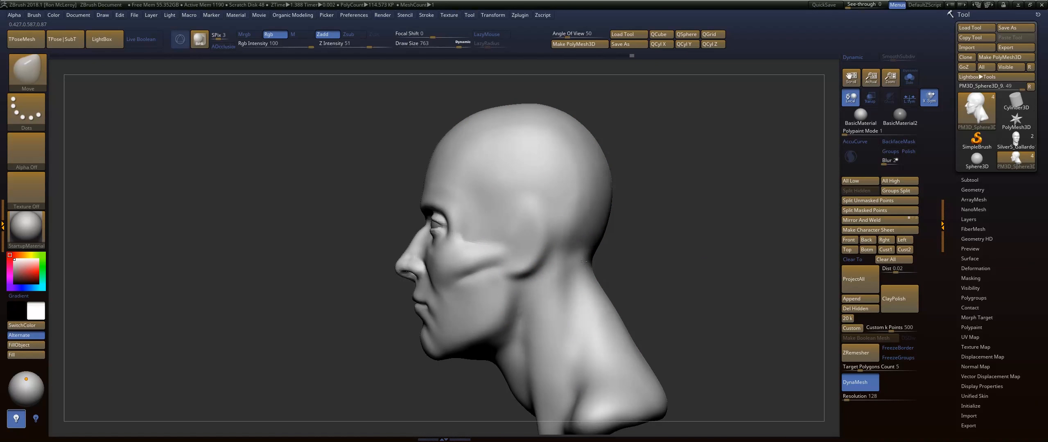
Step: Pull the front base of the neck down and forward, and adjust the shoulder end with the Move brush
{"action": "mouse_move", "coordinate": [624, 339]}
{"action": "left_mouse_down"}
{"action": "mouse_move", "coordinate": [620, 347]}
{"action": "mouse_move", "coordinate": [687, 271]}
{"action": "left_mouse_up"}
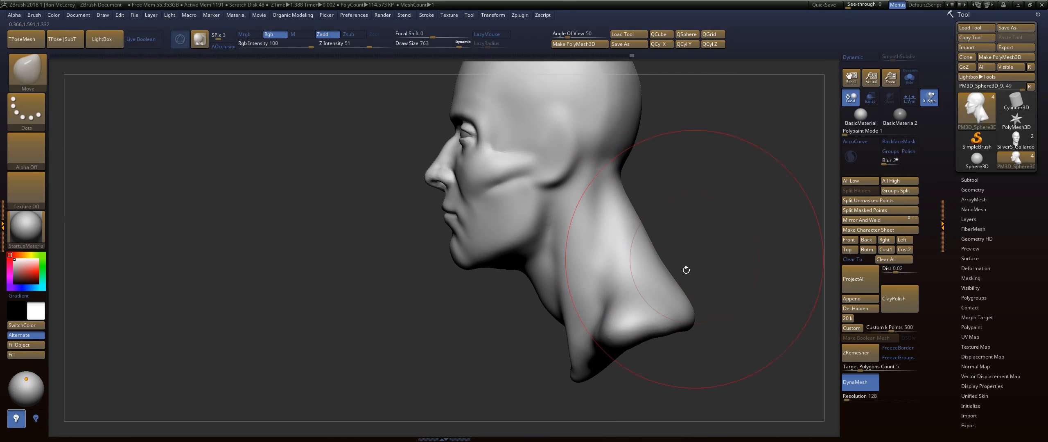
{"action": "left_click_drag", "start_coordinate": [577, 369], "coordinate": [569, 377]}
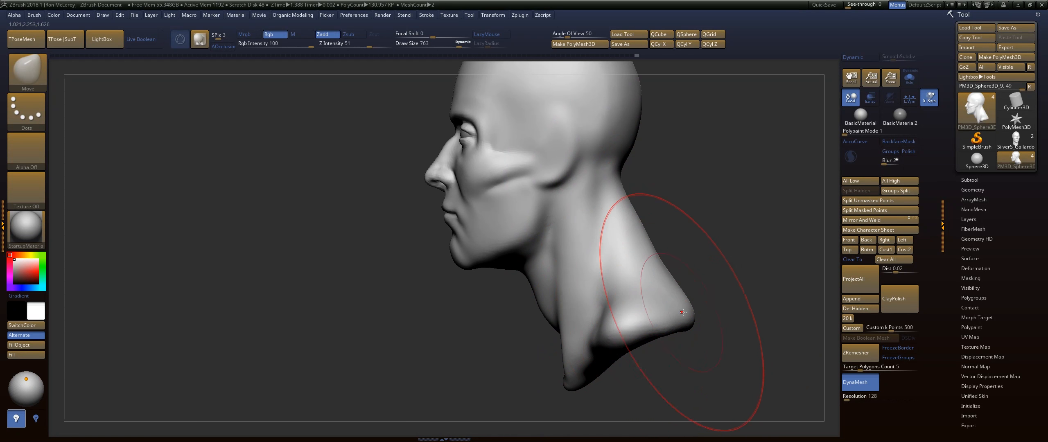
{"action": "left_click_drag", "start_coordinate": [686, 310], "coordinate": [683, 311]}
Step: Build up the brow ridge and lower forehead with FormSoft at draw size 245
{"action": "mouse_move", "coordinate": [692, 219]}
{"action": "left_mouse_down"}
{"action": "mouse_move", "coordinate": [720, 302]}
{"action": "mouse_move", "coordinate": [650, 266]}
{"action": "mouse_move", "coordinate": [657, 247]}
{"action": "mouse_move", "coordinate": [669, 286]}
{"action": "left_mouse_up"}
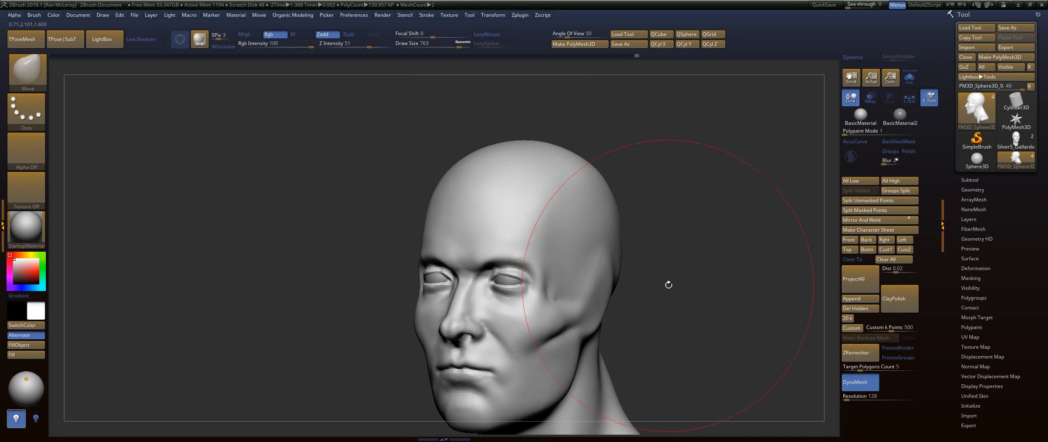
{"action": "key", "text": "b"}
{"action": "key", "text": "f"}
{"action": "key", "text": "s"}
{"action": "key", "text": "s"}
{"action": "left_click_drag", "start_coordinate": [457, 258], "coordinate": [425, 258]}
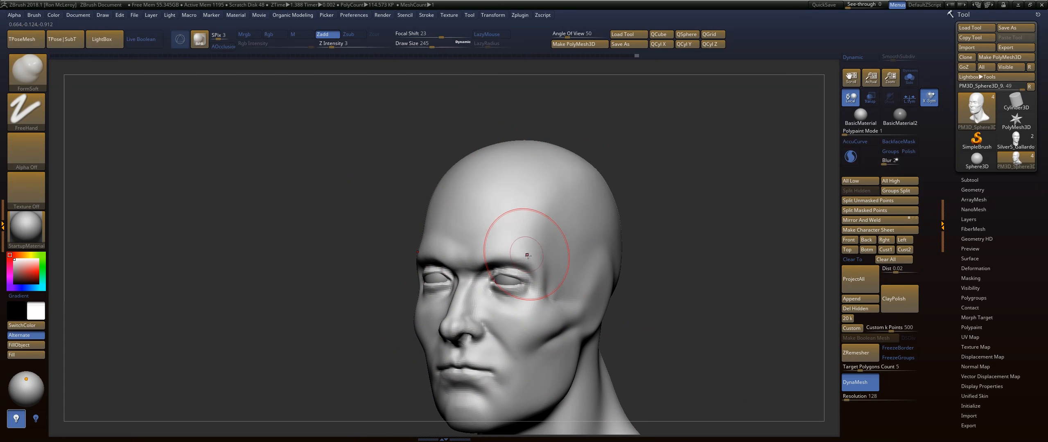
Step: Define the side of the forehead and the temple plane with FormSoft, and smooth the transitions
{"action": "left_click_drag", "start_coordinate": [641, 242], "coordinate": [709, 222]}
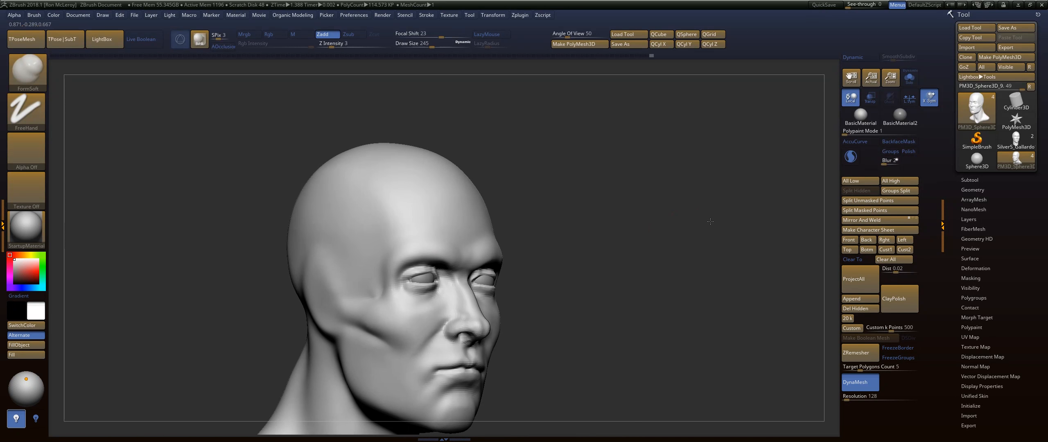
{"action": "left_click_drag", "start_coordinate": [584, 225], "coordinate": [666, 232], "text": "alt"}
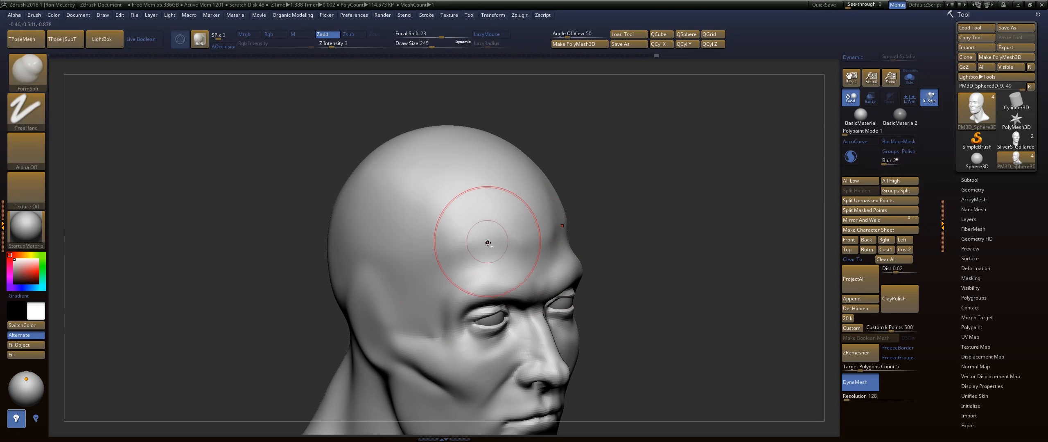
{"action": "key", "text": "shift"}
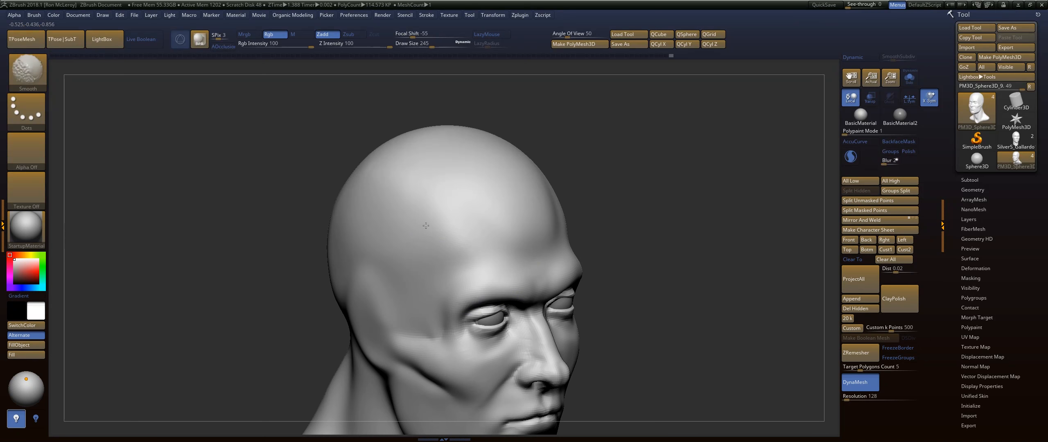
{"action": "key", "text": "shift"}
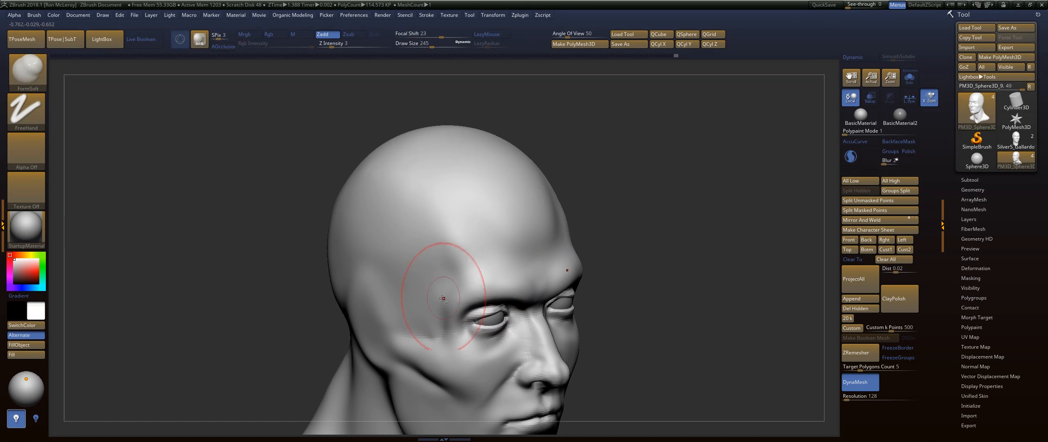
{"action": "key", "text": "shift"}
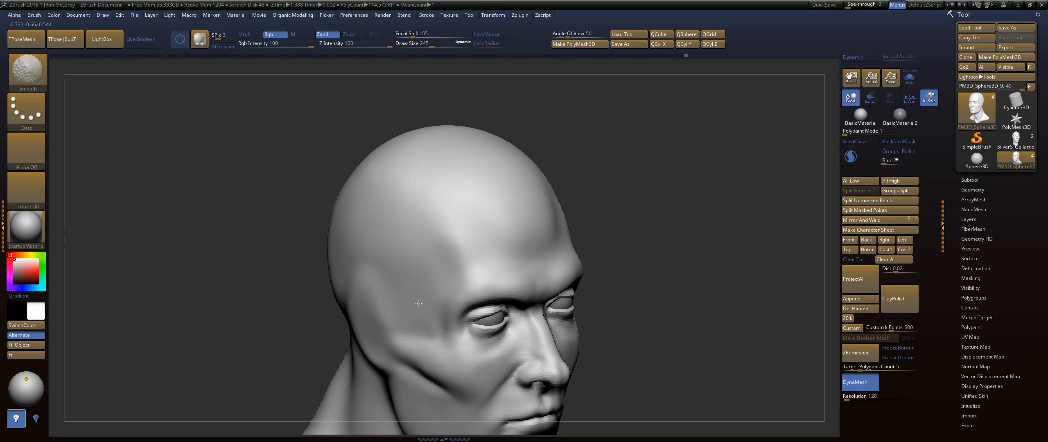
Step: Shape the cheek beside the nose with the FormSoft brush at draw size 104
{"action": "mouse_move", "coordinate": [617, 229]}
{"action": "left_mouse_down", "text": "shift"}
{"action": "mouse_move", "coordinate": [709, 203]}
{"action": "mouse_move", "coordinate": [666, 189]}
{"action": "mouse_move", "coordinate": [735, 264]}
{"action": "mouse_move", "coordinate": [701, 168]}
{"action": "left_mouse_up", "text": "shift"}
{"action": "mouse_move", "coordinate": [697, 236]}
{"action": "left_mouse_down"}
{"action": "mouse_move", "coordinate": [561, 199]}
{"action": "mouse_move", "coordinate": [545, 169]}
{"action": "mouse_move", "coordinate": [564, 191]}
{"action": "mouse_move", "coordinate": [555, 169]}
{"action": "mouse_move", "coordinate": [543, 168]}
{"action": "left_mouse_up"}
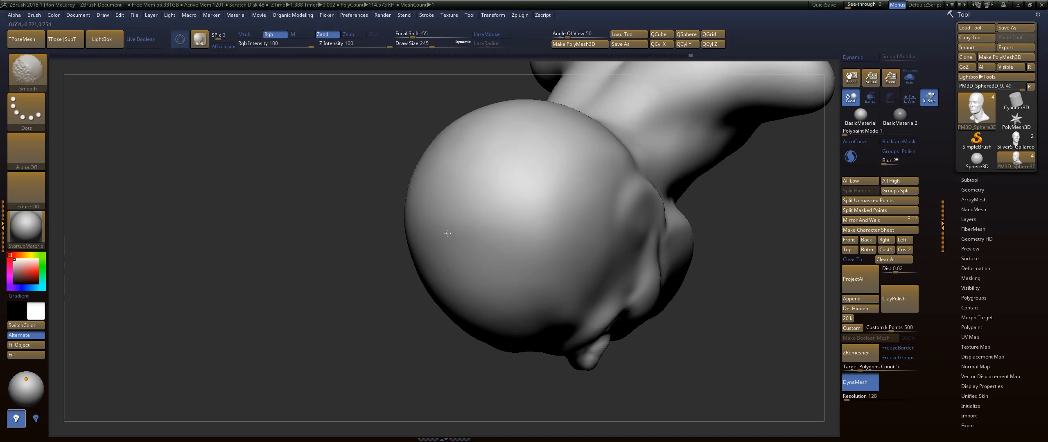
{"action": "mouse_move", "coordinate": [374, 320]}
{"action": "left_mouse_down"}
{"action": "mouse_move", "coordinate": [655, 190]}
{"action": "mouse_move", "coordinate": [582, 170]}
{"action": "left_mouse_up"}
{"action": "mouse_move", "coordinate": [634, 198]}
{"action": "left_mouse_down", "text": "alt"}
{"action": "mouse_move", "coordinate": [695, 236]}
{"action": "mouse_move", "coordinate": [715, 197]}
{"action": "mouse_move", "coordinate": [565, 303]}
{"action": "left_mouse_up", "text": "alt"}
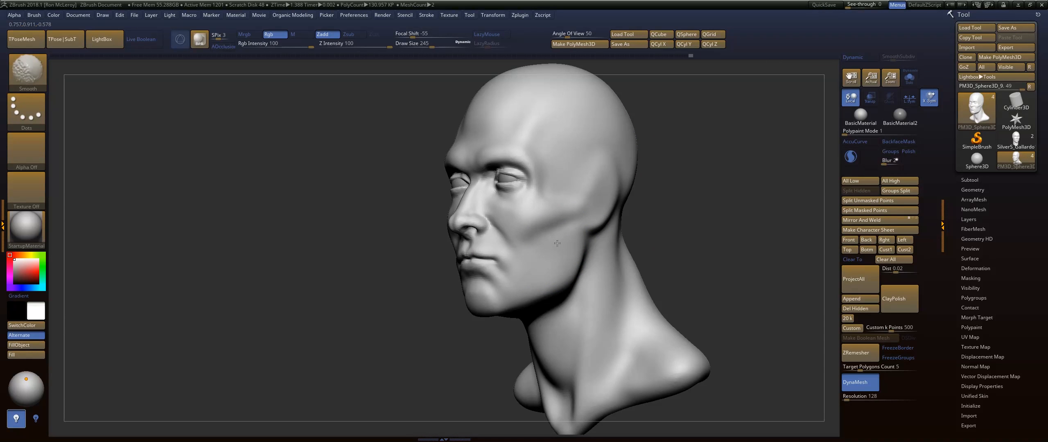
{"action": "mouse_move", "coordinate": [695, 222]}
{"action": "left_mouse_down", "text": "alt"}
{"action": "mouse_move", "coordinate": [724, 192]}
{"action": "mouse_move", "coordinate": [744, 215]}
{"action": "mouse_move", "coordinate": [745, 242]}
{"action": "mouse_move", "coordinate": [740, 232]}
{"action": "left_mouse_up", "text": "alt"}
{"action": "key", "text": "b"}
{"action": "key", "text": "f"}
{"action": "key", "text": "s"}
{"action": "left_click_drag", "start_coordinate": [753, 183], "coordinate": [653, 233]}
{"action": "key", "text": "s"}
{"action": "left_click_drag", "start_coordinate": [469, 169], "coordinate": [491, 223]}
{"action": "key", "text": "s"}
Step: Undo the last FormSoft stroke, and soften the cheek fold running from the nose past the mouth corner
{"action": "key", "text": "ctrl+z"}
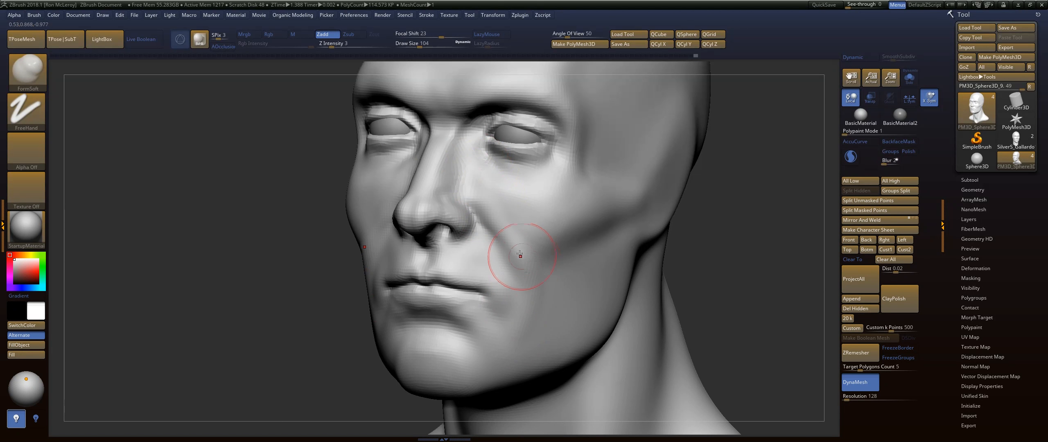
{"action": "key", "text": "shift"}
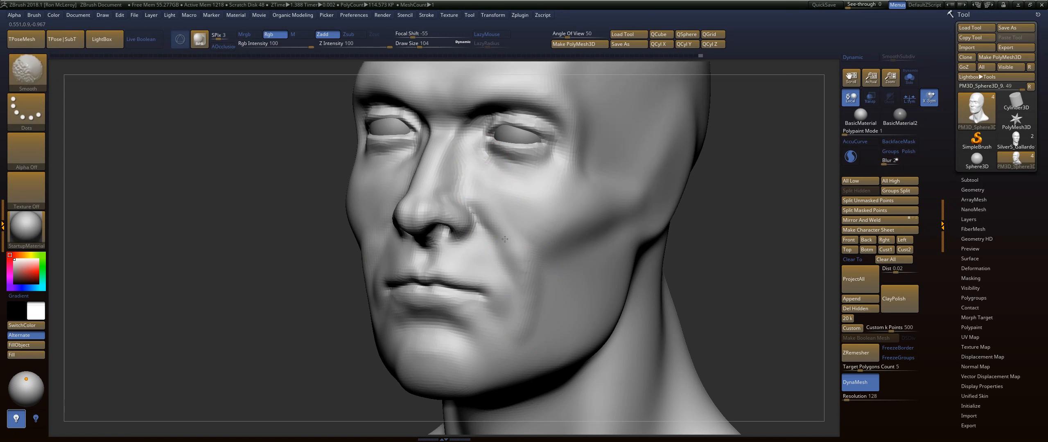
{"action": "left_click_drag", "start_coordinate": [469, 169], "coordinate": [475, 211]}
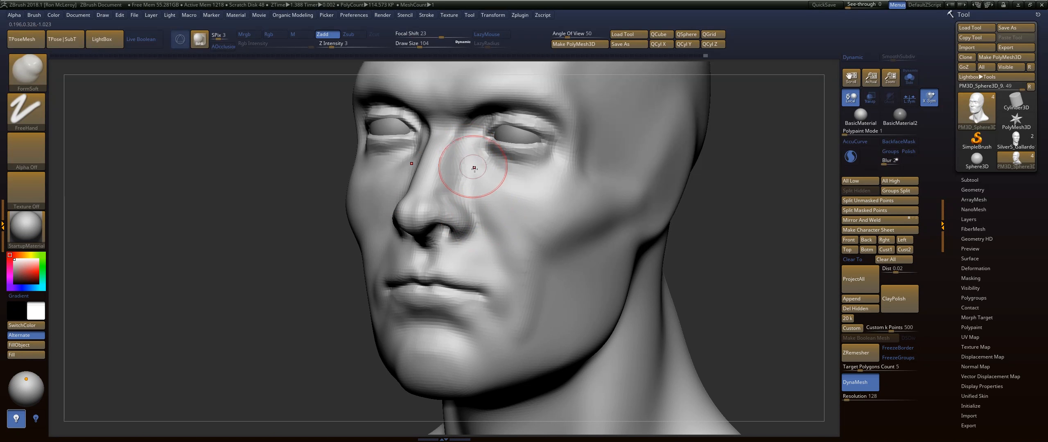
{"action": "left_click_drag", "start_coordinate": [523, 262], "coordinate": [520, 314]}
Step: Pull down the underside of the jaw between chin and neck with the Move brush at draw size 251
{"action": "left_click_drag", "start_coordinate": [282, 354], "coordinate": [314, 269]}
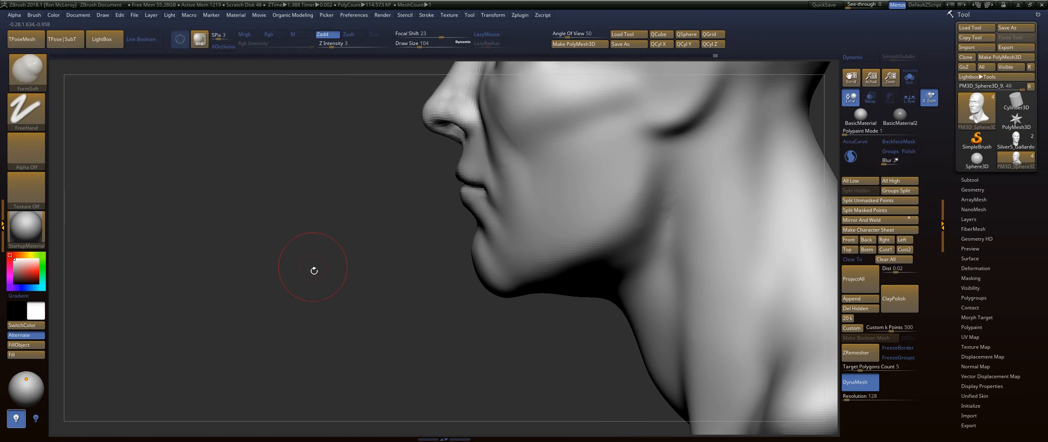
{"action": "key", "text": "b"}
{"action": "key", "text": "m"}
{"action": "key", "text": "v"}
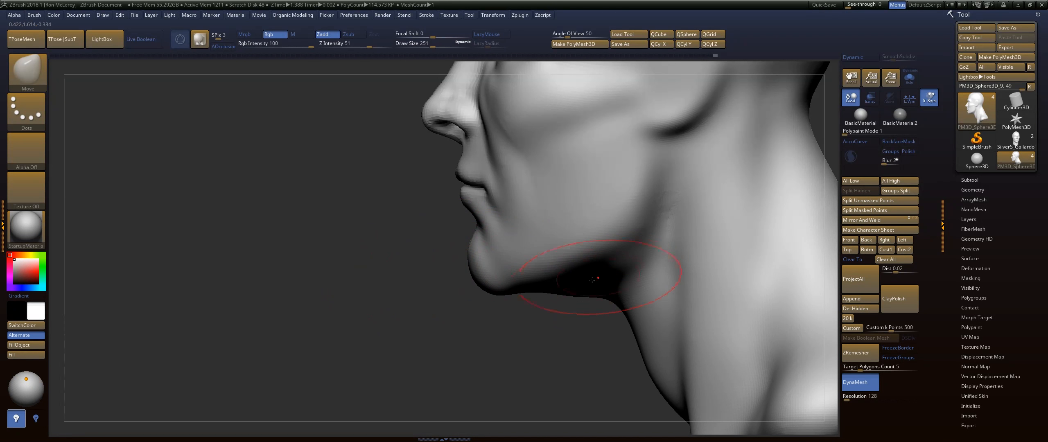
{"action": "mouse_move", "coordinate": [601, 286]}
{"action": "left_mouse_down"}
{"action": "mouse_move", "coordinate": [593, 305]}
{"action": "mouse_move", "coordinate": [549, 304]}
{"action": "left_mouse_up"}
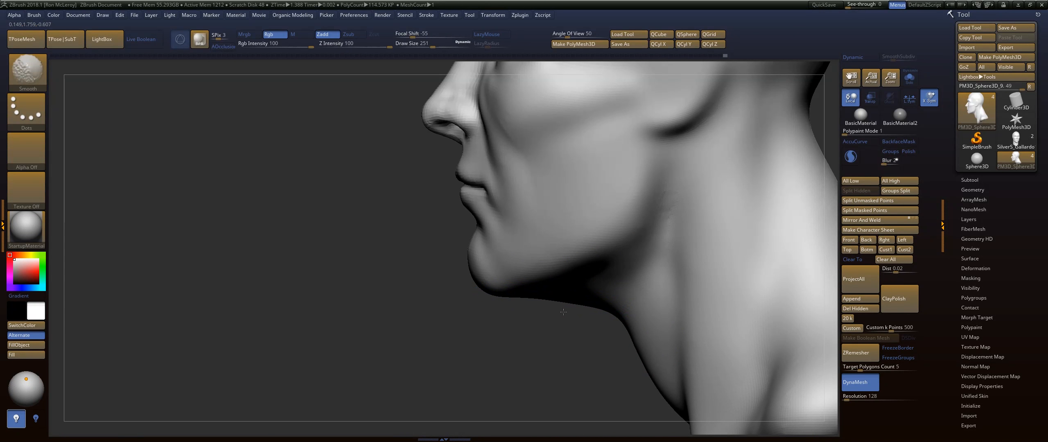
{"action": "left_click_drag", "start_coordinate": [575, 391], "coordinate": [470, 265], "text": "alt"}
{"action": "left_click_drag", "start_coordinate": [587, 305], "coordinate": [575, 301]}
Step: Adjust the rear of the jaw and the lower cheek with the Move brush
{"action": "left_click_drag", "start_coordinate": [477, 200], "coordinate": [501, 347], "text": "alt"}
{"action": "left_click_drag", "start_coordinate": [551, 241], "coordinate": [561, 245]}
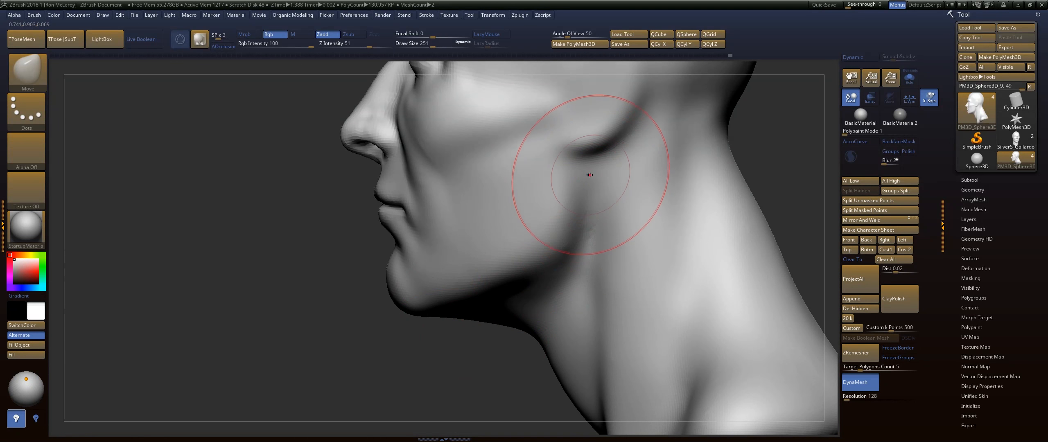
{"action": "left_click_drag", "start_coordinate": [590, 176], "coordinate": [587, 168]}
{"action": "mouse_move", "coordinate": [297, 217]}
{"action": "left_mouse_down", "text": "alt"}
{"action": "mouse_move", "coordinate": [348, 335]}
{"action": "mouse_move", "coordinate": [381, 315]}
{"action": "left_mouse_up", "text": "alt"}
{"action": "key", "text": "s"}
{"action": "left_click_drag", "start_coordinate": [426, 278], "coordinate": [416, 279]}
{"action": "left_click_drag", "start_coordinate": [327, 295], "coordinate": [272, 295]}
{"action": "left_click_drag", "start_coordinate": [458, 342], "coordinate": [460, 353], "text": "shift"}
{"action": "left_click_drag", "start_coordinate": [328, 328], "coordinate": [377, 331]}
Step: Refine the area below the mouth corner with FormSoft at draw size 132, and smooth it into the chin
{"action": "key", "text": "b"}
{"action": "key", "text": "f"}
{"action": "key", "text": "s"}
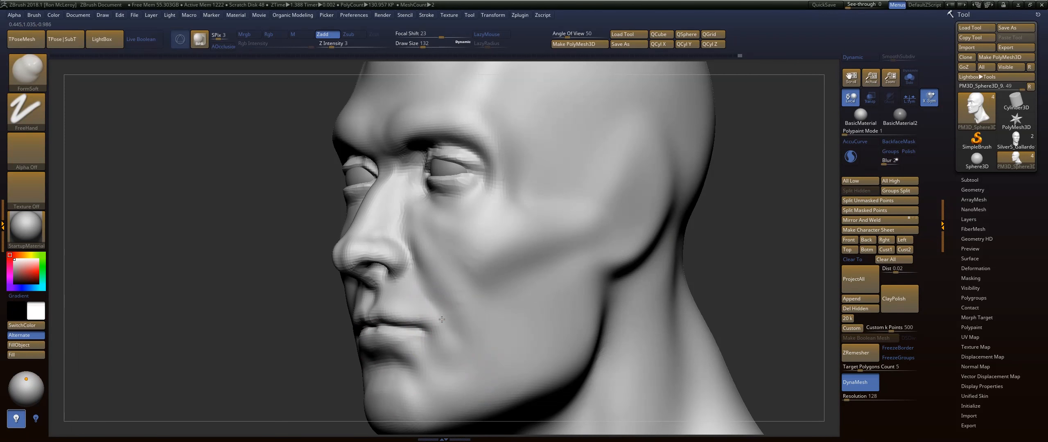
{"action": "left_click_drag", "start_coordinate": [287, 369], "coordinate": [278, 282], "text": "alt"}
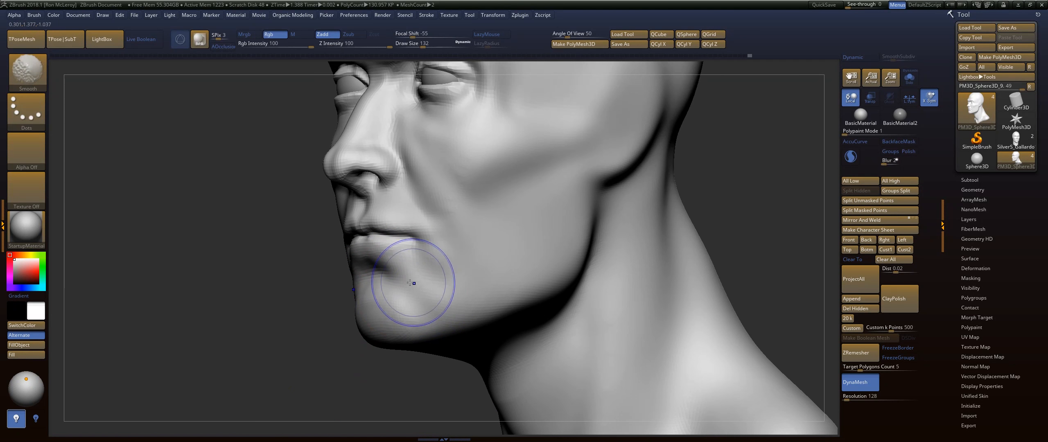
{"action": "left_click_drag", "start_coordinate": [411, 283], "coordinate": [415, 292], "text": "shift"}
Step: Adjust the contour of the cheekbone and outer eye socket from below with the Move brush
{"action": "left_click_drag", "start_coordinate": [254, 287], "coordinate": [512, 282]}
{"action": "key", "text": "f"}
{"action": "left_click_drag", "start_coordinate": [573, 168], "coordinate": [614, 229], "text": "alt"}
{"action": "left_click_drag", "start_coordinate": [614, 229], "coordinate": [614, 206]}
{"action": "left_click_drag", "start_coordinate": [643, 246], "coordinate": [679, 256]}
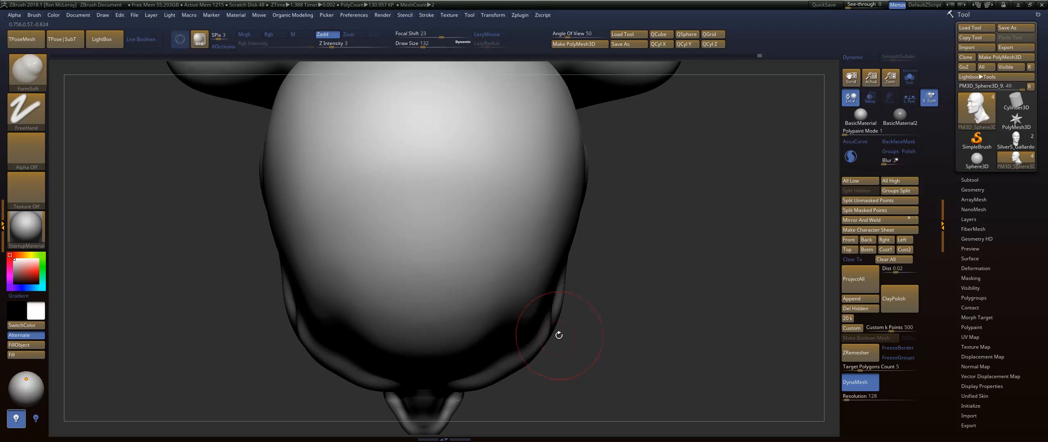
{"action": "left_click_drag", "start_coordinate": [636, 321], "coordinate": [658, 202]}
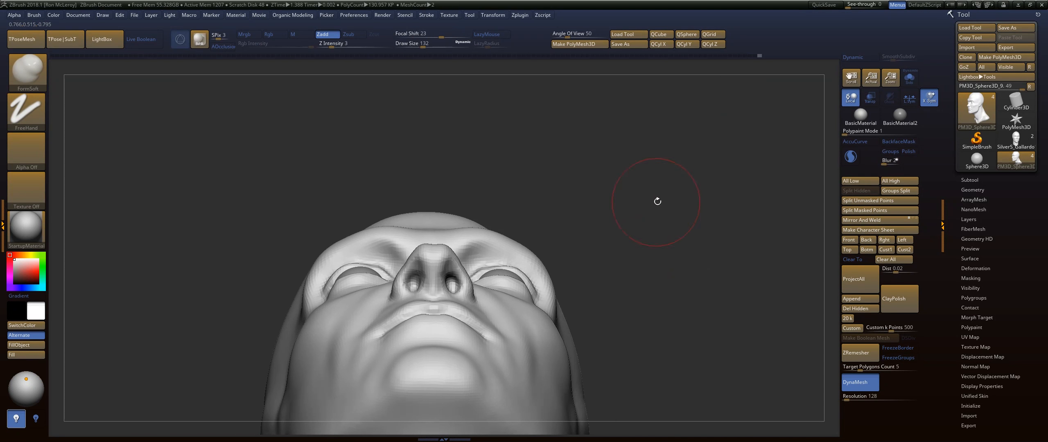
{"action": "key", "text": "b"}
{"action": "key", "text": "m"}
{"action": "key", "text": "v"}
{"action": "left_click_drag", "start_coordinate": [583, 268], "coordinate": [571, 300]}
{"action": "key", "text": "s"}
{"action": "left_click_drag", "start_coordinate": [548, 339], "coordinate": [563, 343]}
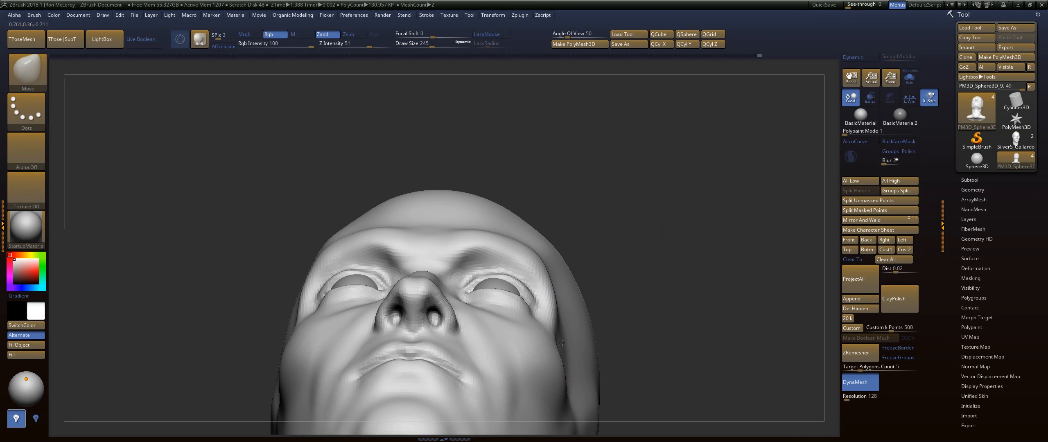
{"action": "key", "text": "s"}
{"action": "left_click_drag", "start_coordinate": [548, 282], "coordinate": [538, 285]}
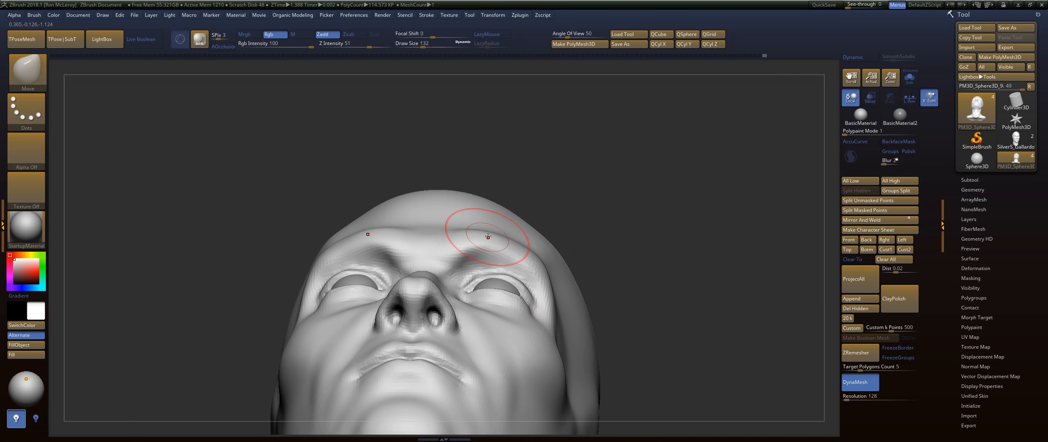
Step: Mask a horizontal band across the face from the lower eyelids to just above the nostrils
{"action": "left_click_drag", "start_coordinate": [638, 237], "coordinate": [605, 253]}
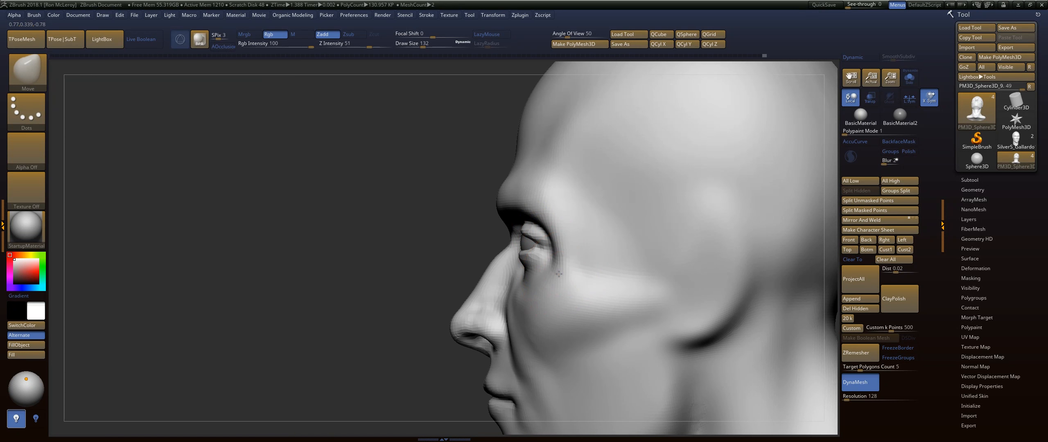
{"action": "left_click_drag", "start_coordinate": [377, 283], "coordinate": [488, 258]}
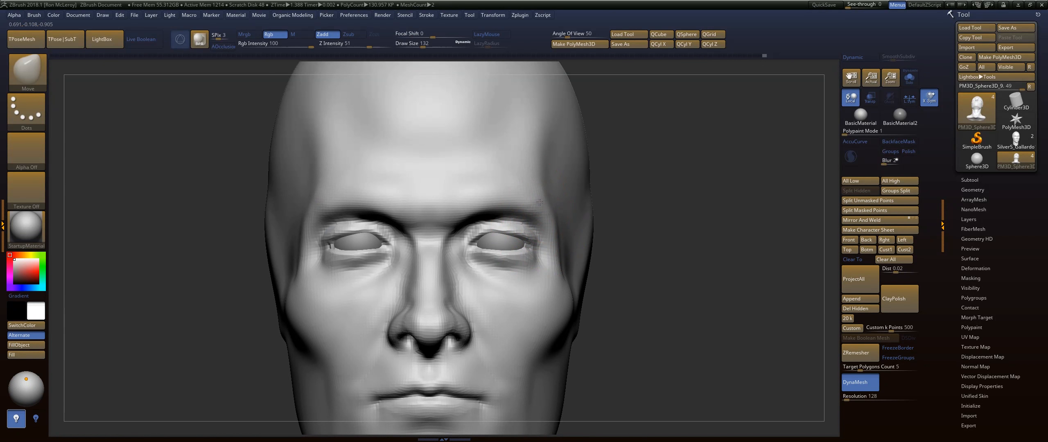
{"action": "left_click_drag", "start_coordinate": [679, 220], "coordinate": [724, 288]}
{"action": "left_click_drag", "start_coordinate": [724, 289], "coordinate": [728, 201], "text": "alt"}
{"action": "left_click_drag", "start_coordinate": [752, 274], "coordinate": [733, 298], "text": "ctrl"}
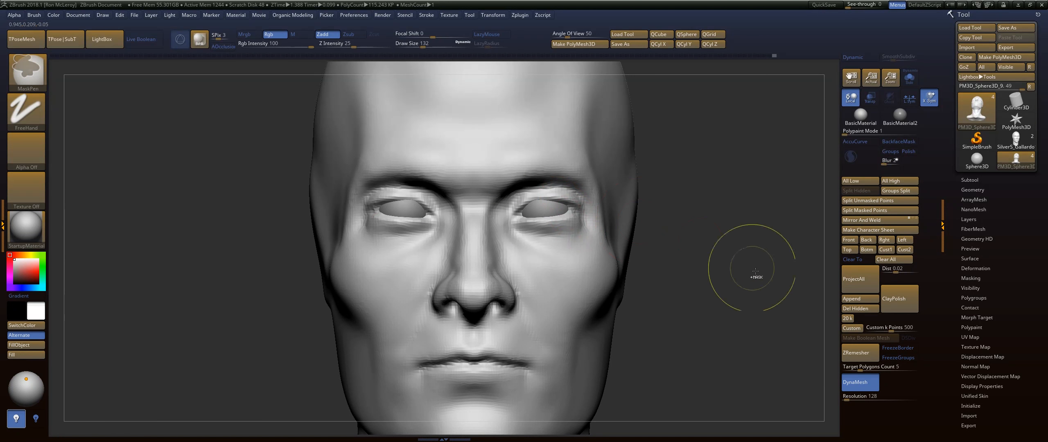
{"action": "mouse_move", "coordinate": [757, 275]}
{"action": "left_mouse_down", "text": "ctrl"}
{"action": "mouse_move", "coordinate": [241, 236]}
{"action": "mouse_move", "coordinate": [213, 213]}
{"action": "left_mouse_up", "text": "ctrl"}
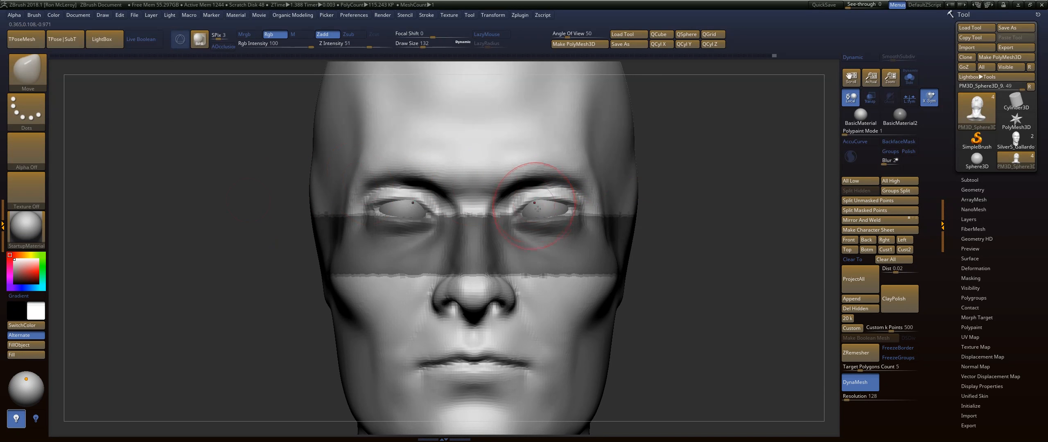
Step: Reshape the eyelids with the Move brush at draw size 77, and clear the mask band
{"action": "mouse_move", "coordinate": [734, 219]}
{"action": "left_mouse_down"}
{"action": "mouse_move", "coordinate": [718, 152]}
{"action": "mouse_move", "coordinate": [746, 147]}
{"action": "mouse_move", "coordinate": [749, 191]}
{"action": "mouse_move", "coordinate": [730, 190]}
{"action": "left_mouse_up"}
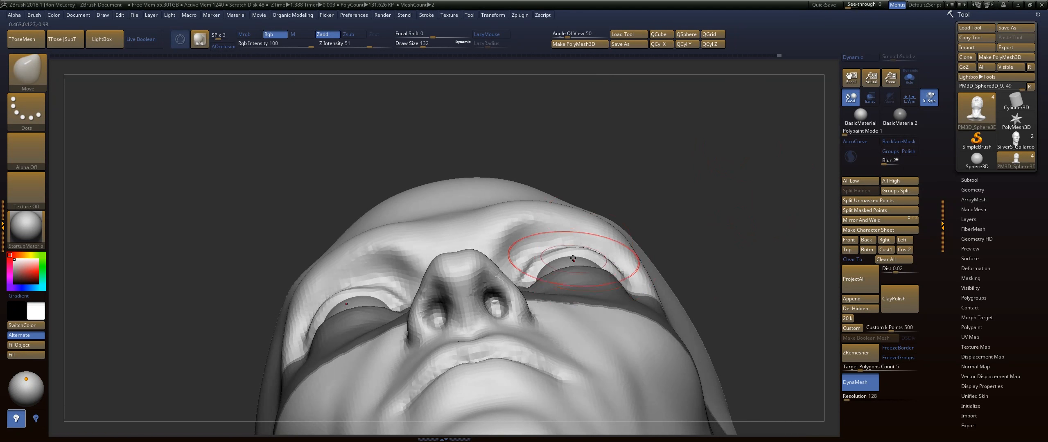
{"action": "key", "text": "s"}
{"action": "left_click_drag", "start_coordinate": [564, 256], "coordinate": [556, 256]}
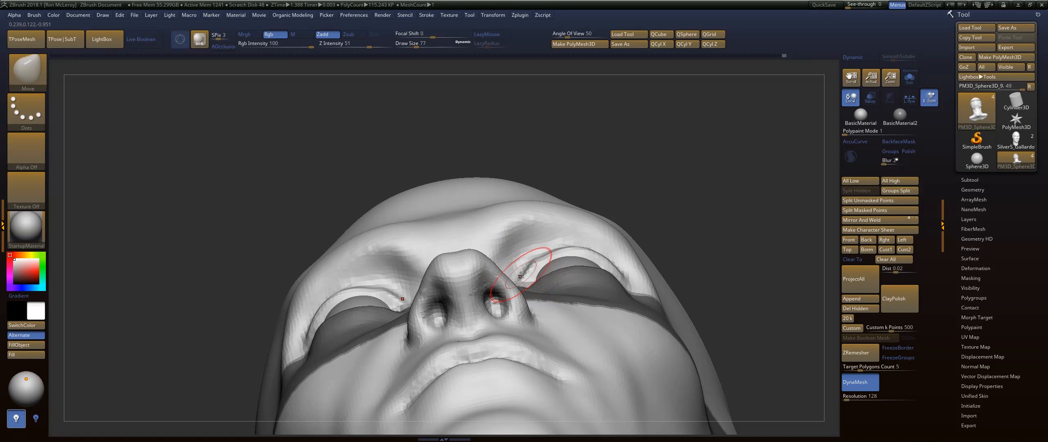
{"action": "mouse_move", "coordinate": [672, 205]}
{"action": "left_mouse_down"}
{"action": "mouse_move", "coordinate": [701, 242]}
{"action": "mouse_move", "coordinate": [622, 233]}
{"action": "left_mouse_up"}
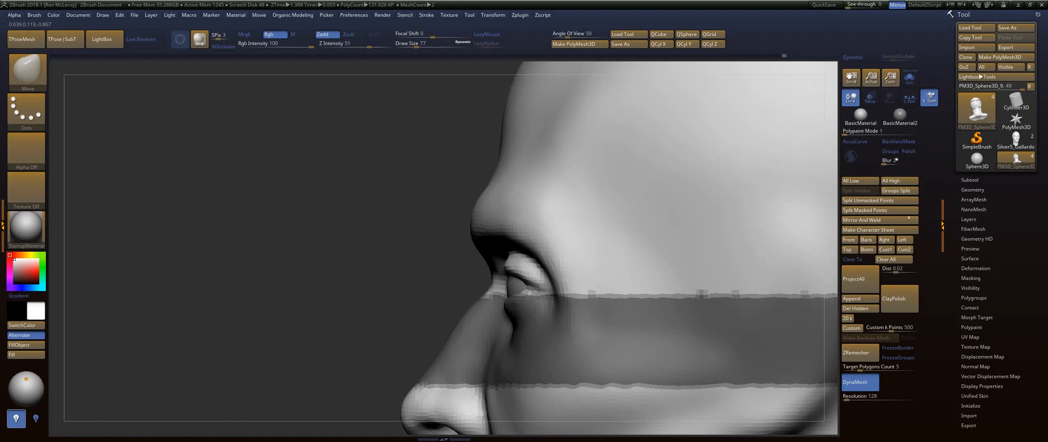
{"action": "left_click_drag", "start_coordinate": [321, 289], "coordinate": [378, 290]}
{"action": "mouse_move", "coordinate": [218, 295]}
{"action": "left_mouse_down", "text": "ctrl"}
{"action": "mouse_move", "coordinate": [239, 313]}
{"action": "mouse_move", "coordinate": [509, 318]}
{"action": "left_mouse_up", "text": "ctrl"}
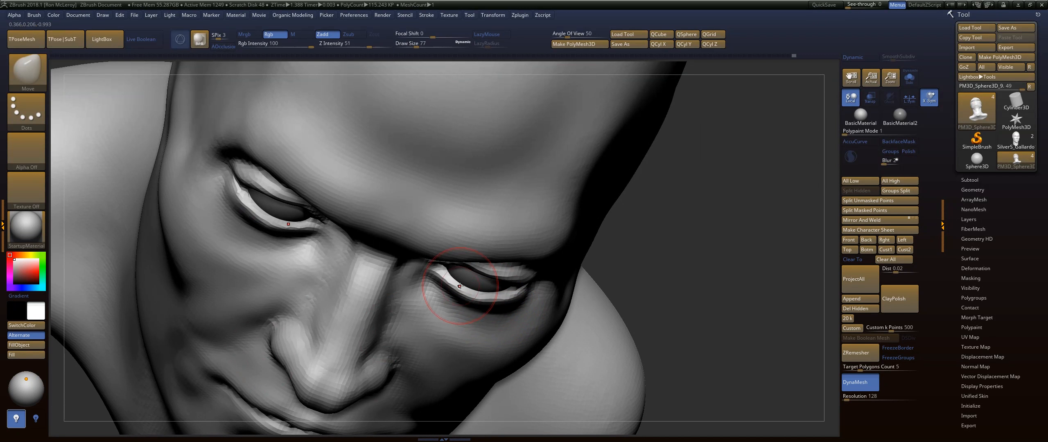
{"action": "left_click_drag", "start_coordinate": [657, 277], "coordinate": [774, 259]}
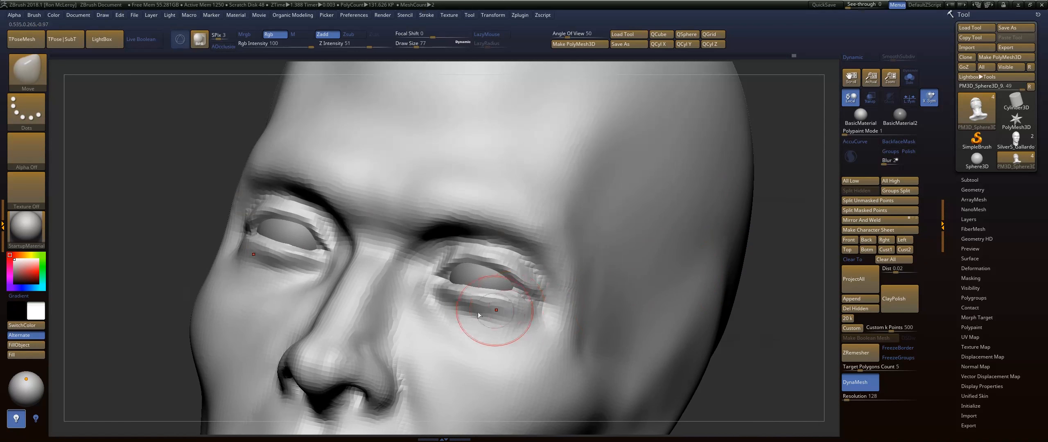
Step: Build up the area under the eyes with FormSoft at draw size 77, and smooth it towards the nose
{"action": "key", "text": "b"}
{"action": "key", "text": "f"}
{"action": "key", "text": "s"}
{"action": "mouse_move", "coordinate": [444, 300]}
{"action": "left_mouse_down"}
{"action": "mouse_move", "coordinate": [518, 320]}
{"action": "mouse_move", "coordinate": [432, 296]}
{"action": "mouse_move", "coordinate": [475, 329]}
{"action": "mouse_move", "coordinate": [528, 326]}
{"action": "left_mouse_up"}
{"action": "mouse_move", "coordinate": [454, 313]}
{"action": "left_mouse_down", "text": "shift"}
{"action": "mouse_move", "coordinate": [487, 329]}
{"action": "mouse_move", "coordinate": [428, 312]}
{"action": "mouse_move", "coordinate": [467, 312]}
{"action": "left_mouse_up", "text": "shift"}
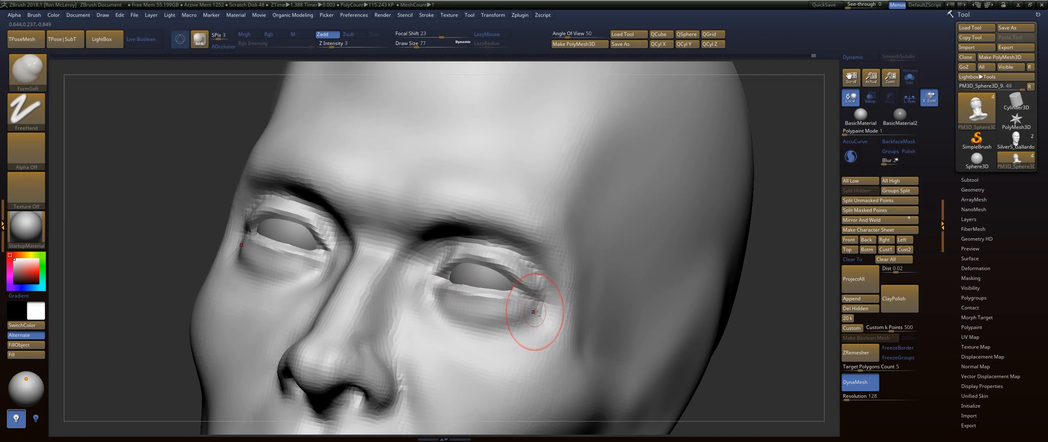
{"action": "mouse_move", "coordinate": [535, 313]}
{"action": "left_mouse_down"}
{"action": "mouse_move", "coordinate": [502, 322]}
{"action": "mouse_move", "coordinate": [432, 304]}
{"action": "left_mouse_up"}
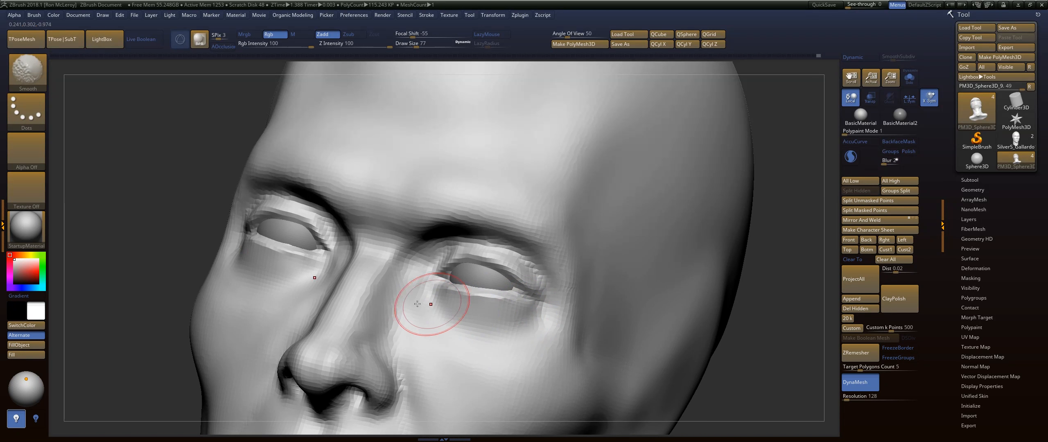
{"action": "left_click_drag", "start_coordinate": [94, 285], "coordinate": [107, 283], "text": "shift"}
Step: Adjust the silhouette of the skull in front view with the Move brush at draw size 695
{"action": "key", "text": "f"}
{"action": "mouse_move", "coordinate": [678, 192]}
{"action": "left_mouse_down"}
{"action": "mouse_move", "coordinate": [696, 205]}
{"action": "mouse_move", "coordinate": [692, 243]}
{"action": "left_mouse_up"}
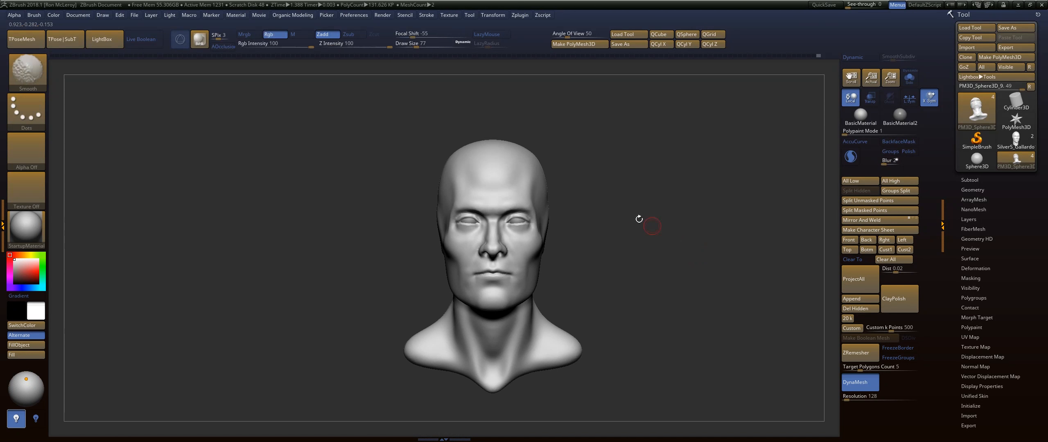
{"action": "mouse_move", "coordinate": [604, 192]}
{"action": "left_mouse_down", "text": "alt"}
{"action": "mouse_move", "coordinate": [638, 227]}
{"action": "mouse_move", "coordinate": [669, 229]}
{"action": "mouse_move", "coordinate": [648, 214]}
{"action": "left_mouse_up", "text": "alt"}
{"action": "key", "text": "s"}
{"action": "key", "text": "s"}
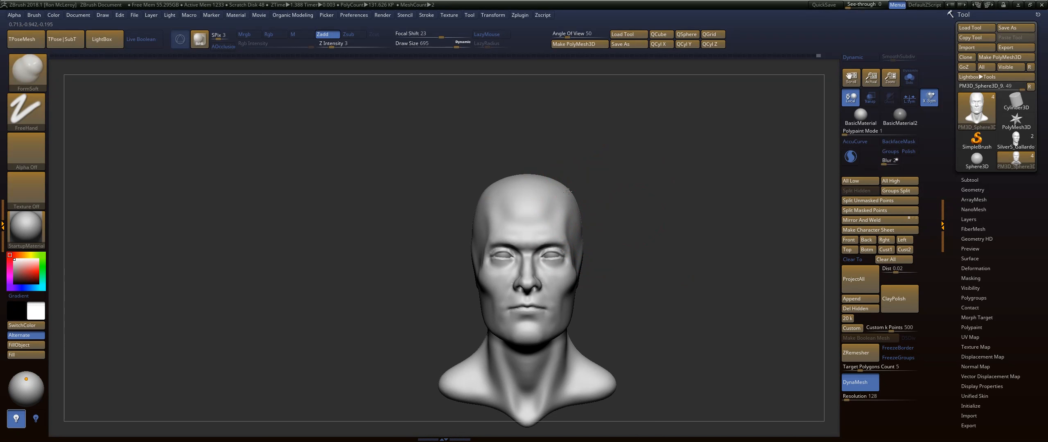
{"action": "key", "text": "b"}
{"action": "key", "text": "m"}
{"action": "key", "text": "v"}
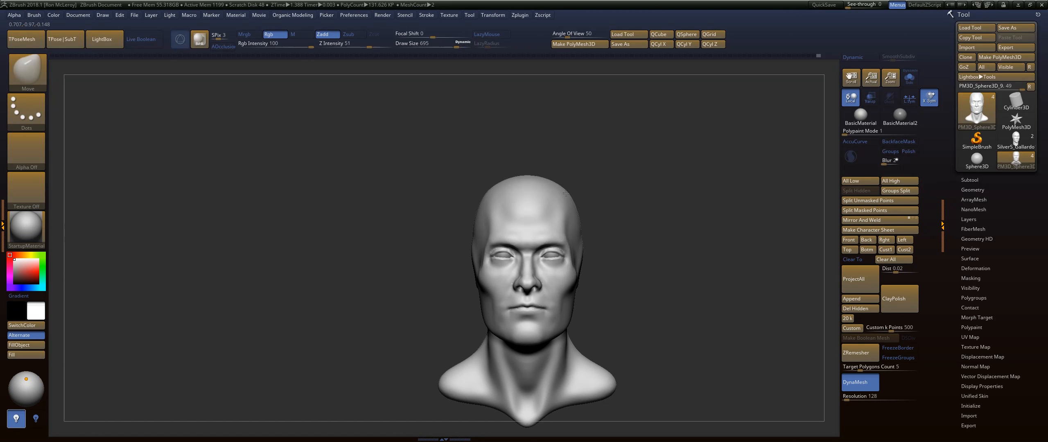
{"action": "left_click_drag", "start_coordinate": [651, 277], "coordinate": [644, 210], "text": "alt"}
{"action": "mouse_move", "coordinate": [632, 212]}
{"action": "left_mouse_down"}
{"action": "mouse_move", "coordinate": [663, 243]}
{"action": "mouse_move", "coordinate": [696, 183]}
{"action": "left_mouse_up"}
Step: Adjust the lower face at draw size 351 and the mouth corner at draw size 116 with the Move brush
{"action": "key", "text": "s"}
{"action": "mouse_move", "coordinate": [532, 266]}
{"action": "left_mouse_down"}
{"action": "mouse_move", "coordinate": [501, 265]}
{"action": "mouse_move", "coordinate": [519, 259]}
{"action": "left_mouse_up"}
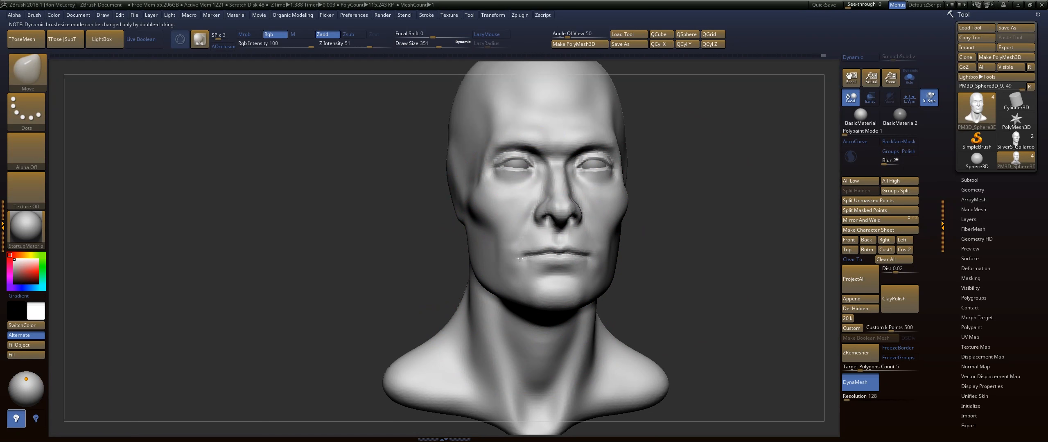
{"action": "mouse_move", "coordinate": [718, 238]}
{"action": "left_mouse_down"}
{"action": "mouse_move", "coordinate": [730, 237]}
{"action": "mouse_move", "coordinate": [704, 283]}
{"action": "left_mouse_up"}
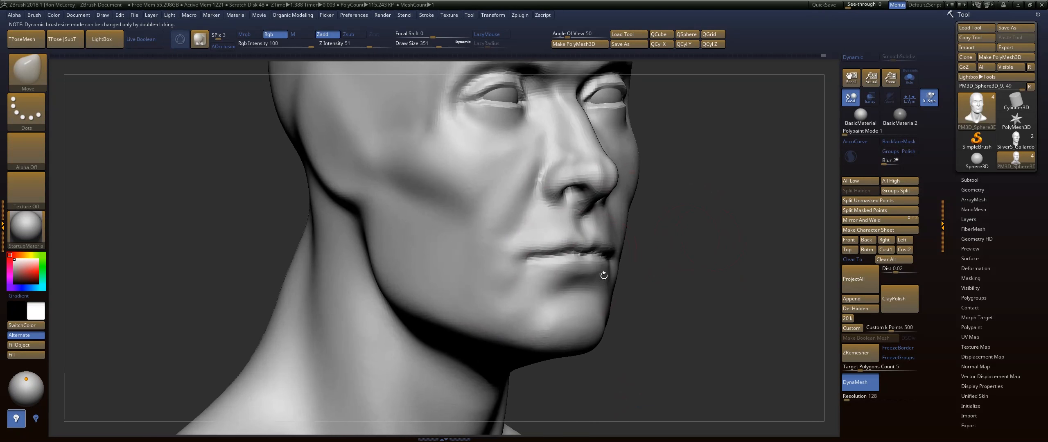
{"action": "key", "text": "s"}
{"action": "mouse_move", "coordinate": [575, 263]}
{"action": "left_mouse_down"}
{"action": "mouse_move", "coordinate": [570, 253]}
{"action": "mouse_move", "coordinate": [520, 266]}
{"action": "left_mouse_up"}
{"action": "key", "text": "s"}
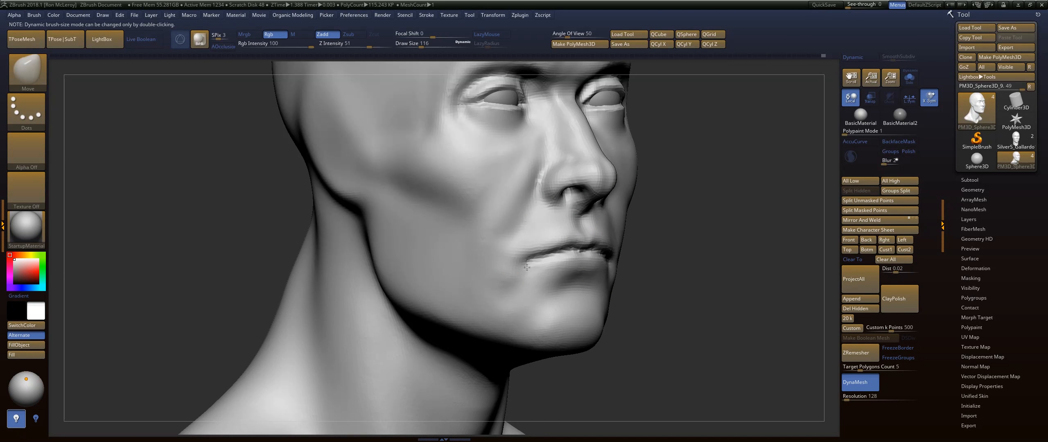
Step: Reshape the underside of the chin and the jaw angle in profile with the Move brush at draw size 228
{"action": "left_click_drag", "start_coordinate": [715, 116], "coordinate": [696, 131], "text": "shift"}
{"action": "key", "text": "f"}
{"action": "mouse_move", "coordinate": [645, 209]}
{"action": "left_mouse_down", "text": "alt"}
{"action": "mouse_move", "coordinate": [695, 238]}
{"action": "mouse_move", "coordinate": [359, 294]}
{"action": "mouse_move", "coordinate": [403, 299]}
{"action": "left_mouse_up", "text": "alt"}
{"action": "key", "text": "s"}
{"action": "mouse_move", "coordinate": [526, 284]}
{"action": "left_mouse_down"}
{"action": "mouse_move", "coordinate": [535, 284]}
{"action": "mouse_move", "coordinate": [525, 285]}
{"action": "left_mouse_up"}
{"action": "left_click_drag", "start_coordinate": [459, 321], "coordinate": [443, 335]}
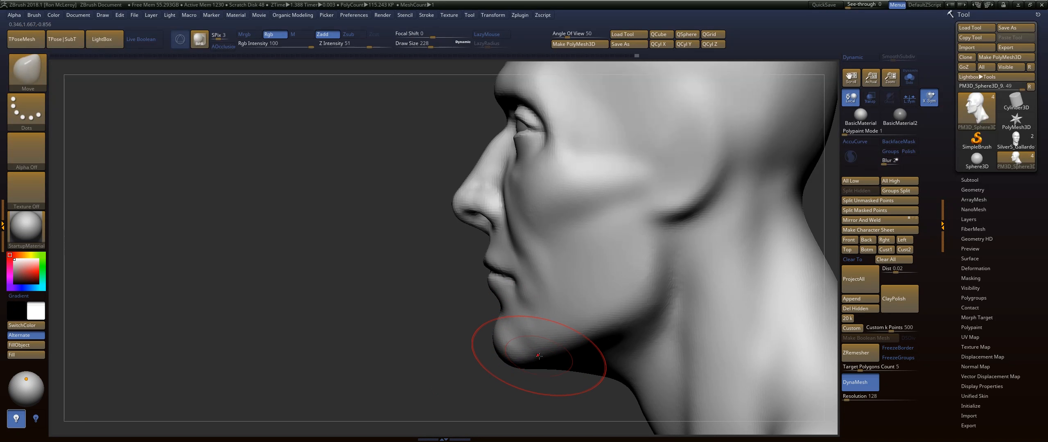
{"action": "left_click_drag", "start_coordinate": [539, 355], "coordinate": [540, 362]}
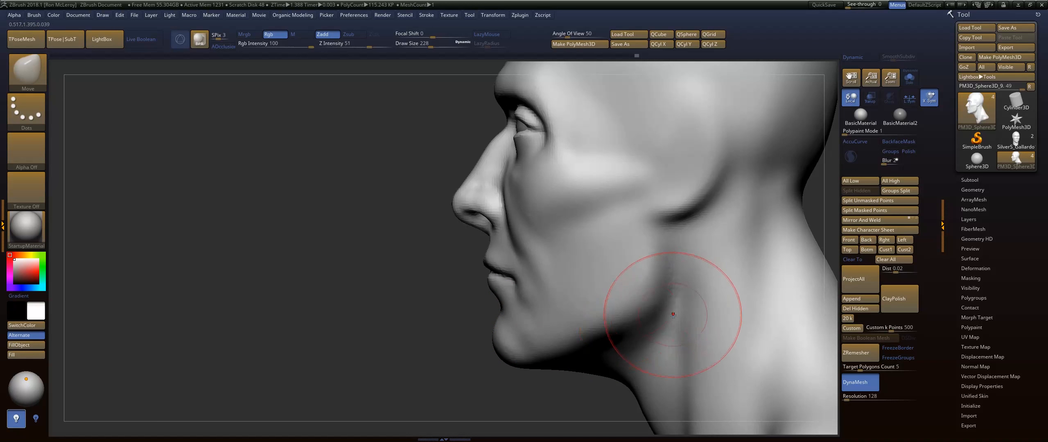
{"action": "left_click_drag", "start_coordinate": [673, 316], "coordinate": [660, 313]}
Step: Build up the muscle along the side of the neck below the jaw with FormSoft at draw size 228
{"action": "left_click_drag", "start_coordinate": [480, 404], "coordinate": [377, 372], "text": "alt"}
{"action": "key", "text": "b"}
{"action": "key", "text": "f"}
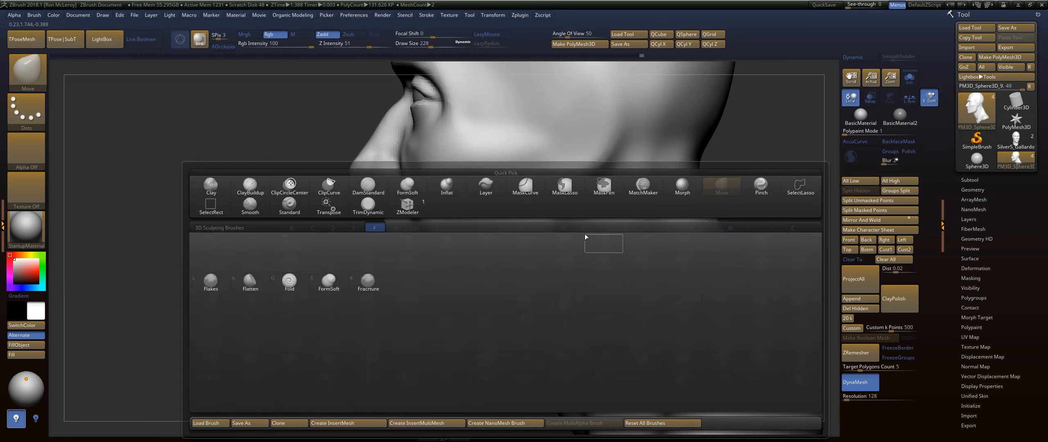
{"action": "key", "text": "s"}
{"action": "left_click_drag", "start_coordinate": [612, 176], "coordinate": [593, 332]}
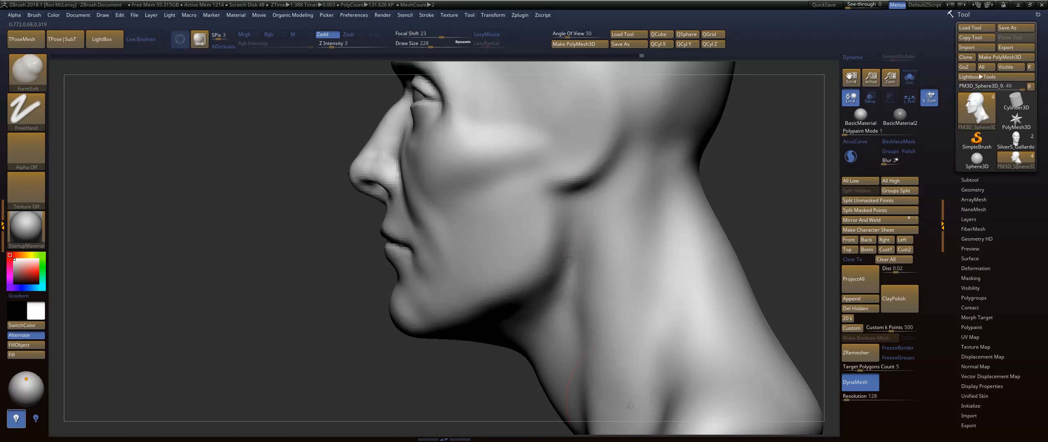
{"action": "left_click_drag", "start_coordinate": [617, 201], "coordinate": [599, 241]}
{"action": "left_click_drag", "start_coordinate": [797, 195], "coordinate": [571, 199]}
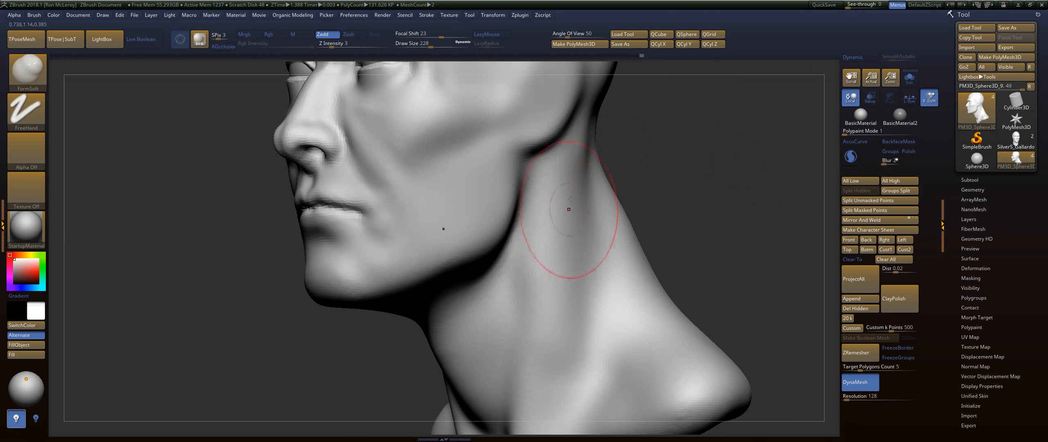
{"action": "left_click_drag", "start_coordinate": [526, 380], "coordinate": [546, 172]}
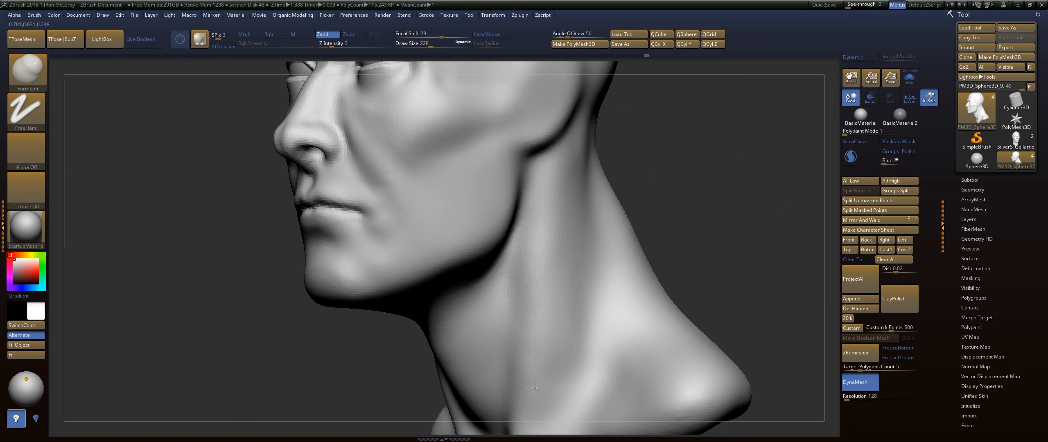
{"action": "mouse_move", "coordinate": [535, 387]}
{"action": "left_mouse_down"}
{"action": "mouse_move", "coordinate": [538, 414]}
{"action": "mouse_move", "coordinate": [544, 193]}
{"action": "mouse_move", "coordinate": [534, 368]}
{"action": "mouse_move", "coordinate": [526, 213]}
{"action": "left_mouse_up"}
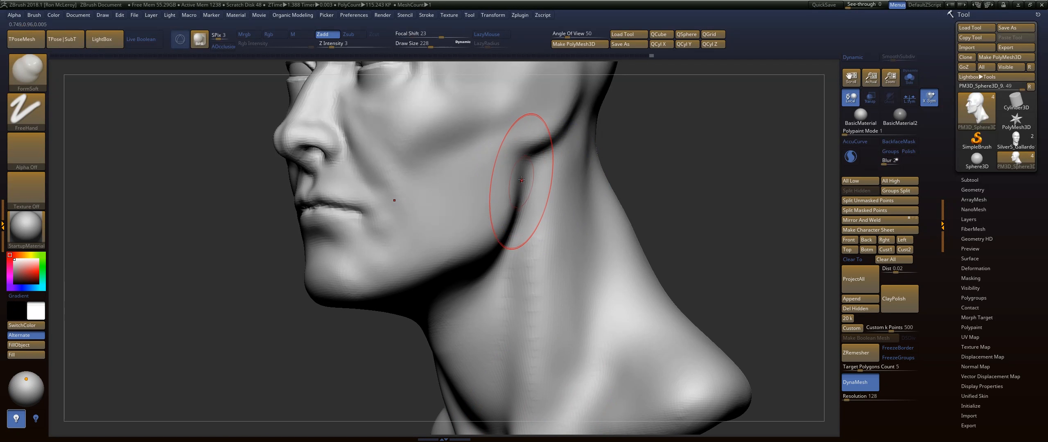
Step: Soften the transition between the jaw angle and the neck with FormSoft at draw size 228, and smooth it
{"action": "left_click_drag", "start_coordinate": [522, 180], "coordinate": [511, 255]}
{"action": "mouse_move", "coordinate": [525, 169]}
{"action": "left_mouse_down"}
{"action": "mouse_move", "coordinate": [512, 245]}
{"action": "mouse_move", "coordinate": [526, 176]}
{"action": "mouse_move", "coordinate": [518, 236]}
{"action": "left_mouse_up"}
{"action": "mouse_move", "coordinate": [688, 181]}
{"action": "left_mouse_down"}
{"action": "mouse_move", "coordinate": [676, 135]}
{"action": "mouse_move", "coordinate": [744, 141]}
{"action": "left_mouse_up"}
{"action": "mouse_move", "coordinate": [566, 222]}
{"action": "left_mouse_down"}
{"action": "mouse_move", "coordinate": [455, 262]}
{"action": "mouse_move", "coordinate": [501, 285]}
{"action": "mouse_move", "coordinate": [502, 315]}
{"action": "mouse_move", "coordinate": [471, 300]}
{"action": "mouse_move", "coordinate": [575, 217]}
{"action": "mouse_move", "coordinate": [457, 259]}
{"action": "left_mouse_up"}
{"action": "left_click_drag", "start_coordinate": [549, 224], "coordinate": [575, 201]}
{"action": "mouse_move", "coordinate": [576, 200]}
{"action": "left_mouse_down"}
{"action": "mouse_move", "coordinate": [582, 213]}
{"action": "mouse_move", "coordinate": [570, 216]}
{"action": "left_mouse_up"}
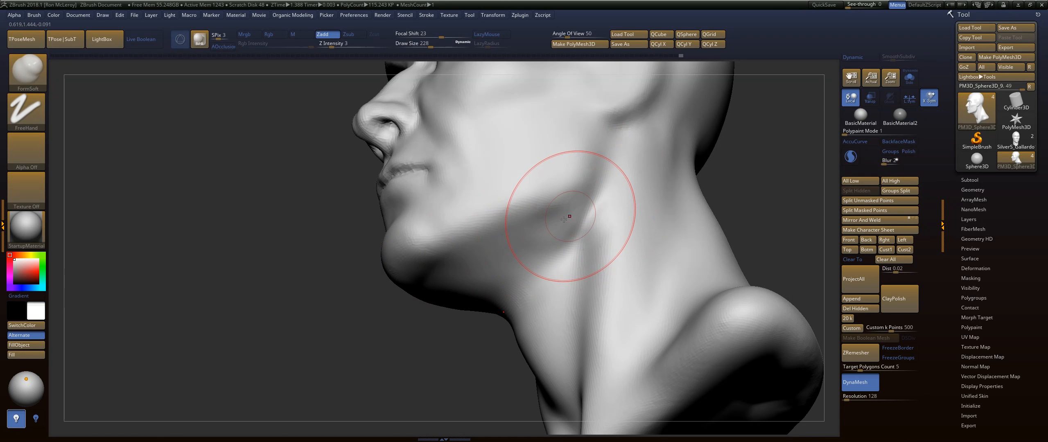
{"action": "left_click_drag", "start_coordinate": [539, 245], "coordinate": [554, 245], "text": "shift"}
{"action": "left_click_drag", "start_coordinate": [426, 355], "coordinate": [394, 357]}
{"action": "key", "text": "f"}
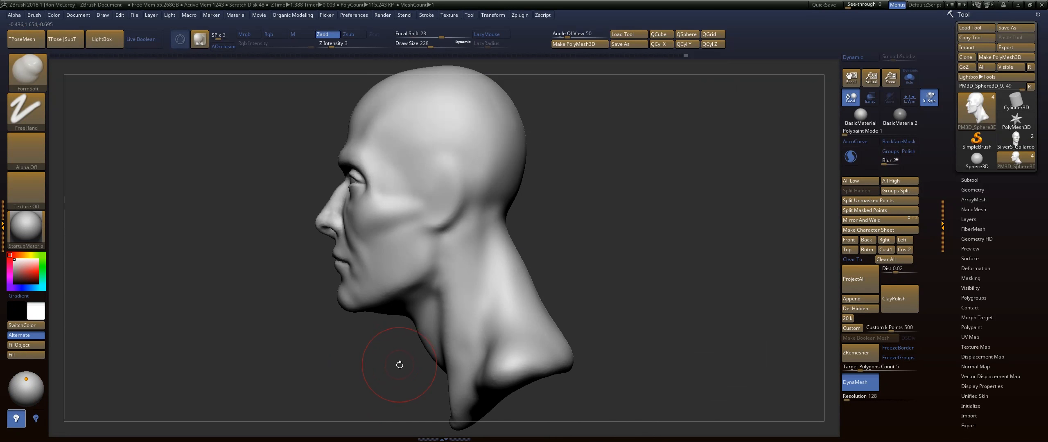
{"action": "left_click_drag", "start_coordinate": [354, 381], "coordinate": [392, 385]}
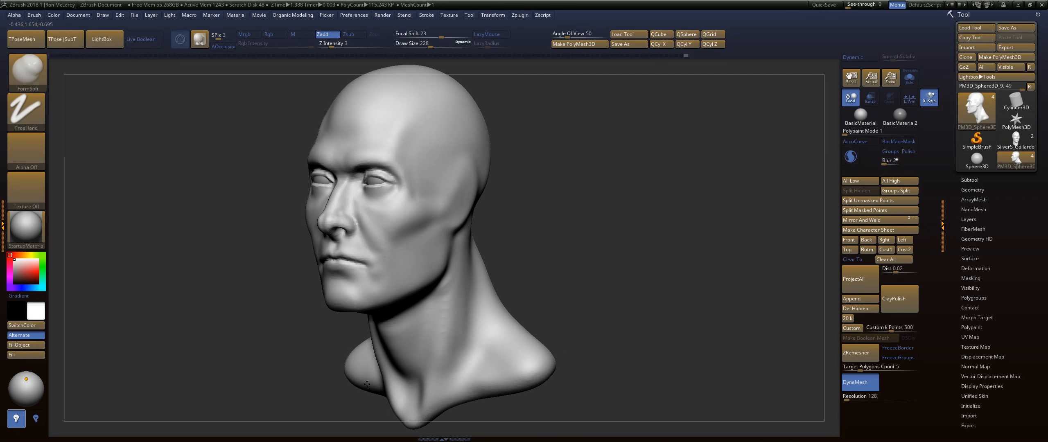
Step: Reshape the front of the cheek beside the nose with the Move brush at draw size 187
{"action": "mouse_move", "coordinate": [607, 233]}
{"action": "left_mouse_down", "text": "alt"}
{"action": "mouse_move", "coordinate": [664, 326]}
{"action": "mouse_move", "coordinate": [630, 225]}
{"action": "mouse_move", "coordinate": [582, 250]}
{"action": "mouse_move", "coordinate": [706, 247]}
{"action": "mouse_move", "coordinate": [624, 190]}
{"action": "left_mouse_up", "text": "alt"}
{"action": "key", "text": "b"}
{"action": "key", "text": "m"}
{"action": "key", "text": "v"}
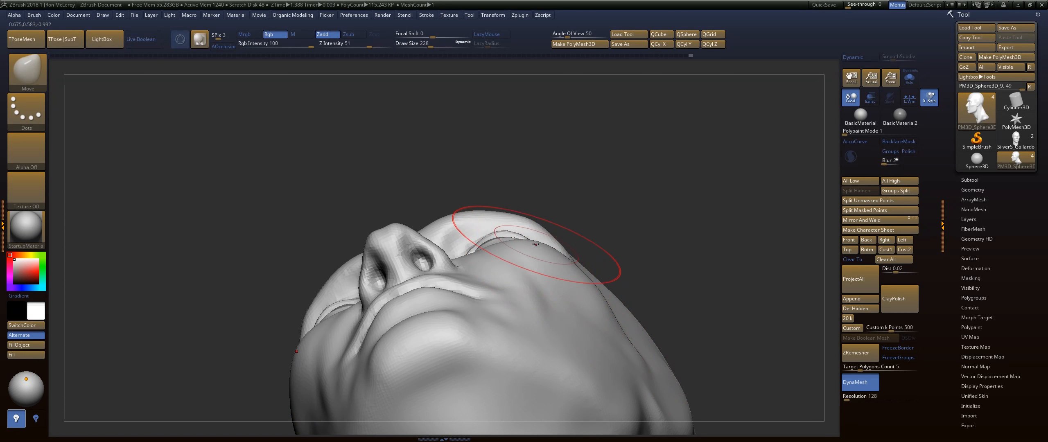
{"action": "mouse_move", "coordinate": [606, 178]}
{"action": "left_mouse_down"}
{"action": "mouse_move", "coordinate": [362, 237]}
{"action": "mouse_move", "coordinate": [370, 255]}
{"action": "mouse_move", "coordinate": [360, 254]}
{"action": "left_mouse_up"}
{"action": "key", "text": "s"}
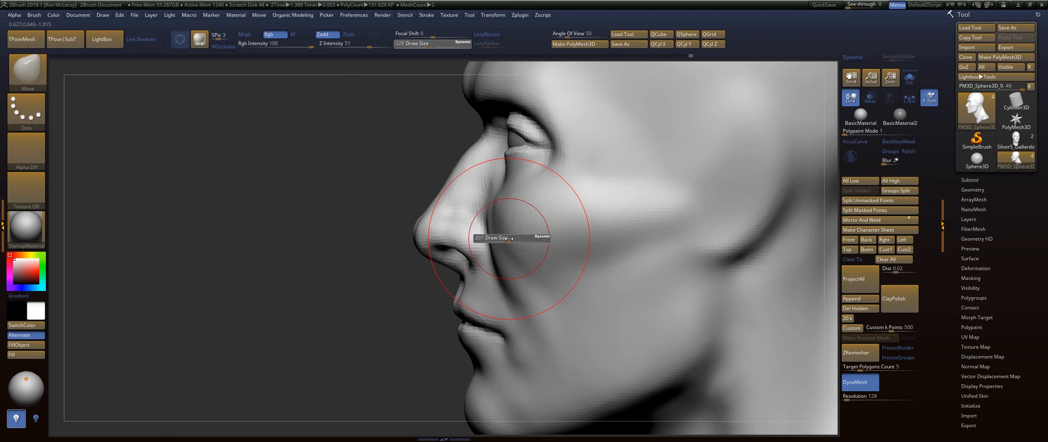
{"action": "left_click_drag", "start_coordinate": [510, 238], "coordinate": [512, 248]}
{"action": "left_click_drag", "start_coordinate": [314, 295], "coordinate": [309, 348]}
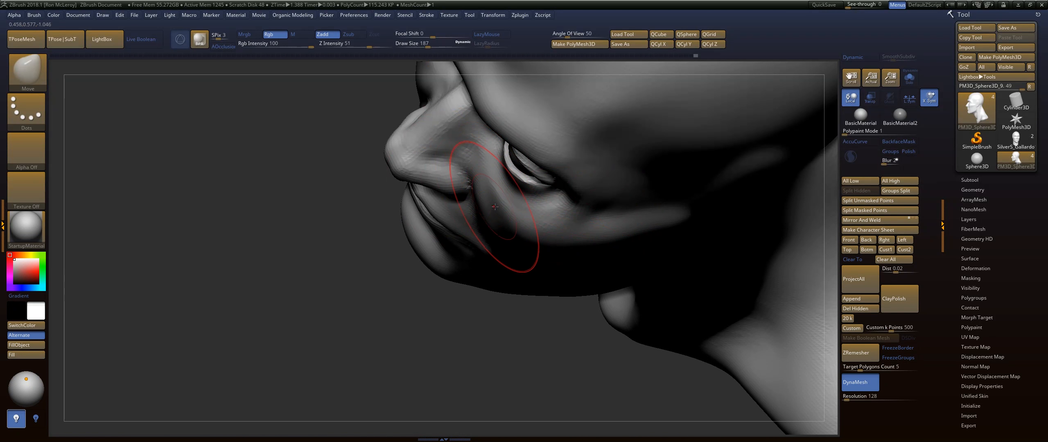
{"action": "left_click_drag", "start_coordinate": [318, 327], "coordinate": [332, 308]}
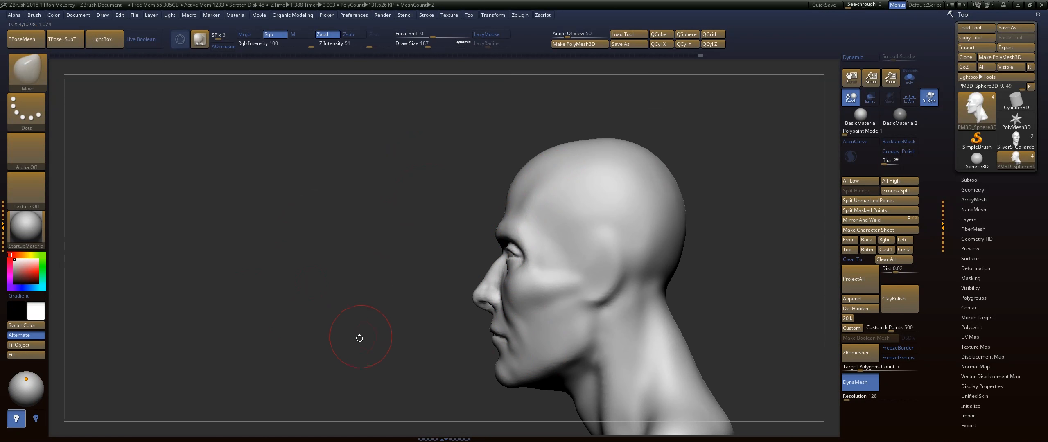
Step: Refine the cheek beside the nose at draw size 128, switching from the Move brush to FormSoft
{"action": "mouse_move", "coordinate": [360, 337]}
{"action": "left_mouse_down"}
{"action": "mouse_move", "coordinate": [379, 379]}
{"action": "mouse_move", "coordinate": [399, 390]}
{"action": "left_mouse_up"}
{"action": "key", "text": "s"}
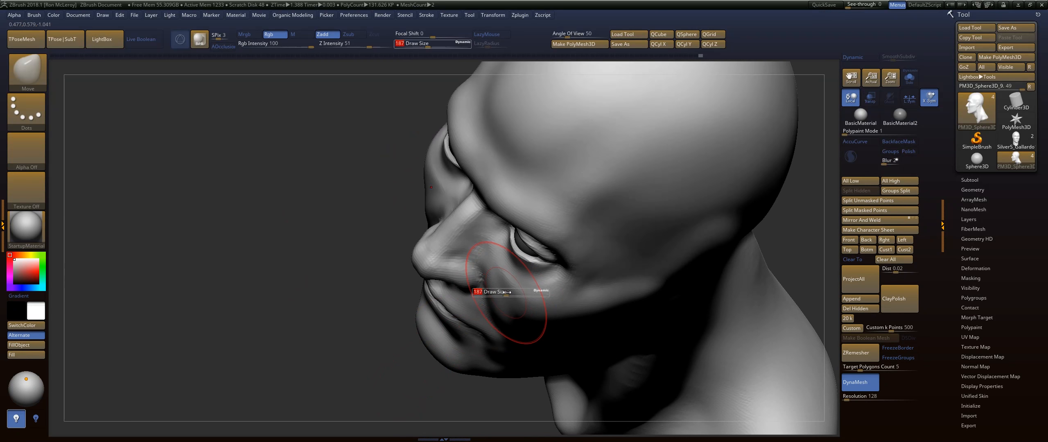
{"action": "left_click_drag", "start_coordinate": [507, 292], "coordinate": [497, 292]}
{"action": "key", "text": "b"}
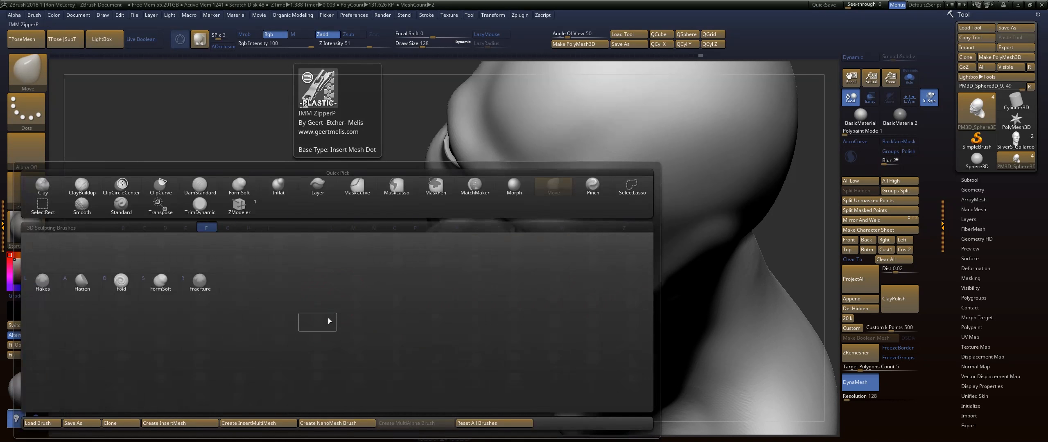
{"action": "key", "text": "s"}
{"action": "mouse_move", "coordinate": [328, 318]}
{"action": "left_mouse_down"}
{"action": "mouse_move", "coordinate": [344, 283]}
{"action": "mouse_move", "coordinate": [374, 268]}
{"action": "mouse_move", "coordinate": [381, 295]}
{"action": "left_mouse_up"}
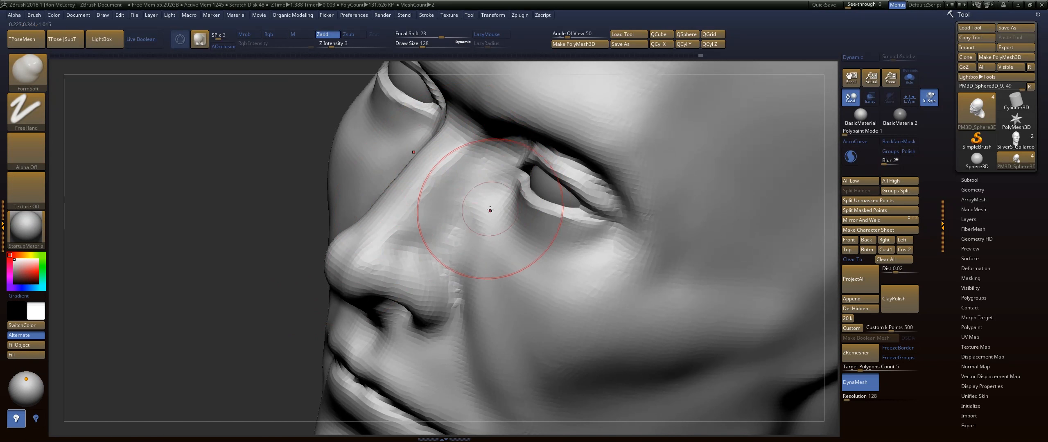
Step: Carve the crease running from the inner eye corner down under the eye with DamStandard at draw size 56
{"action": "key", "text": "b"}
{"action": "mouse_move", "coordinate": [490, 210]}
{"action": "left_mouse_down"}
{"action": "mouse_move", "coordinate": [479, 209]}
{"action": "mouse_move", "coordinate": [491, 205]}
{"action": "mouse_move", "coordinate": [496, 237]}
{"action": "left_mouse_up"}
{"action": "key", "text": "d"}
{"action": "key", "text": "s"}
{"action": "key", "text": "s"}
{"action": "key", "text": "ctrl+z"}
{"action": "left_click_drag", "start_coordinate": [506, 169], "coordinate": [511, 266]}
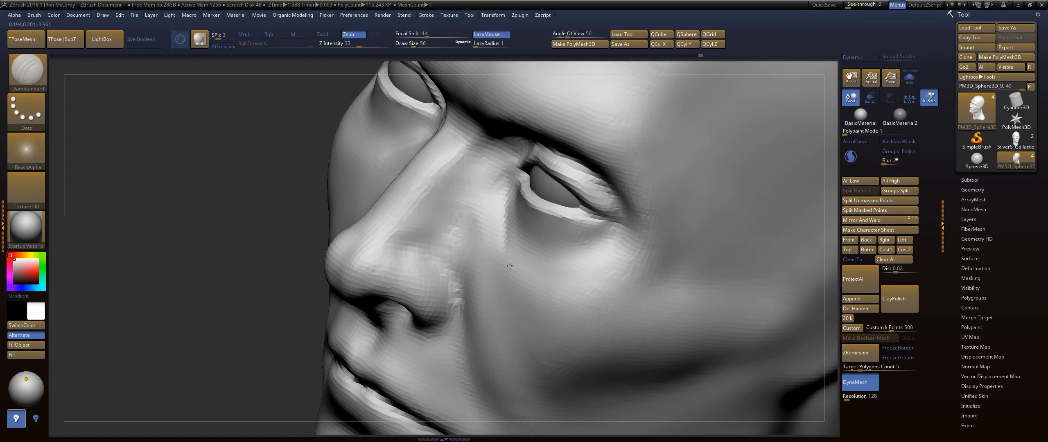
{"action": "mouse_move", "coordinate": [508, 169]}
{"action": "left_mouse_down", "text": "shift"}
{"action": "mouse_move", "coordinate": [496, 171]}
{"action": "mouse_move", "coordinate": [508, 234]}
{"action": "mouse_move", "coordinate": [532, 261]}
{"action": "left_mouse_up", "text": "shift"}
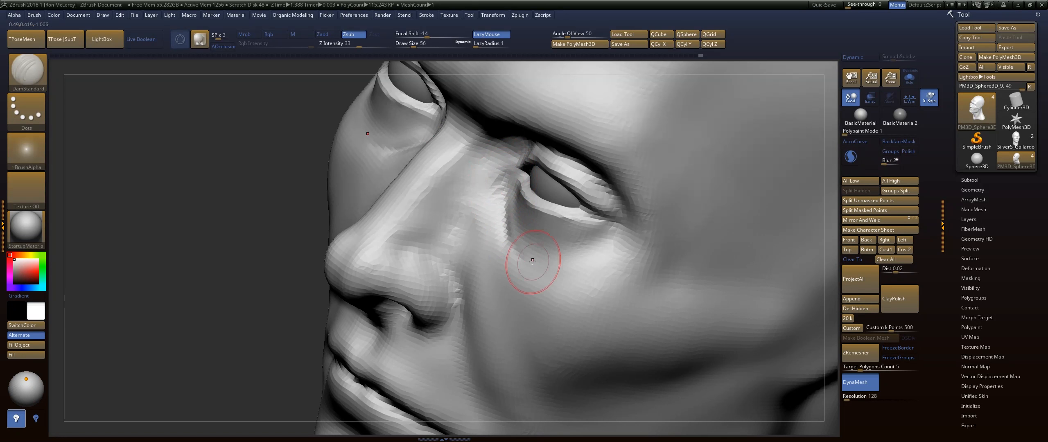
Step: Soften the crease below the inner eye corner with FormSoft at draw size 56 and the Smooth brush
{"action": "key", "text": "b"}
{"action": "key", "text": "f"}
{"action": "key", "text": "s"}
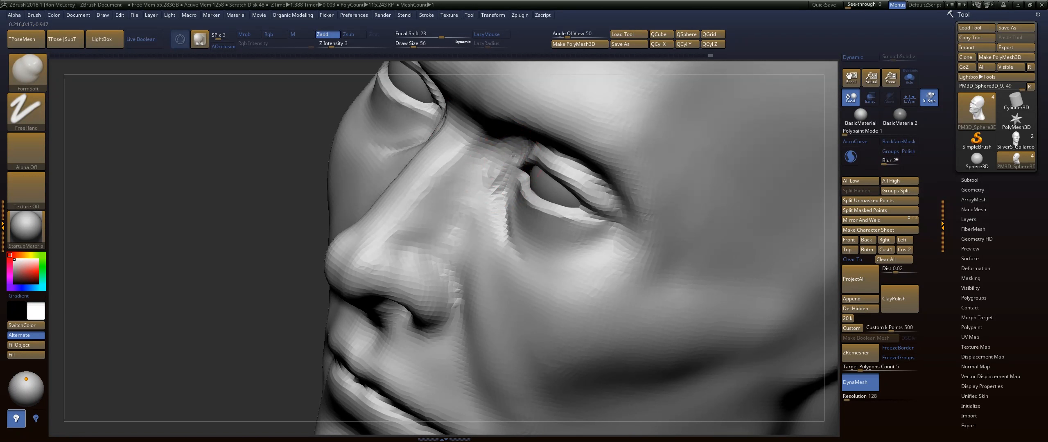
{"action": "mouse_move", "coordinate": [491, 241]}
{"action": "left_mouse_down", "text": "shift"}
{"action": "mouse_move", "coordinate": [499, 180]}
{"action": "mouse_move", "coordinate": [492, 235]}
{"action": "mouse_move", "coordinate": [500, 229]}
{"action": "left_mouse_up", "text": "shift"}
{"action": "right_click_drag", "start_coordinate": [531, 266], "coordinate": [582, 236]}
{"action": "key", "text": "f"}
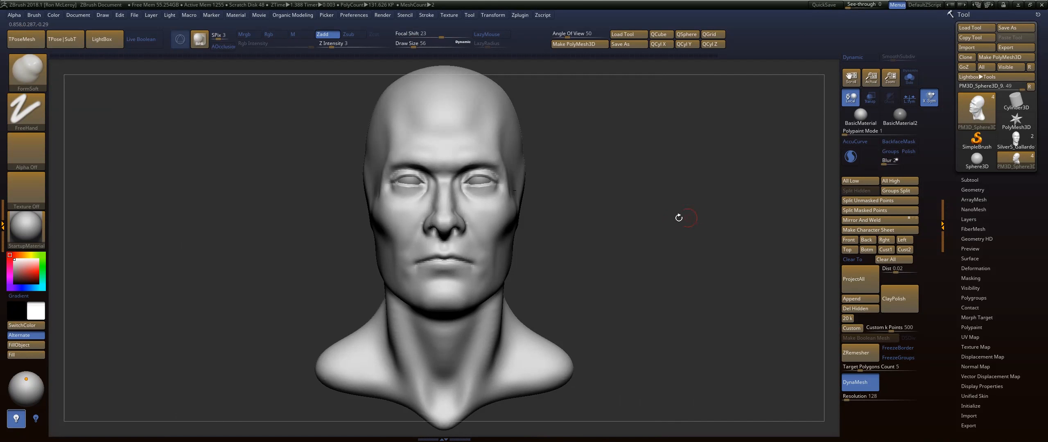
Step: Fill out the hollow of the cheek below the cheekbone with FormSoft at draw size 163, and smooth it
{"action": "mouse_move", "coordinate": [618, 209]}
{"action": "right_mouse_down", "text": "alt"}
{"action": "mouse_move", "coordinate": [664, 233]}
{"action": "mouse_move", "coordinate": [514, 256]}
{"action": "right_mouse_up", "text": "alt"}
{"action": "key", "text": "s"}
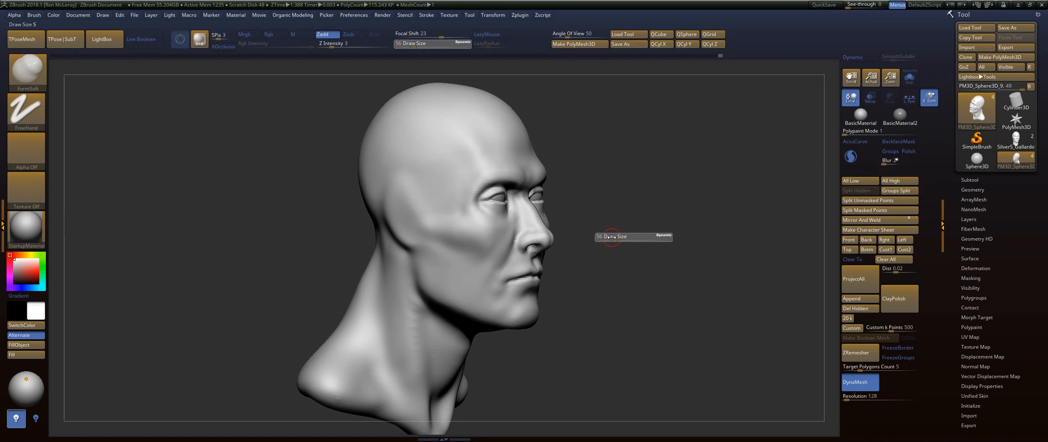
{"action": "left_click_drag", "start_coordinate": [612, 240], "coordinate": [627, 240]}
{"action": "left_click_drag", "start_coordinate": [452, 251], "coordinate": [475, 257]}
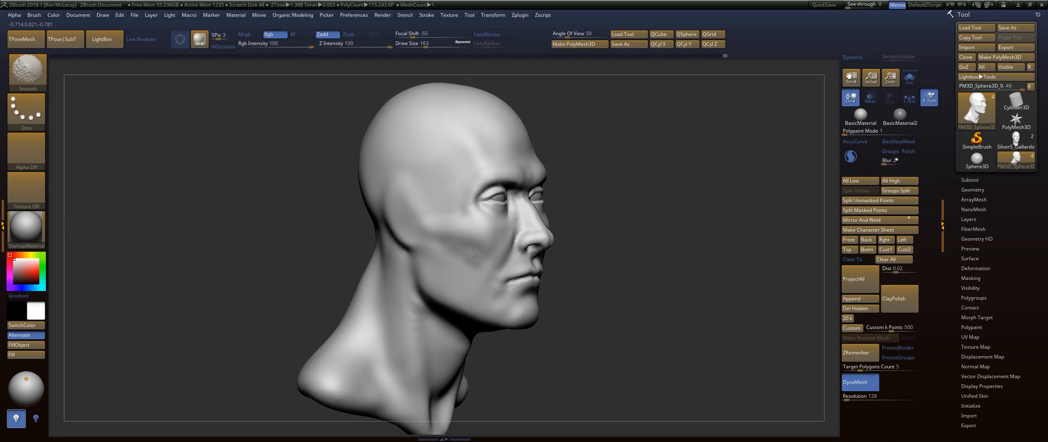
{"action": "mouse_move", "coordinate": [622, 221]}
{"action": "left_mouse_down"}
{"action": "mouse_move", "coordinate": [662, 255]}
{"action": "mouse_move", "coordinate": [647, 269]}
{"action": "left_mouse_up"}
{"action": "left_click_drag", "start_coordinate": [526, 199], "coordinate": [508, 246]}
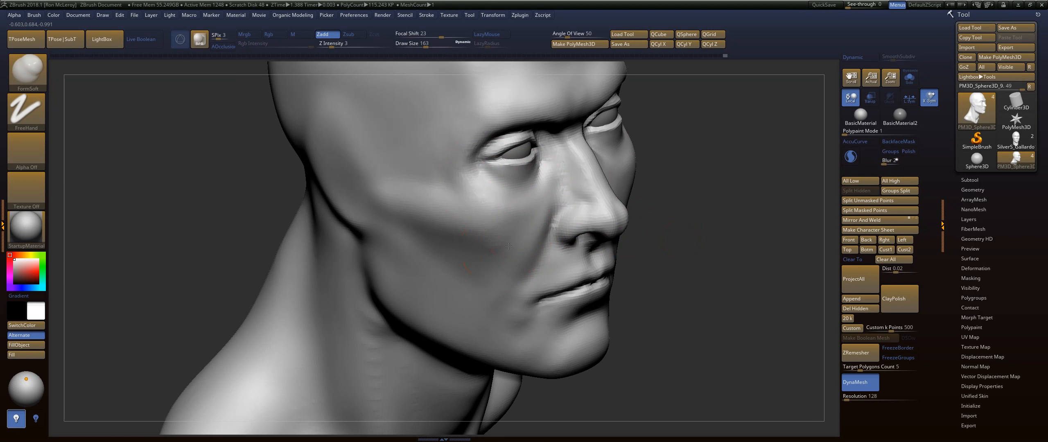
{"action": "left_click_drag", "start_coordinate": [664, 237], "coordinate": [468, 269]}
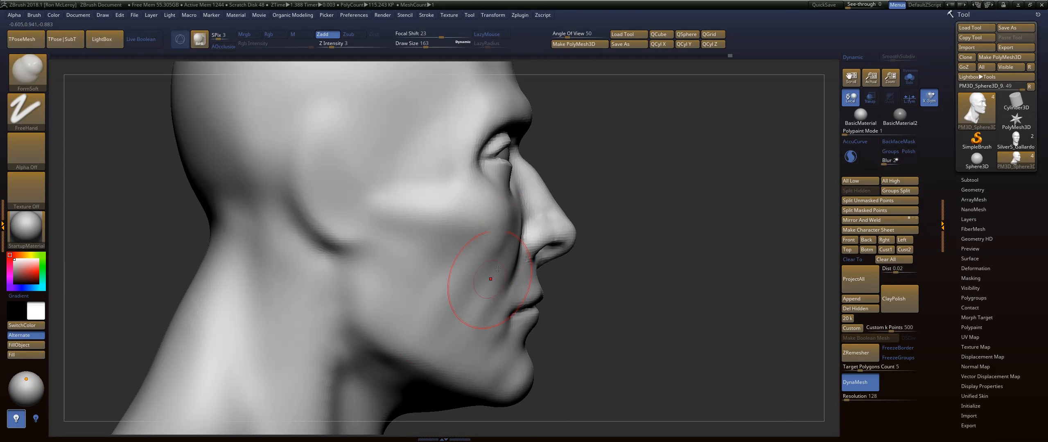
{"action": "mouse_move", "coordinate": [680, 269]}
{"action": "left_mouse_down"}
{"action": "mouse_move", "coordinate": [637, 246]}
{"action": "mouse_move", "coordinate": [651, 251]}
{"action": "left_mouse_up"}
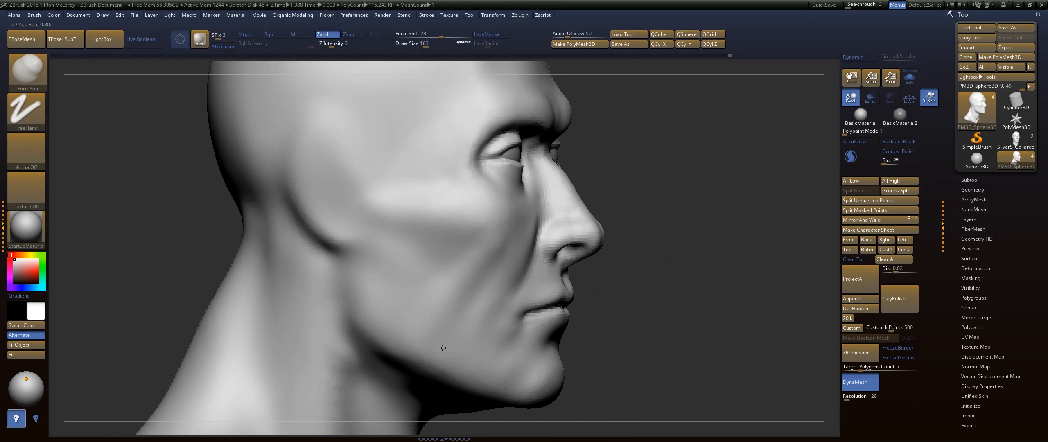
{"action": "key", "text": "shift"}
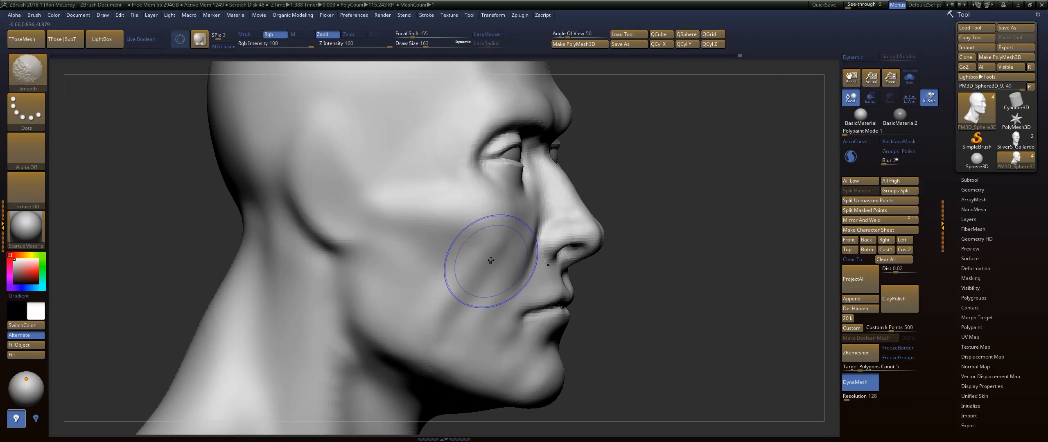
Step: Blend the cheek between the cheekbone and jaw with FormSoft at draw size 251, and smooth it towards the nose
{"action": "key", "text": "s"}
{"action": "mouse_move", "coordinate": [447, 288]}
{"action": "left_mouse_down", "text": "shift"}
{"action": "mouse_move", "coordinate": [415, 231]}
{"action": "mouse_move", "coordinate": [450, 282]}
{"action": "left_mouse_up", "text": "shift"}
{"action": "left_click_drag", "start_coordinate": [465, 237], "coordinate": [414, 309]}
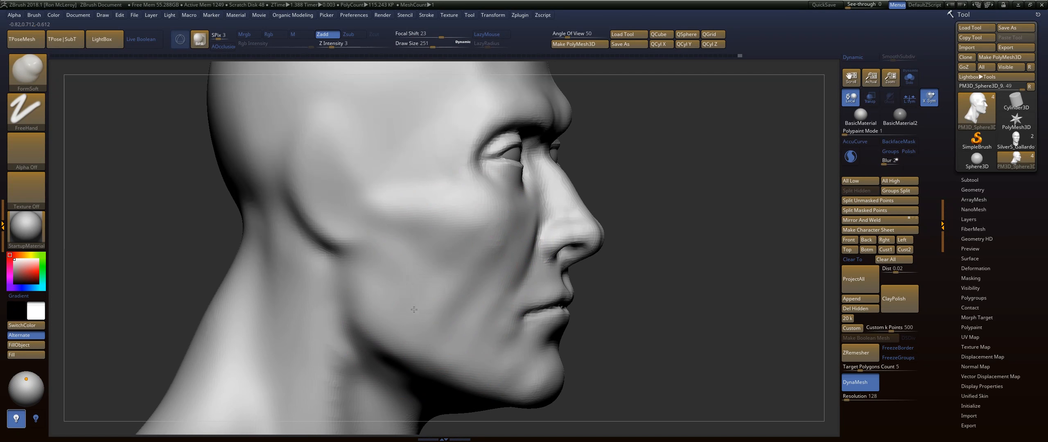
{"action": "key", "text": "shift"}
{"action": "left_click_drag", "start_coordinate": [393, 278], "coordinate": [520, 244], "text": "shift"}
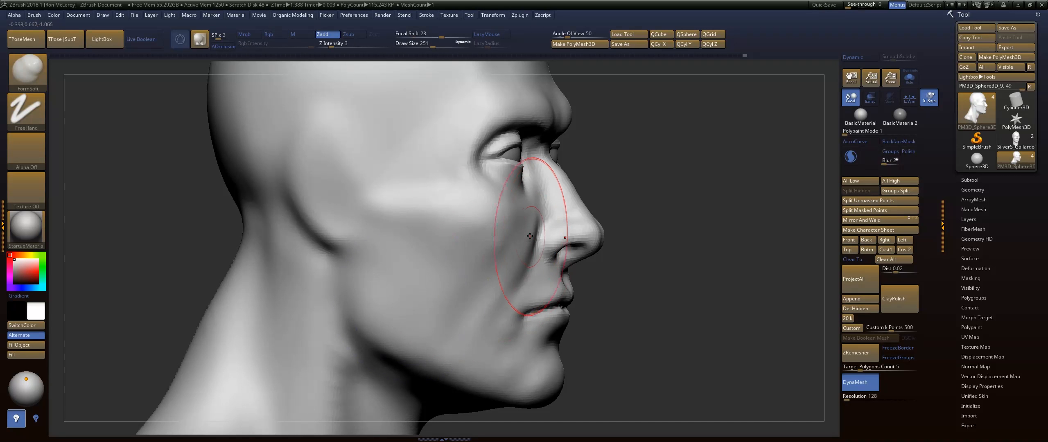
Step: Refine the fullness of the cheek with FormSoft at draw size 192, and check the face from the front
{"action": "left_click_drag", "start_coordinate": [669, 280], "coordinate": [655, 210], "text": "alt"}
{"action": "key", "text": "s"}
{"action": "left_click_drag", "start_coordinate": [483, 257], "coordinate": [492, 230]}
{"action": "key", "text": "shift"}
{"action": "mouse_move", "coordinate": [647, 221]}
{"action": "left_mouse_down"}
{"action": "mouse_move", "coordinate": [618, 221]}
{"action": "mouse_move", "coordinate": [574, 192]}
{"action": "mouse_move", "coordinate": [662, 246]}
{"action": "mouse_move", "coordinate": [646, 257]}
{"action": "mouse_move", "coordinate": [709, 232]}
{"action": "mouse_move", "coordinate": [658, 248]}
{"action": "mouse_move", "coordinate": [732, 282]}
{"action": "left_mouse_up"}
{"action": "key", "text": "f"}
{"action": "mouse_move", "coordinate": [733, 283]}
{"action": "left_mouse_down"}
{"action": "mouse_move", "coordinate": [756, 238]}
{"action": "mouse_move", "coordinate": [773, 247]}
{"action": "mouse_move", "coordinate": [745, 293]}
{"action": "left_mouse_up"}
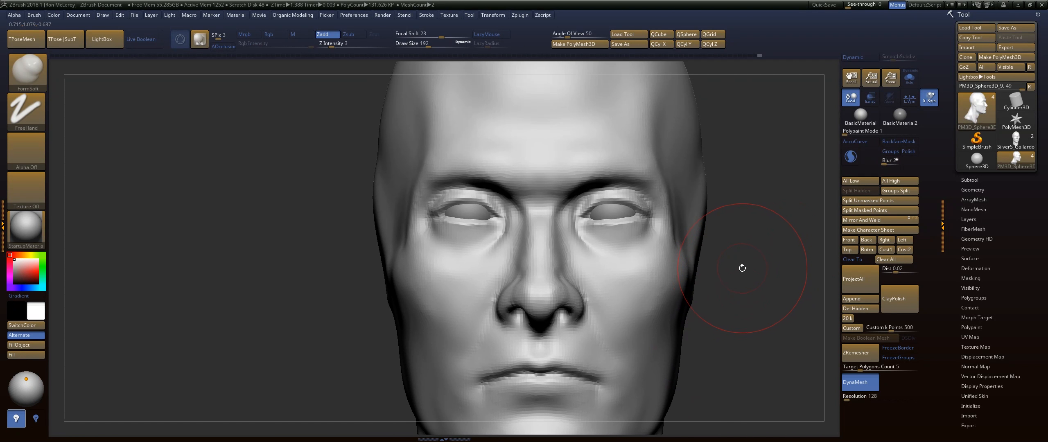
Step: Adjust the eyelids near the outer eye corners with the Move brush at draw size 71, using temporary rectangular masks across the eyes
{"action": "key", "text": "b"}
{"action": "key", "text": "m"}
{"action": "key", "text": "p"}
{"action": "mouse_move", "coordinate": [281, 183]}
{"action": "left_mouse_down", "text": "ctrl"}
{"action": "mouse_move", "coordinate": [349, 289]}
{"action": "mouse_move", "coordinate": [522, 249]}
{"action": "mouse_move", "coordinate": [549, 255]}
{"action": "left_mouse_up", "text": "ctrl"}
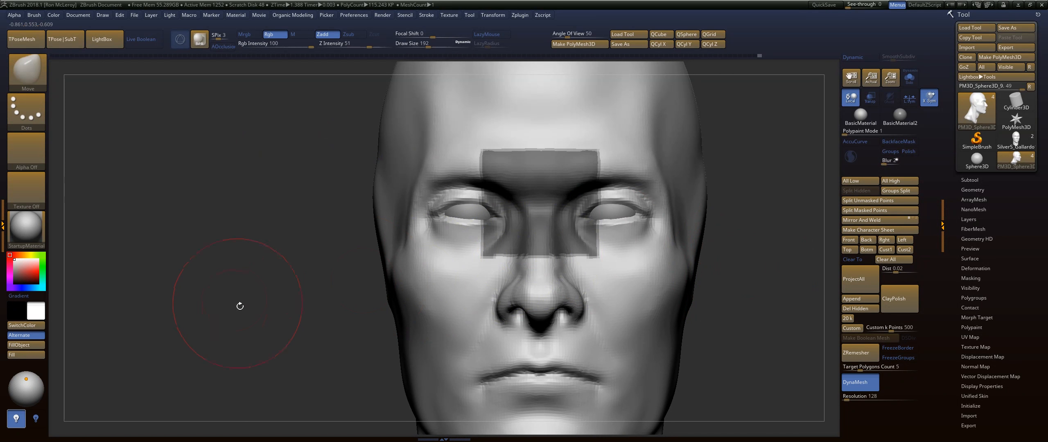
{"action": "left_click_drag", "start_coordinate": [240, 306], "coordinate": [254, 324], "text": "alt"}
{"action": "right_click_drag", "start_coordinate": [449, 176], "coordinate": [494, 286], "text": "alt"}
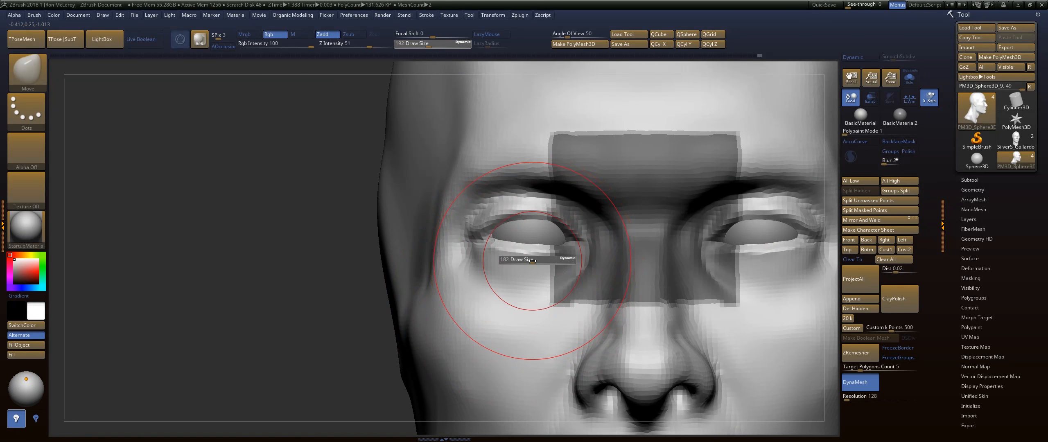
{"action": "mouse_move", "coordinate": [257, 141]}
{"action": "left_mouse_down", "text": "ctrl"}
{"action": "mouse_move", "coordinate": [620, 206]}
{"action": "mouse_move", "coordinate": [643, 235]}
{"action": "left_mouse_up", "text": "ctrl"}
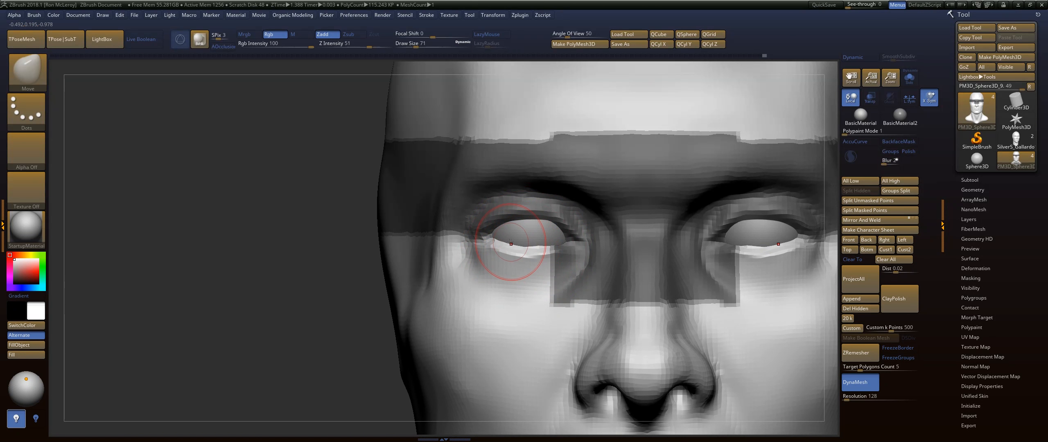
{"action": "left_click", "coordinate": [246, 292], "text": "ctrl"}
{"action": "mouse_move", "coordinate": [219, 135]}
{"action": "left_mouse_down", "text": "ctrl"}
{"action": "mouse_move", "coordinate": [502, 358]}
{"action": "mouse_move", "coordinate": [832, 308]}
{"action": "mouse_move", "coordinate": [741, 311]}
{"action": "left_mouse_up", "text": "ctrl"}
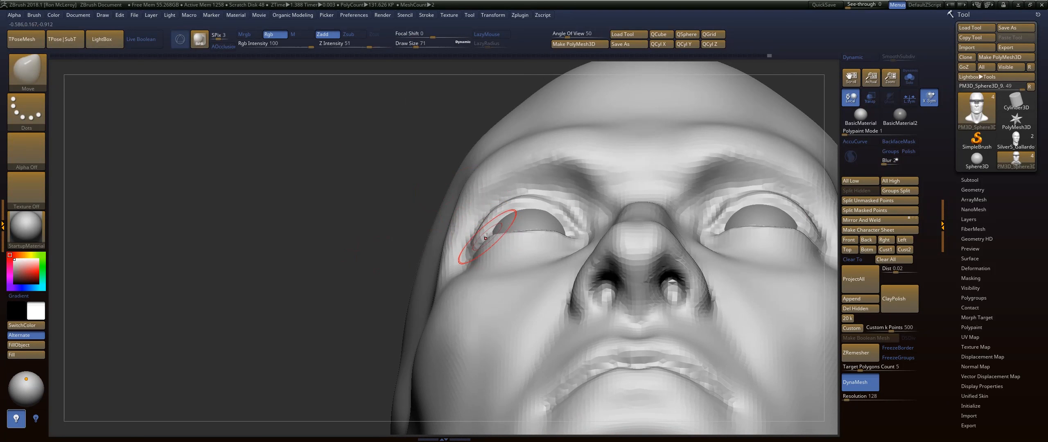
{"action": "left_click_drag", "start_coordinate": [486, 237], "coordinate": [482, 233]}
Step: Define the upper eyelid crease near the outer eye corner with DamStandard at draw size 37, and smooth it
{"action": "left_click_drag", "start_coordinate": [356, 254], "coordinate": [770, 182]}
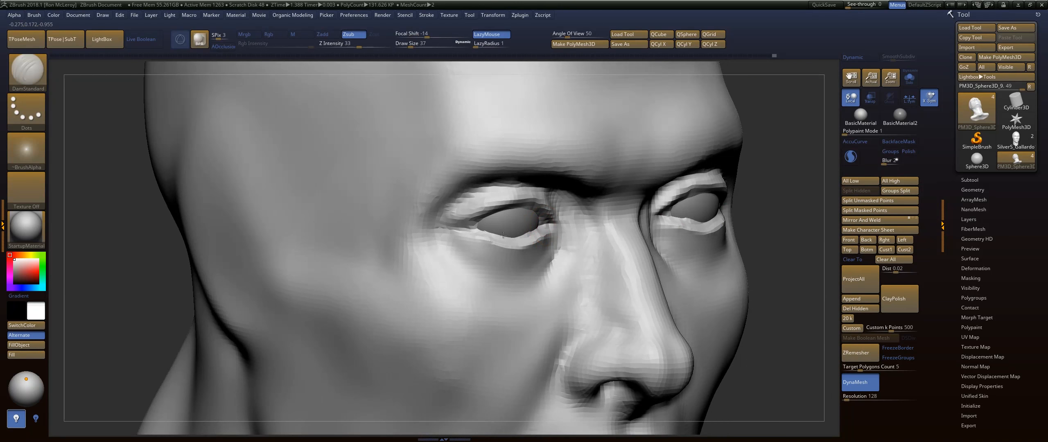
{"action": "key", "text": "shift"}
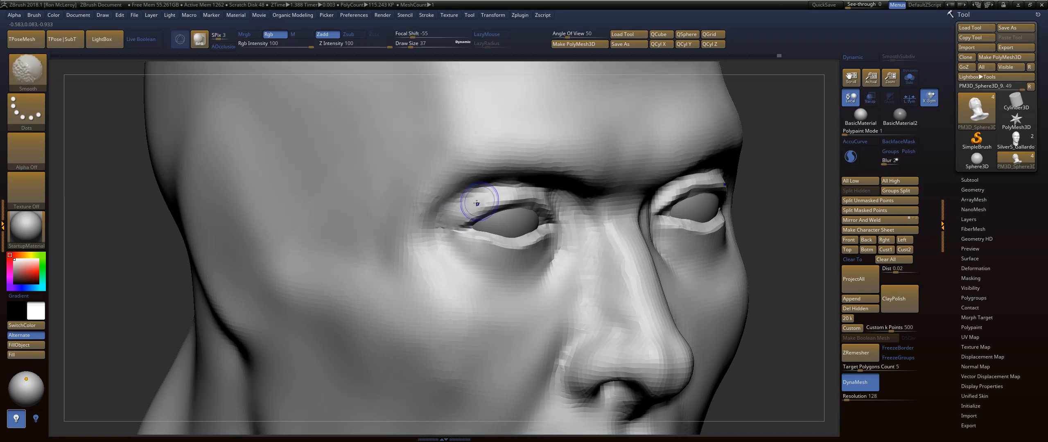
{"action": "key", "text": "shift"}
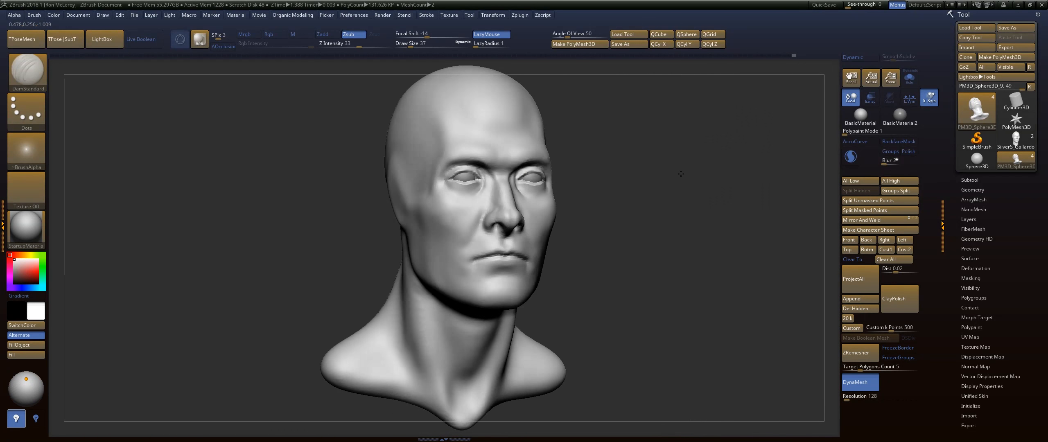
Step: Adjust the wings of the nose from the front with the Move brush at draw size 124
{"action": "left_click_drag", "start_coordinate": [681, 174], "coordinate": [704, 226]}
{"action": "key", "text": "b"}
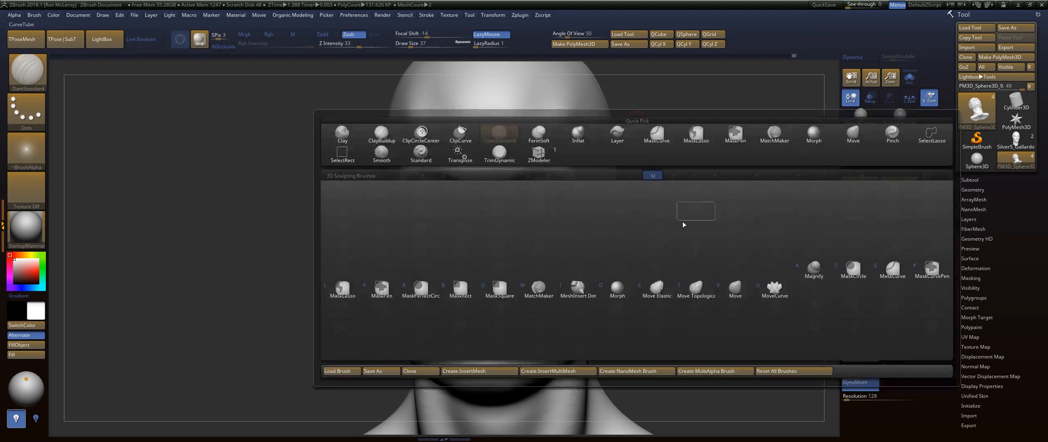
{"action": "key", "text": "m"}
{"action": "key", "text": "v"}
{"action": "key", "text": "s"}
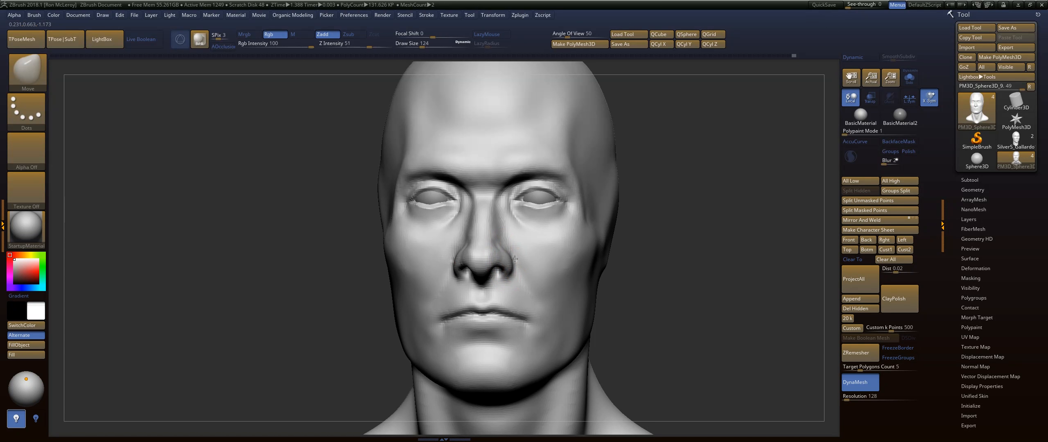
{"action": "left_click_drag", "start_coordinate": [514, 259], "coordinate": [516, 258]}
{"action": "mouse_move", "coordinate": [655, 264]}
{"action": "left_mouse_down"}
{"action": "mouse_move", "coordinate": [713, 274]}
{"action": "mouse_move", "coordinate": [687, 187]}
{"action": "mouse_move", "coordinate": [713, 233]}
{"action": "mouse_move", "coordinate": [753, 233]}
{"action": "mouse_move", "coordinate": [717, 245]}
{"action": "left_mouse_up"}
Step: Try to reshape the corner of the mouth with the Move brush at draw size 77
{"action": "key", "text": "b"}
{"action": "key", "text": "m"}
{"action": "key", "text": "v"}
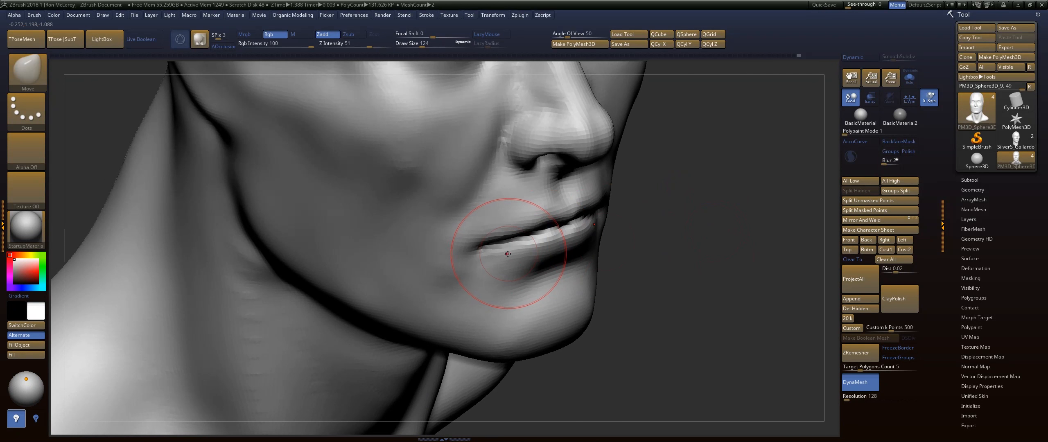
{"action": "key", "text": "s"}
{"action": "left_click_drag", "start_coordinate": [508, 253], "coordinate": [465, 247]}
{"action": "key", "text": "ctrl+z"}
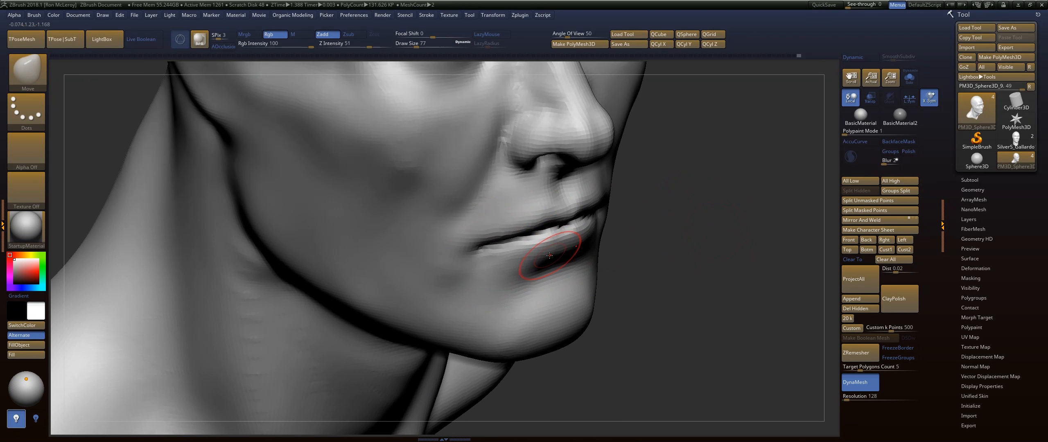
Step: Define the fullness of the lower lip with DamStandard at draw size 77
{"action": "key", "text": "b"}
{"action": "key", "text": "d"}
{"action": "key", "text": "s"}
{"action": "mouse_move", "coordinate": [537, 256]}
{"action": "left_mouse_down"}
{"action": "mouse_move", "coordinate": [545, 264]}
{"action": "mouse_move", "coordinate": [494, 253]}
{"action": "left_mouse_up"}
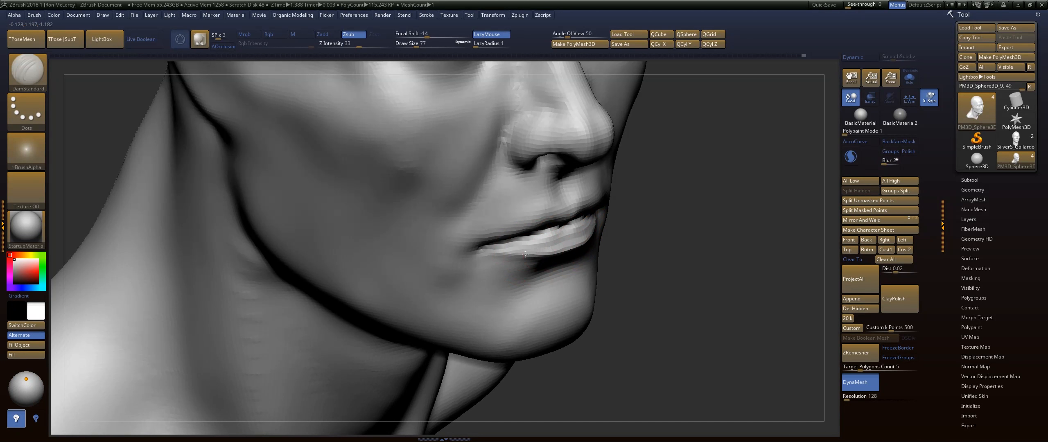
{"action": "left_click_drag", "start_coordinate": [676, 239], "coordinate": [649, 201]}
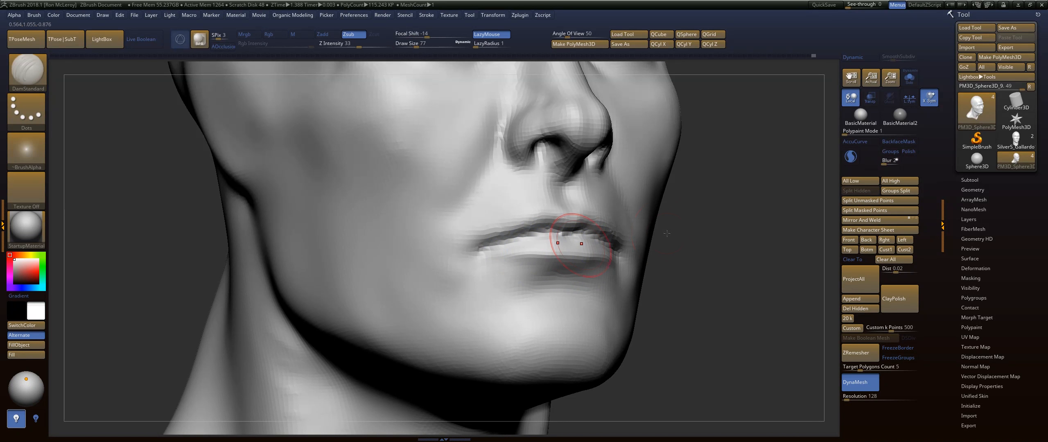
Step: Undo the last lip stroke, redefine the upper lip's edge with DamStandard at draw size 77, and smooth it
{"action": "left_click_drag", "start_coordinate": [672, 239], "coordinate": [717, 234]}
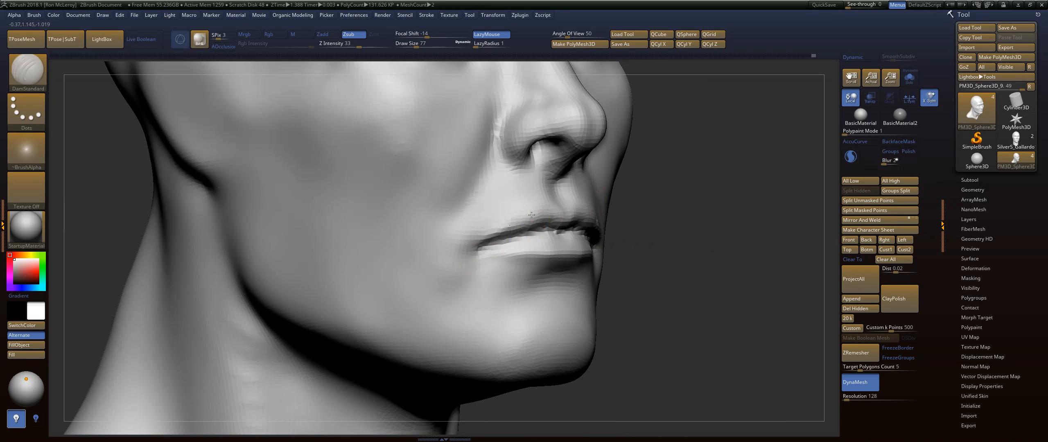
{"action": "key", "text": "ctrl+z"}
{"action": "left_click_drag", "start_coordinate": [471, 244], "coordinate": [540, 204]}
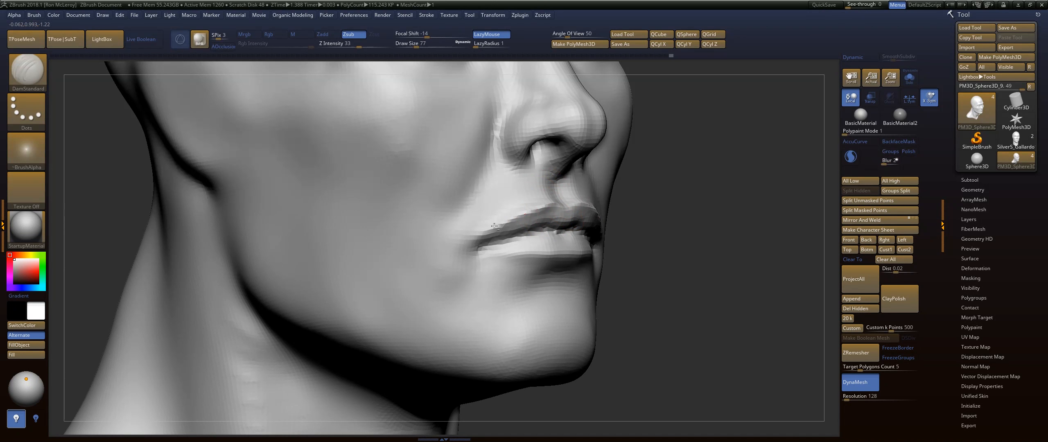
{"action": "left_click_drag", "start_coordinate": [717, 196], "coordinate": [589, 203]}
{"action": "mouse_move", "coordinate": [618, 210]}
{"action": "left_mouse_down", "text": "shift"}
{"action": "mouse_move", "coordinate": [639, 219]}
{"action": "mouse_move", "coordinate": [599, 203]}
{"action": "left_mouse_up", "text": "shift"}
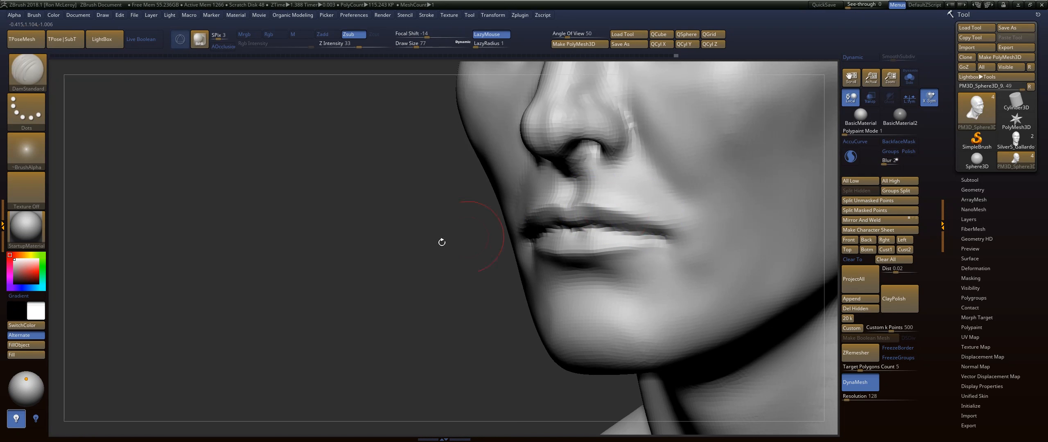
{"action": "mouse_move", "coordinate": [442, 243]}
{"action": "left_mouse_down", "text": "alt"}
{"action": "mouse_move", "coordinate": [376, 297]}
{"action": "mouse_move", "coordinate": [358, 291]}
{"action": "mouse_move", "coordinate": [399, 300]}
{"action": "mouse_move", "coordinate": [341, 290]}
{"action": "mouse_move", "coordinate": [375, 313]}
{"action": "mouse_move", "coordinate": [410, 298]}
{"action": "mouse_move", "coordinate": [445, 302]}
{"action": "mouse_move", "coordinate": [774, 248]}
{"action": "left_mouse_up", "text": "alt"}
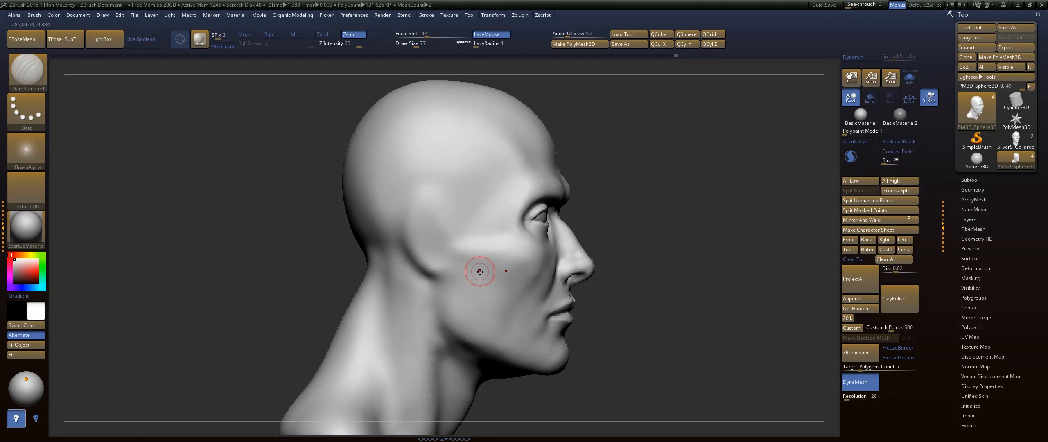
Step: Adjust the face around the inner eyes and beside the nose with the Move brush at draw sizes 192 and 136
{"action": "left_click_drag", "start_coordinate": [648, 276], "coordinate": [573, 268], "text": "shift"}
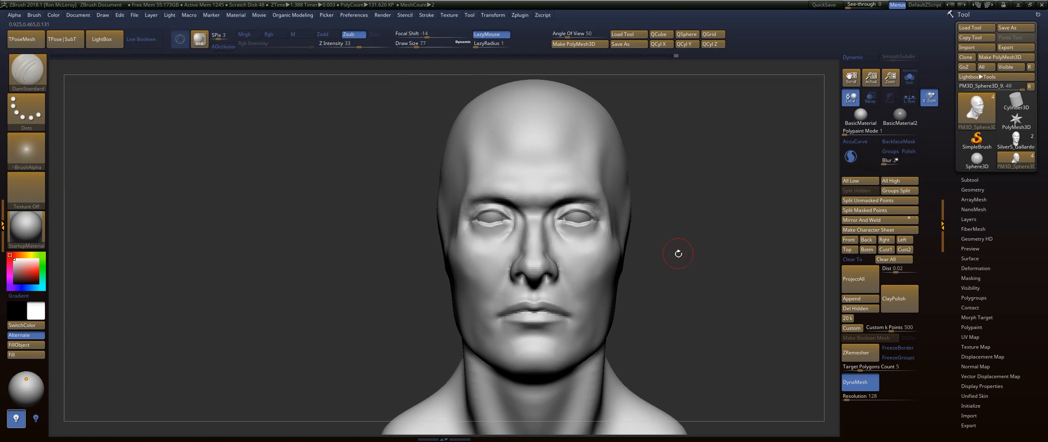
{"action": "key", "text": "b"}
{"action": "key", "text": "m"}
{"action": "key", "text": "v"}
{"action": "mouse_move", "coordinate": [669, 258]}
{"action": "left_mouse_down"}
{"action": "mouse_move", "coordinate": [582, 262]}
{"action": "mouse_move", "coordinate": [598, 267]}
{"action": "mouse_move", "coordinate": [561, 281]}
{"action": "left_mouse_up"}
{"action": "key", "text": "s"}
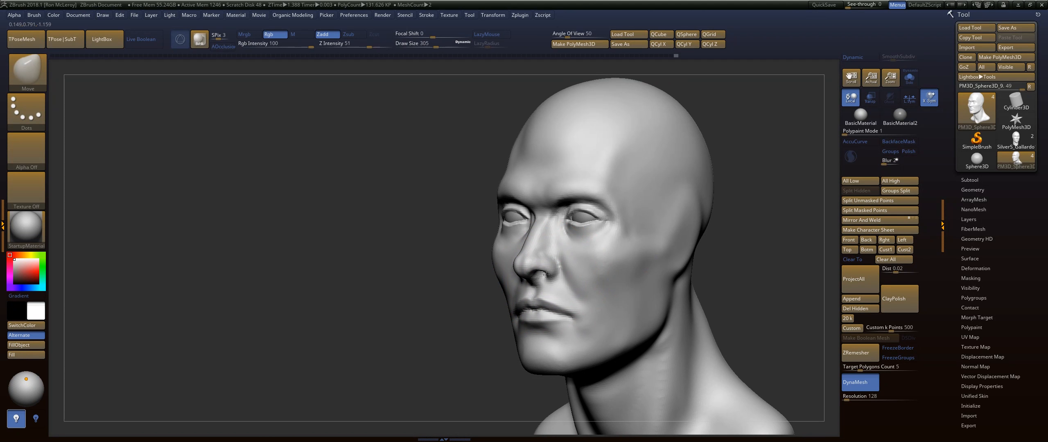
{"action": "left_click_drag", "start_coordinate": [479, 246], "coordinate": [550, 262], "text": "shift"}
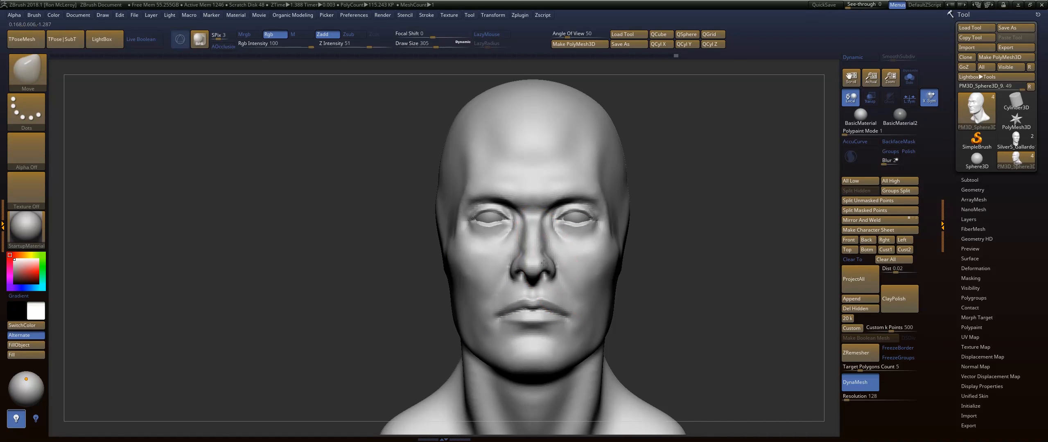
{"action": "key", "text": "bracketleft"}
{"action": "key", "text": "bracketleft"}
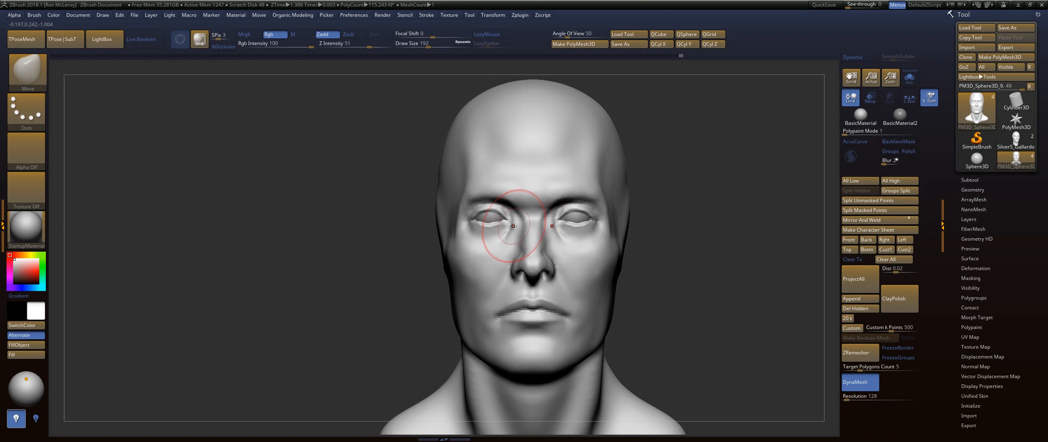
{"action": "key", "text": "bracketleft"}
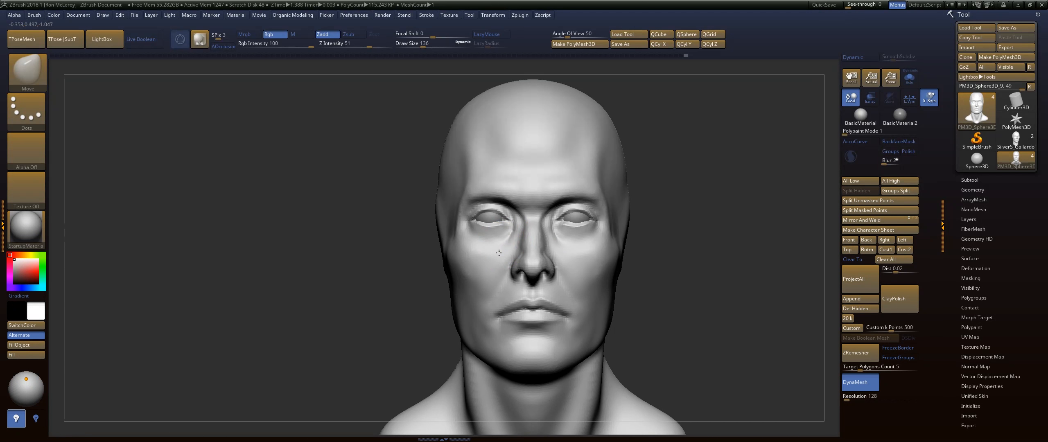
Step: Build up the side of the head around the ear area with FormSoft at draw size 197, and smooth it
{"action": "key", "text": "shift"}
{"action": "left_click_drag", "start_coordinate": [365, 308], "coordinate": [457, 316]}
{"action": "key", "text": "shift"}
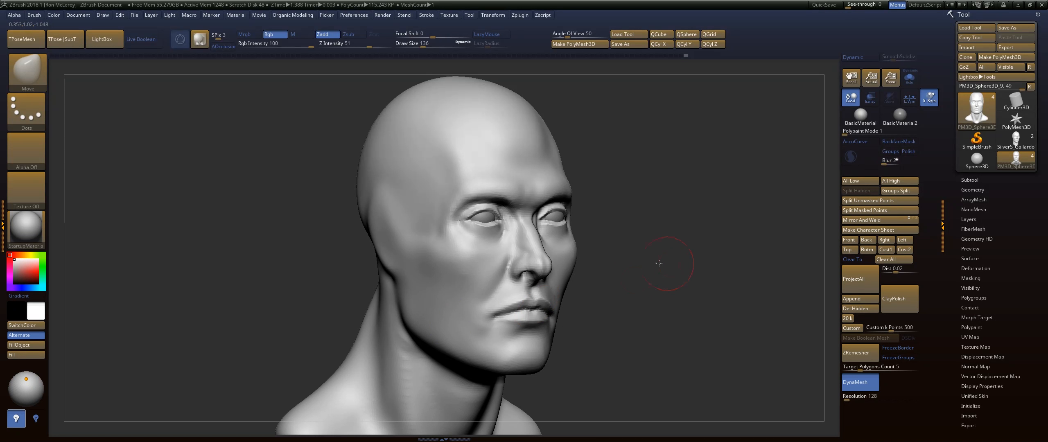
{"action": "mouse_move", "coordinate": [664, 263]}
{"action": "left_mouse_down", "text": "shift"}
{"action": "mouse_move", "coordinate": [690, 263]}
{"action": "mouse_move", "coordinate": [613, 240]}
{"action": "mouse_move", "coordinate": [620, 220]}
{"action": "mouse_move", "coordinate": [663, 266]}
{"action": "left_mouse_up", "text": "shift"}
{"action": "mouse_move", "coordinate": [680, 262]}
{"action": "left_mouse_down"}
{"action": "mouse_move", "coordinate": [664, 248]}
{"action": "mouse_move", "coordinate": [681, 263]}
{"action": "mouse_move", "coordinate": [685, 249]}
{"action": "left_mouse_up"}
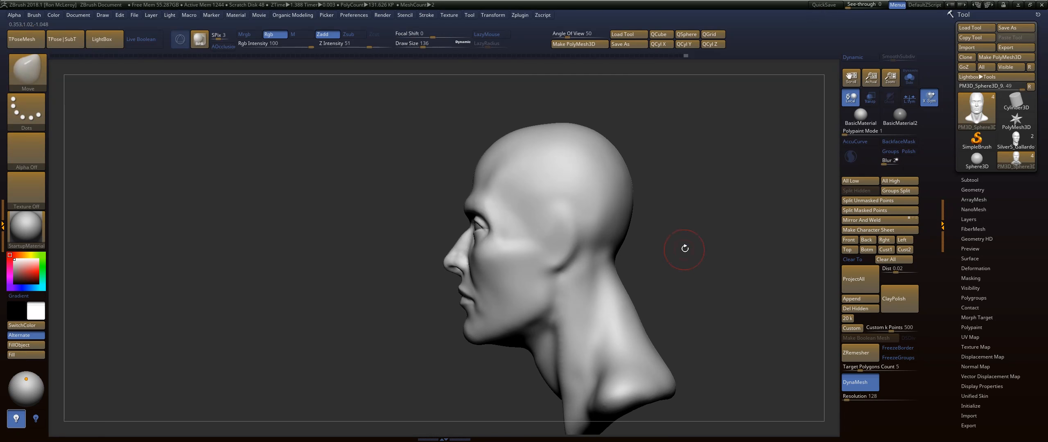
{"action": "key", "text": "b"}
{"action": "key", "text": "f"}
{"action": "key", "text": "s"}
{"action": "key", "text": "s"}
{"action": "mouse_move", "coordinate": [541, 224]}
{"action": "left_mouse_down"}
{"action": "mouse_move", "coordinate": [576, 207]}
{"action": "mouse_move", "coordinate": [543, 223]}
{"action": "mouse_move", "coordinate": [543, 246]}
{"action": "mouse_move", "coordinate": [557, 225]}
{"action": "left_mouse_up"}
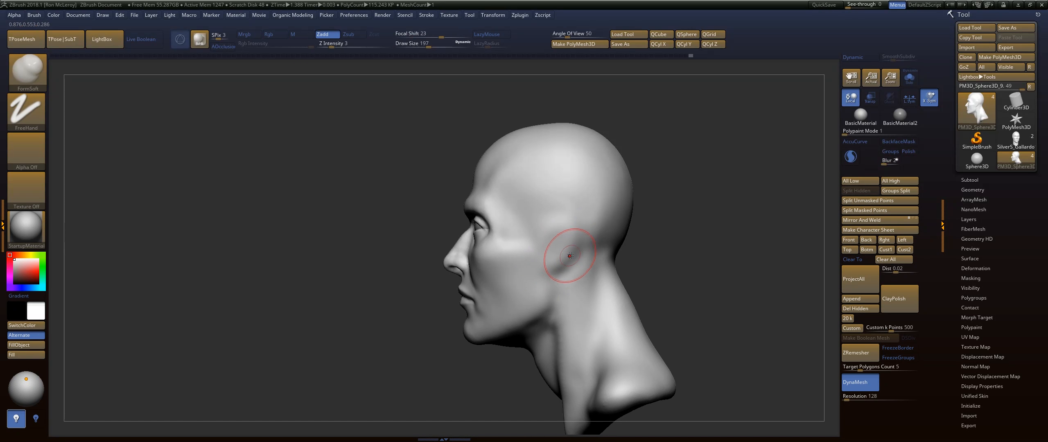
{"action": "left_click_drag", "start_coordinate": [563, 269], "coordinate": [563, 249], "text": "shift"}
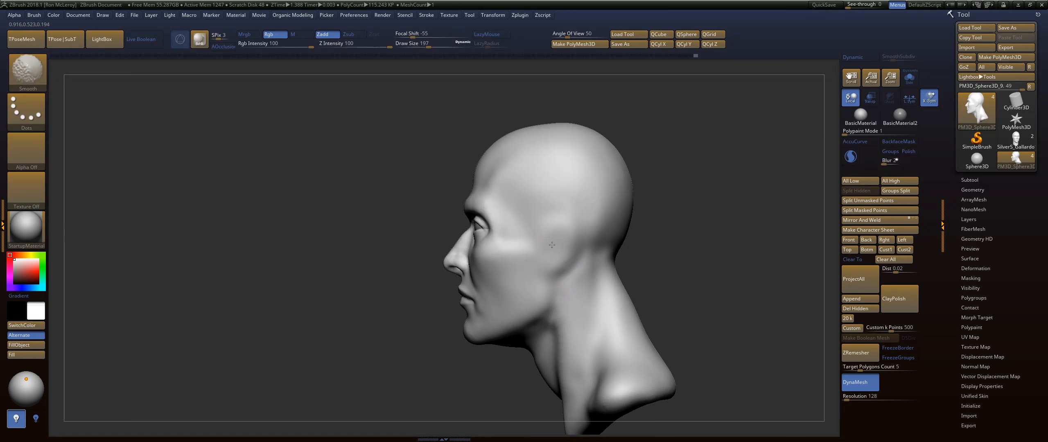
Step: Smooth the cheekbone and the cheek below it in three-quarter view with the Smooth brush at draw size 197
{"action": "left_click_drag", "start_coordinate": [659, 242], "coordinate": [724, 236]}
{"action": "left_click_drag", "start_coordinate": [525, 246], "coordinate": [524, 234], "text": "shift"}
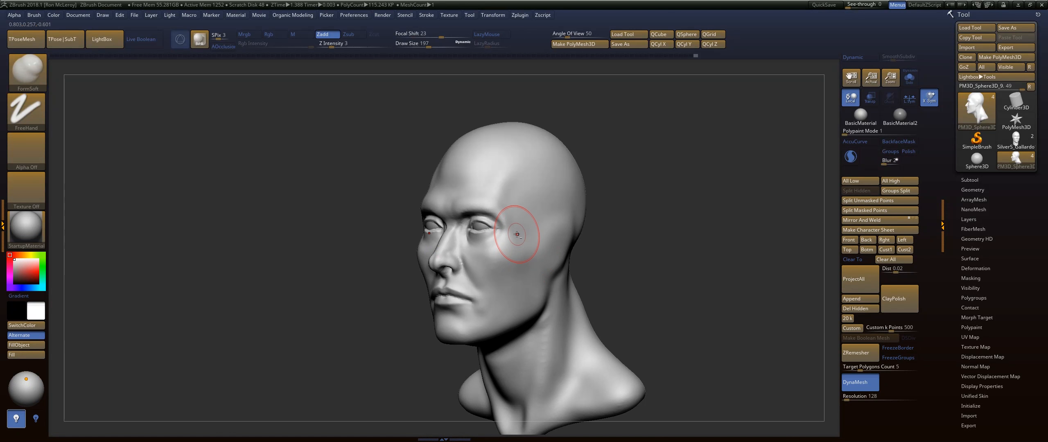
{"action": "left_click_drag", "start_coordinate": [503, 290], "coordinate": [520, 272], "text": "shift"}
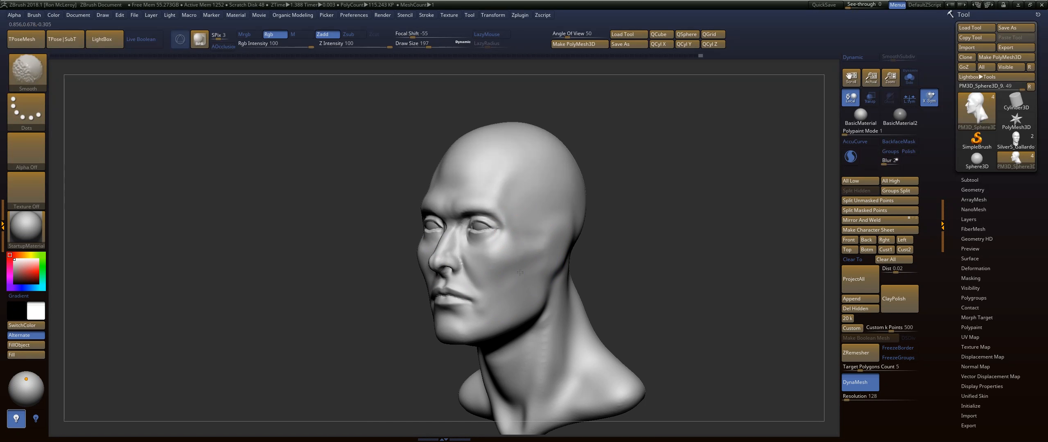
Step: Fill out the cheek between the eye and jaw with FormSoft at draw size 197, and smooth it beside the nose
{"action": "mouse_move", "coordinate": [640, 242]}
{"action": "left_mouse_down", "text": "shift"}
{"action": "mouse_move", "coordinate": [657, 236]}
{"action": "mouse_move", "coordinate": [695, 255]}
{"action": "mouse_move", "coordinate": [675, 254]}
{"action": "mouse_move", "coordinate": [721, 230]}
{"action": "mouse_move", "coordinate": [580, 264]}
{"action": "mouse_move", "coordinate": [619, 269]}
{"action": "left_mouse_up", "text": "shift"}
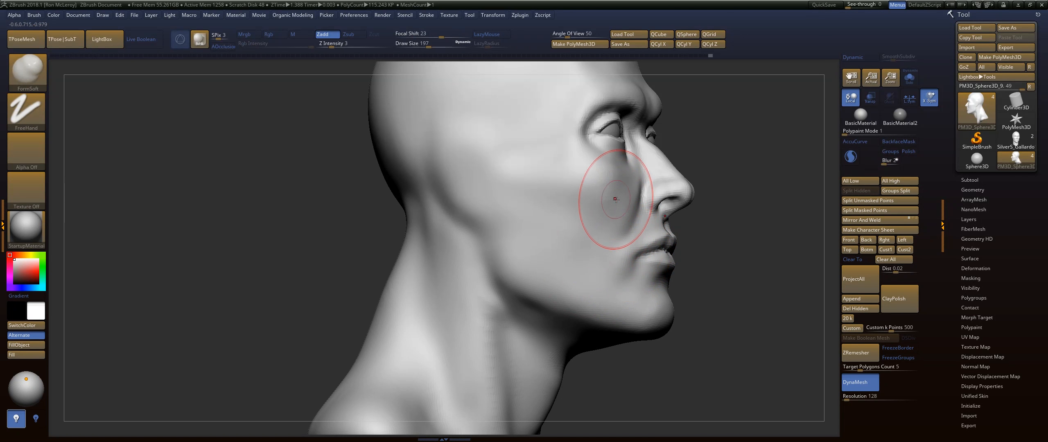
{"action": "left_click_drag", "start_coordinate": [616, 204], "coordinate": [595, 277]}
{"action": "left_click_drag", "start_coordinate": [634, 170], "coordinate": [604, 236], "text": "shift"}
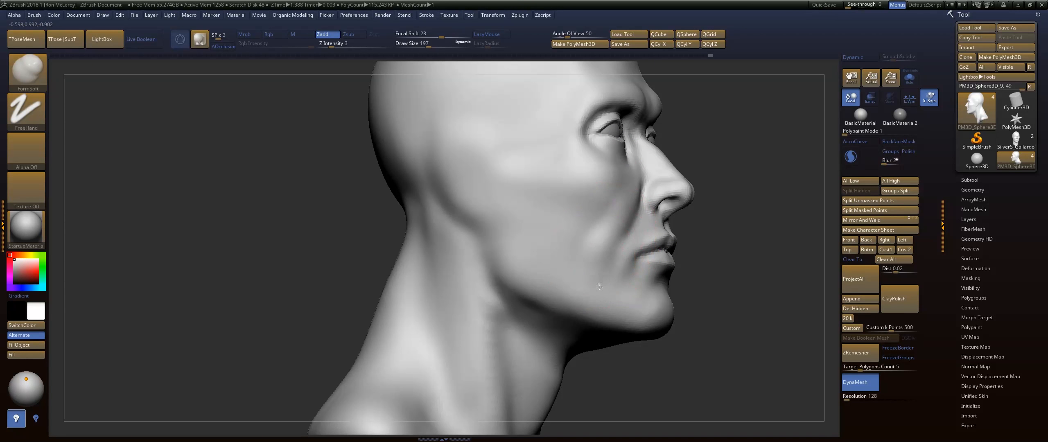
{"action": "key", "text": "shift"}
{"action": "mouse_move", "coordinate": [733, 246]}
{"action": "left_mouse_down"}
{"action": "mouse_move", "coordinate": [445, 259]}
{"action": "mouse_move", "coordinate": [360, 305]}
{"action": "left_mouse_up"}
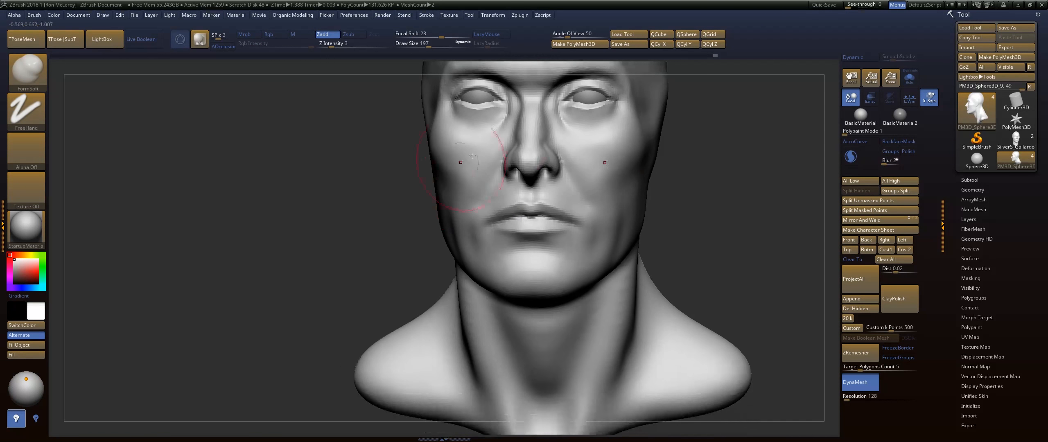
Step: Reshape the chin and the transition from under the jaw to the throat with the Move brush at draw size 239
{"action": "key", "text": "b"}
{"action": "key", "text": "m"}
{"action": "key", "text": "v"}
{"action": "key", "text": "s"}
{"action": "left_click_drag", "start_coordinate": [549, 285], "coordinate": [546, 296]}
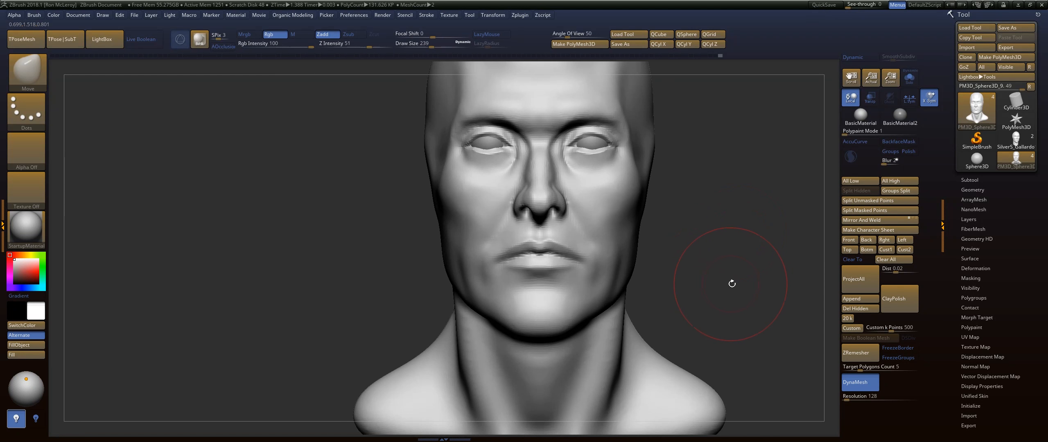
{"action": "left_click_drag", "start_coordinate": [732, 283], "coordinate": [592, 294]}
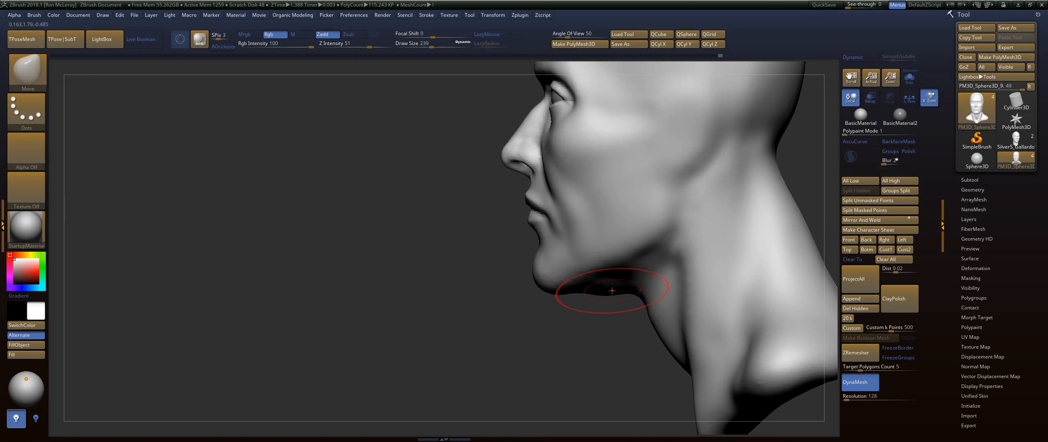
{"action": "left_click_drag", "start_coordinate": [643, 298], "coordinate": [628, 310]}
{"action": "key", "text": "shift"}
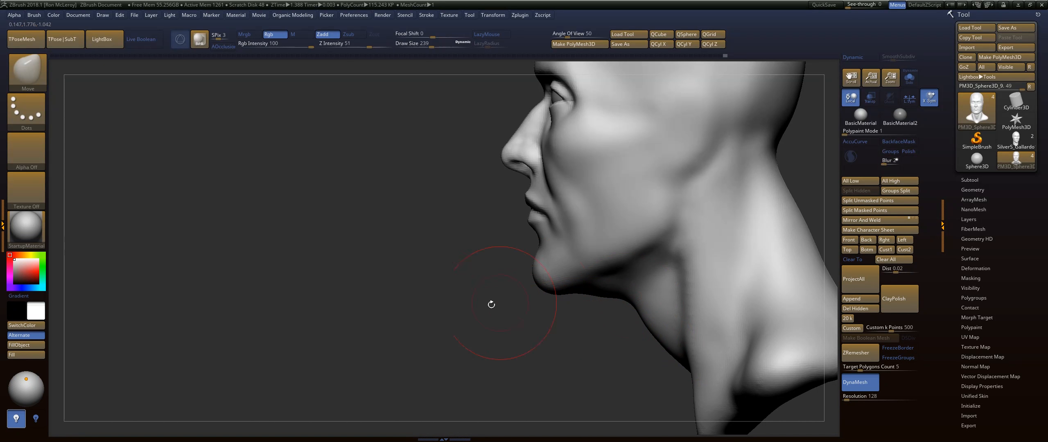
Step: Shape the front of the chin with FormSoft at draw size 140, and smooth it below the lower lip
{"action": "left_click_drag", "start_coordinate": [491, 305], "coordinate": [511, 370], "text": "alt"}
{"action": "key", "text": "b"}
{"action": "left_click_drag", "start_coordinate": [507, 339], "coordinate": [553, 328]}
{"action": "key", "text": "f"}
{"action": "key", "text": "s"}
{"action": "key", "text": "s"}
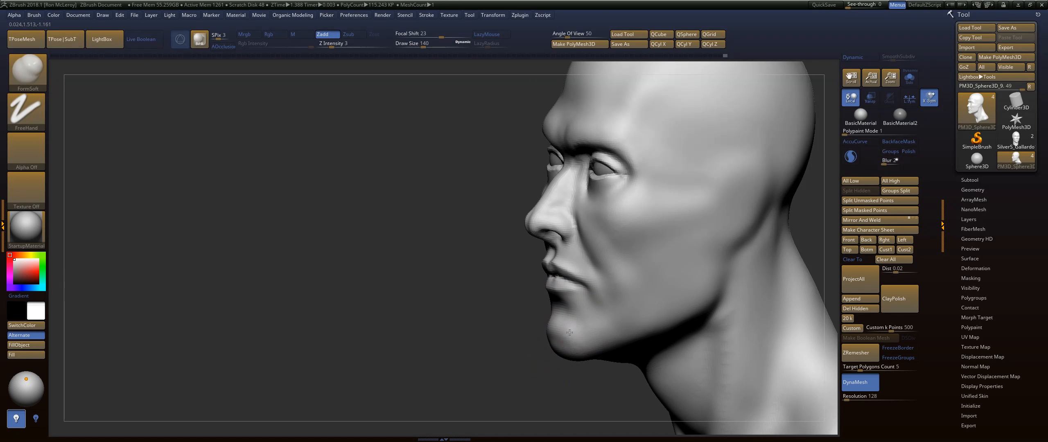
{"action": "key", "text": "shift"}
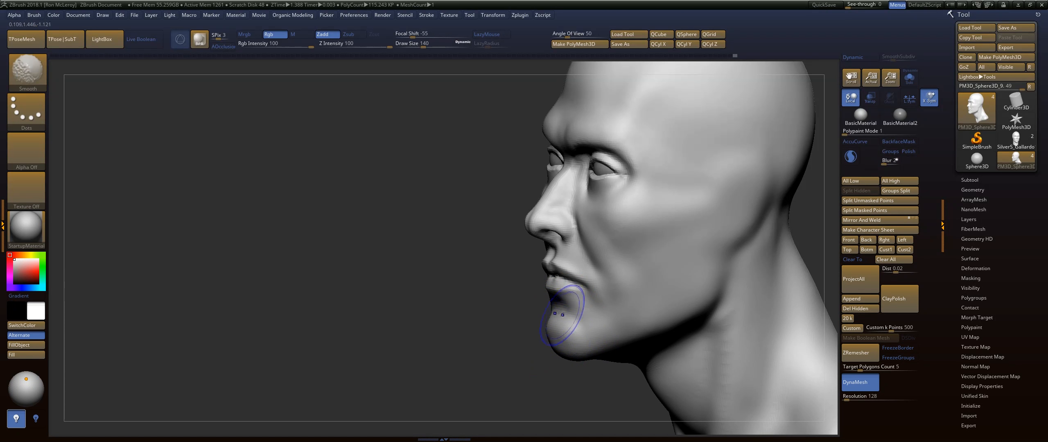
Step: Refine the area between the mouth corners and chin with FormSoft at draw size 140, and smooth the sides of the chin
{"action": "mouse_move", "coordinate": [529, 339]}
{"action": "left_mouse_down"}
{"action": "mouse_move", "coordinate": [469, 340]}
{"action": "mouse_move", "coordinate": [495, 332]}
{"action": "left_mouse_up"}
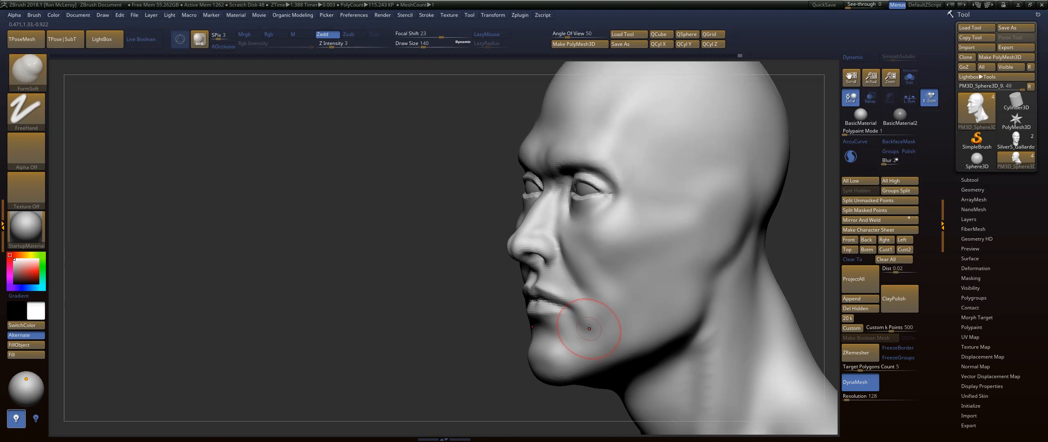
{"action": "key", "text": "shift"}
{"action": "left_click_drag", "start_coordinate": [538, 338], "coordinate": [532, 339], "text": "shift"}
{"action": "left_click_drag", "start_coordinate": [487, 341], "coordinate": [506, 343], "text": "shift"}
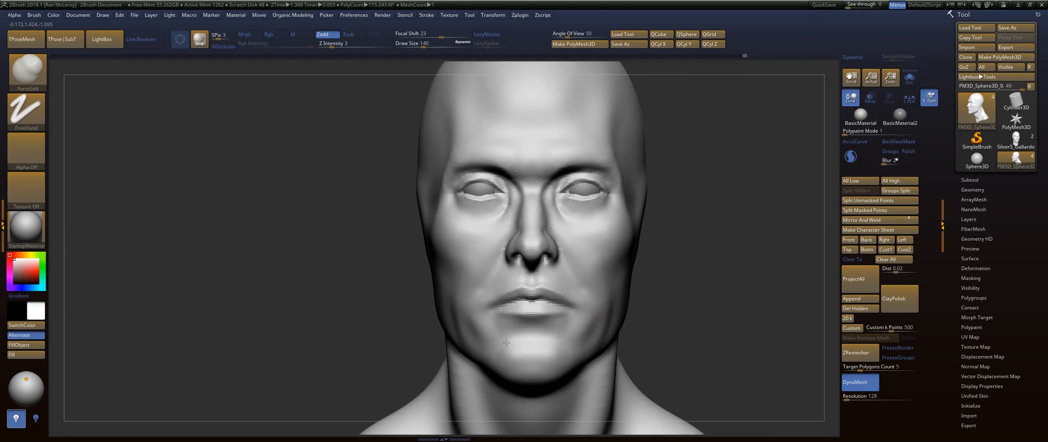
Step: Deepen the corners of the mouth with DamStandard at draw size 140
{"action": "left_click_drag", "start_coordinate": [697, 305], "coordinate": [664, 284]}
{"action": "key", "text": "b"}
{"action": "key", "text": "d"}
{"action": "key", "text": "s"}
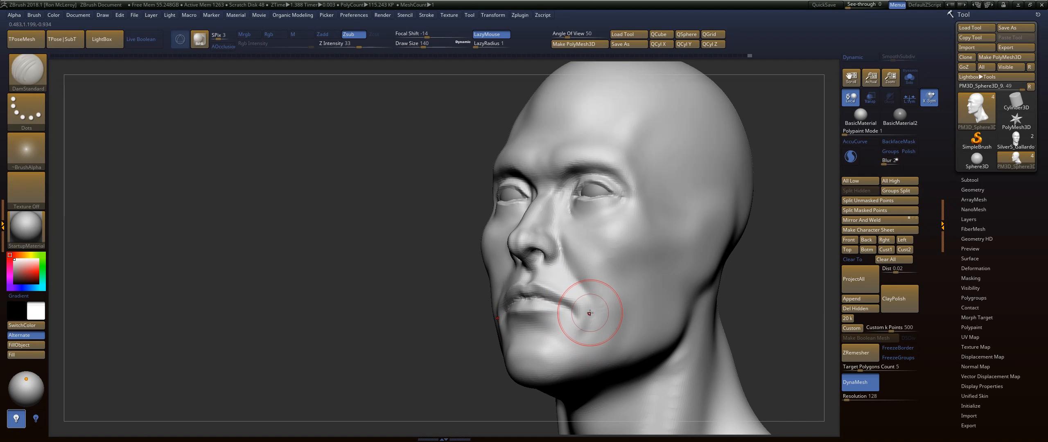
Step: Soften the forms below the mouth corners with FormSoft at draw size 140, and smooth them into the chin
{"action": "key", "text": "b"}
{"action": "key", "text": "f"}
{"action": "key", "text": "s"}
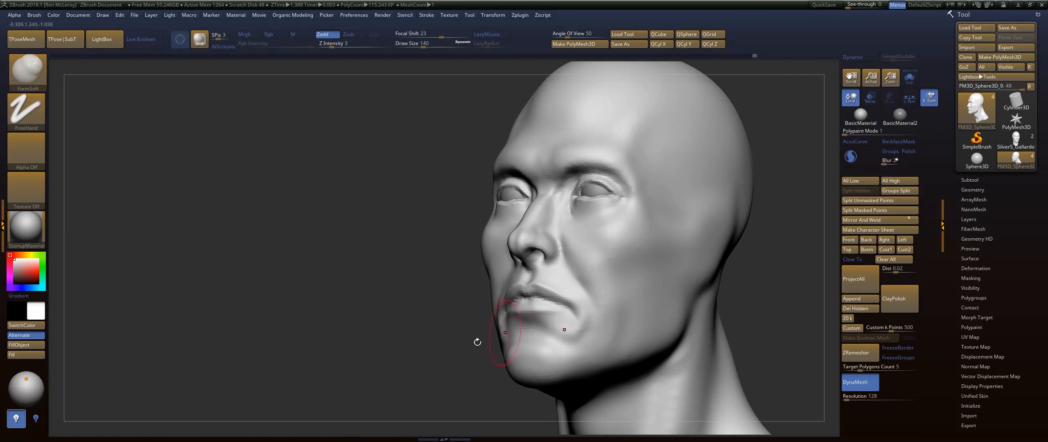
{"action": "left_click_drag", "start_coordinate": [477, 342], "coordinate": [545, 340], "text": "shift"}
{"action": "left_click_drag", "start_coordinate": [749, 286], "coordinate": [664, 283]}
{"action": "mouse_move", "coordinate": [579, 319]}
{"action": "left_mouse_down", "text": "shift"}
{"action": "mouse_move", "coordinate": [571, 338]}
{"action": "mouse_move", "coordinate": [545, 345]}
{"action": "left_mouse_up", "text": "shift"}
{"action": "left_click_drag", "start_coordinate": [483, 352], "coordinate": [431, 355]}
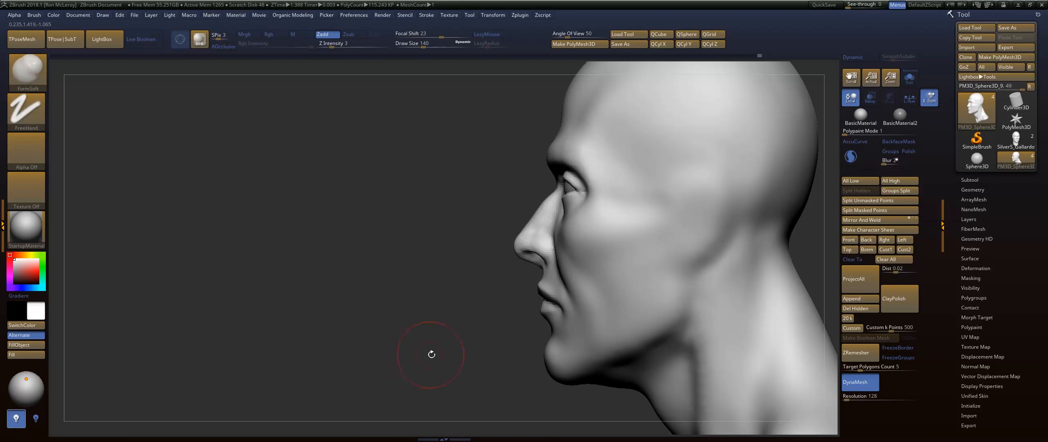
Step: Drop a snapshot of the whole bust on the canvas and scrub the undo history back to an early stage for comparison
{"action": "key", "text": "f"}
{"action": "left_click_drag", "start_coordinate": [286, 336], "coordinate": [379, 370]}
{"action": "left_click_drag", "start_coordinate": [681, 272], "coordinate": [727, 253]}
{"action": "mouse_move", "coordinate": [645, 249]}
{"action": "left_mouse_down", "text": "alt"}
{"action": "mouse_move", "coordinate": [763, 265]}
{"action": "mouse_move", "coordinate": [541, 261]}
{"action": "left_mouse_up", "text": "alt"}
{"action": "key", "text": "shift+s"}
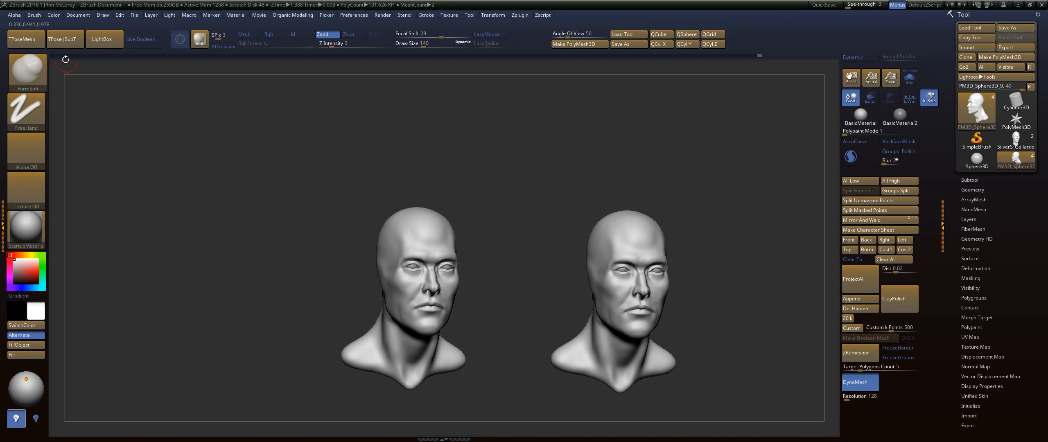
{"action": "left_click_drag", "start_coordinate": [50, 60], "coordinate": [116, 67]}
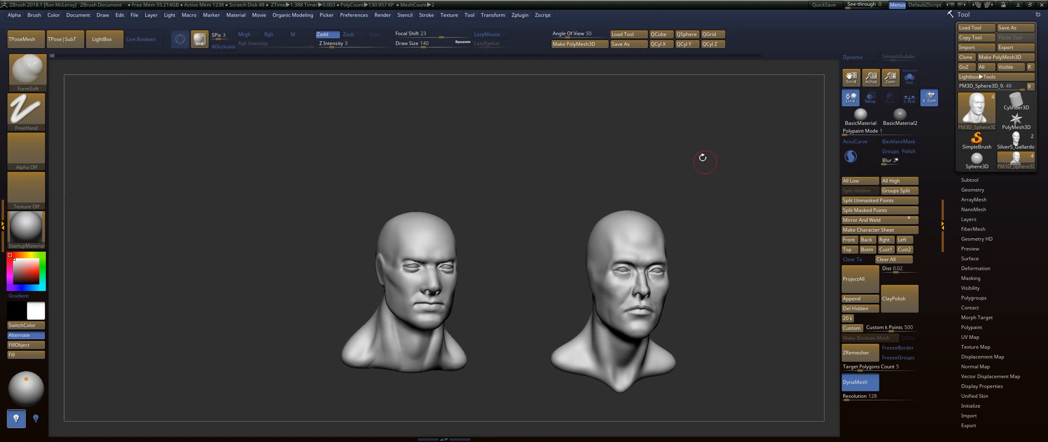